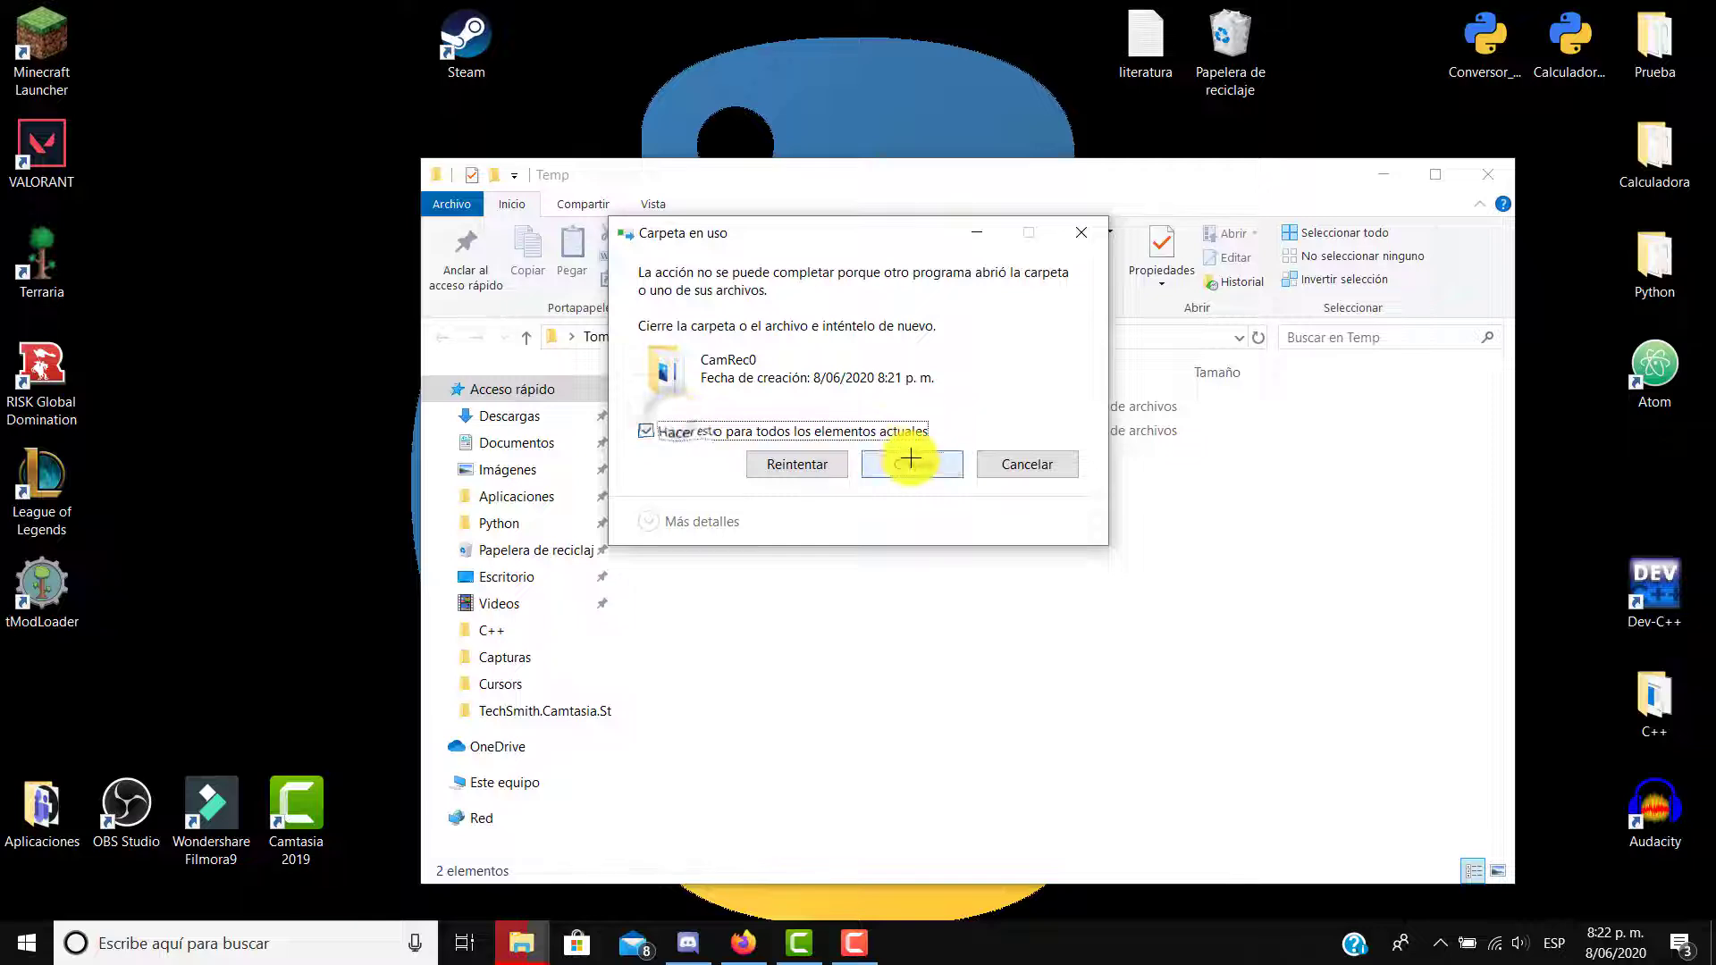
Skip all in-use items while deleting the temporary files and close the Temp folder.
{"action": "left_click", "coordinate": [910, 461]}
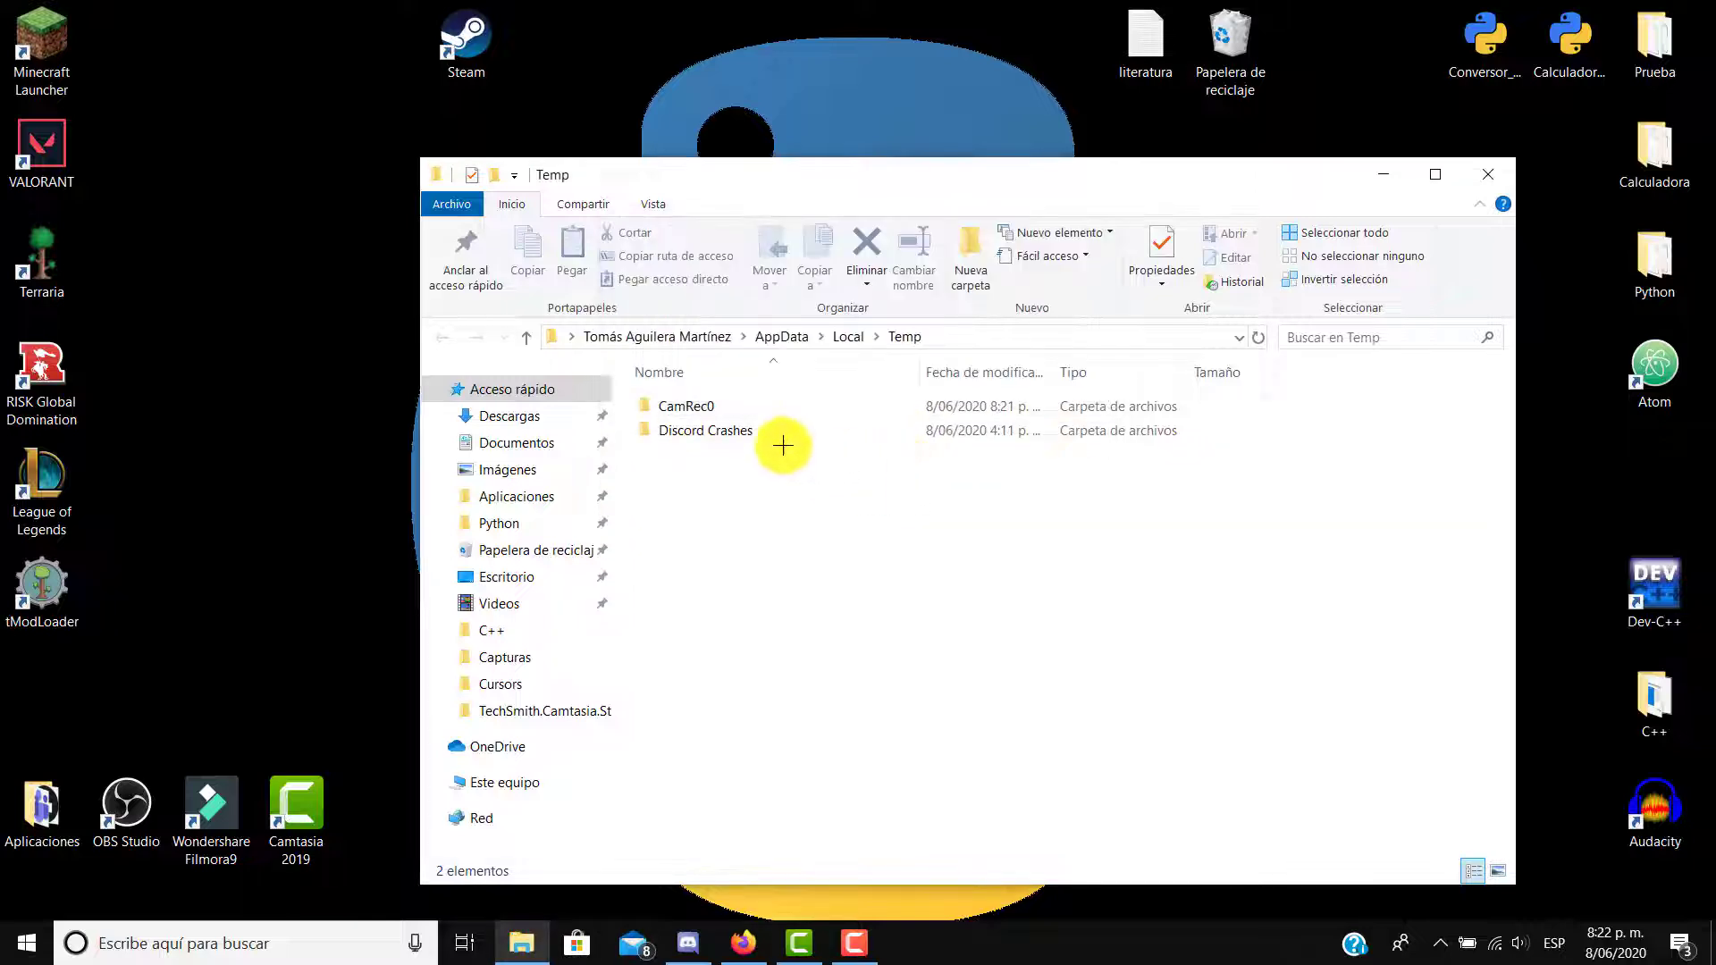
{"action": "left_click", "coordinate": [1489, 186]}
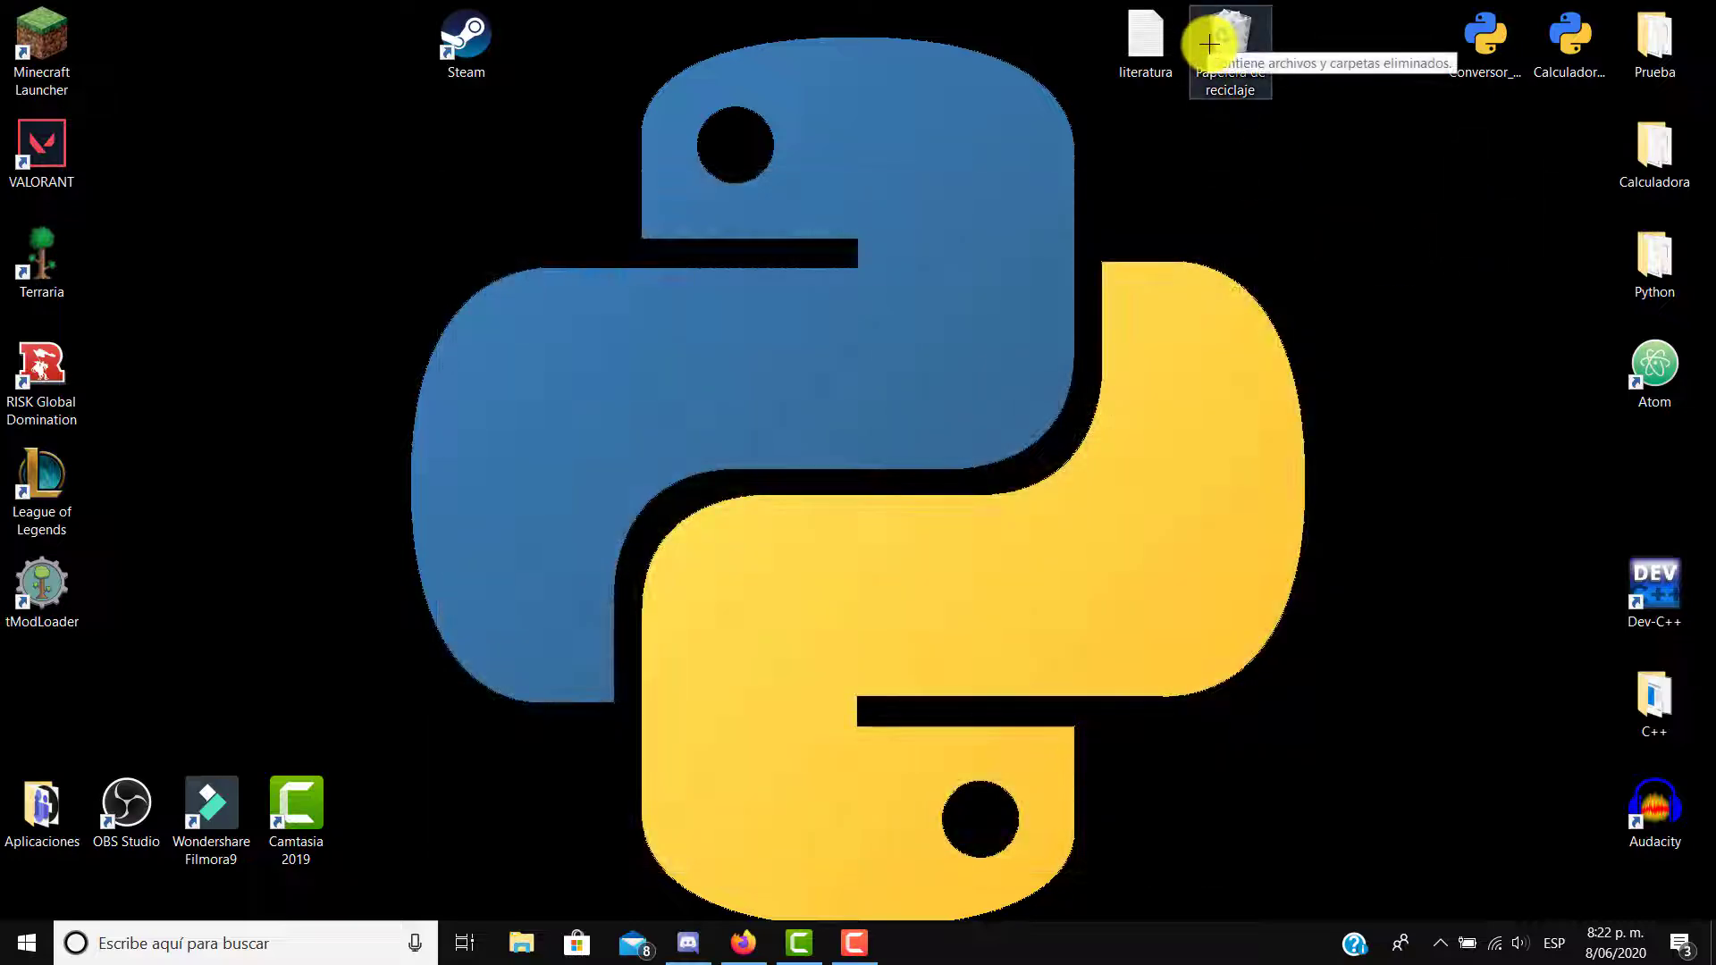
Permanently delete all items in the Papelera de reciclaje and close its window.
{"action": "double_click", "coordinate": [1208, 43]}
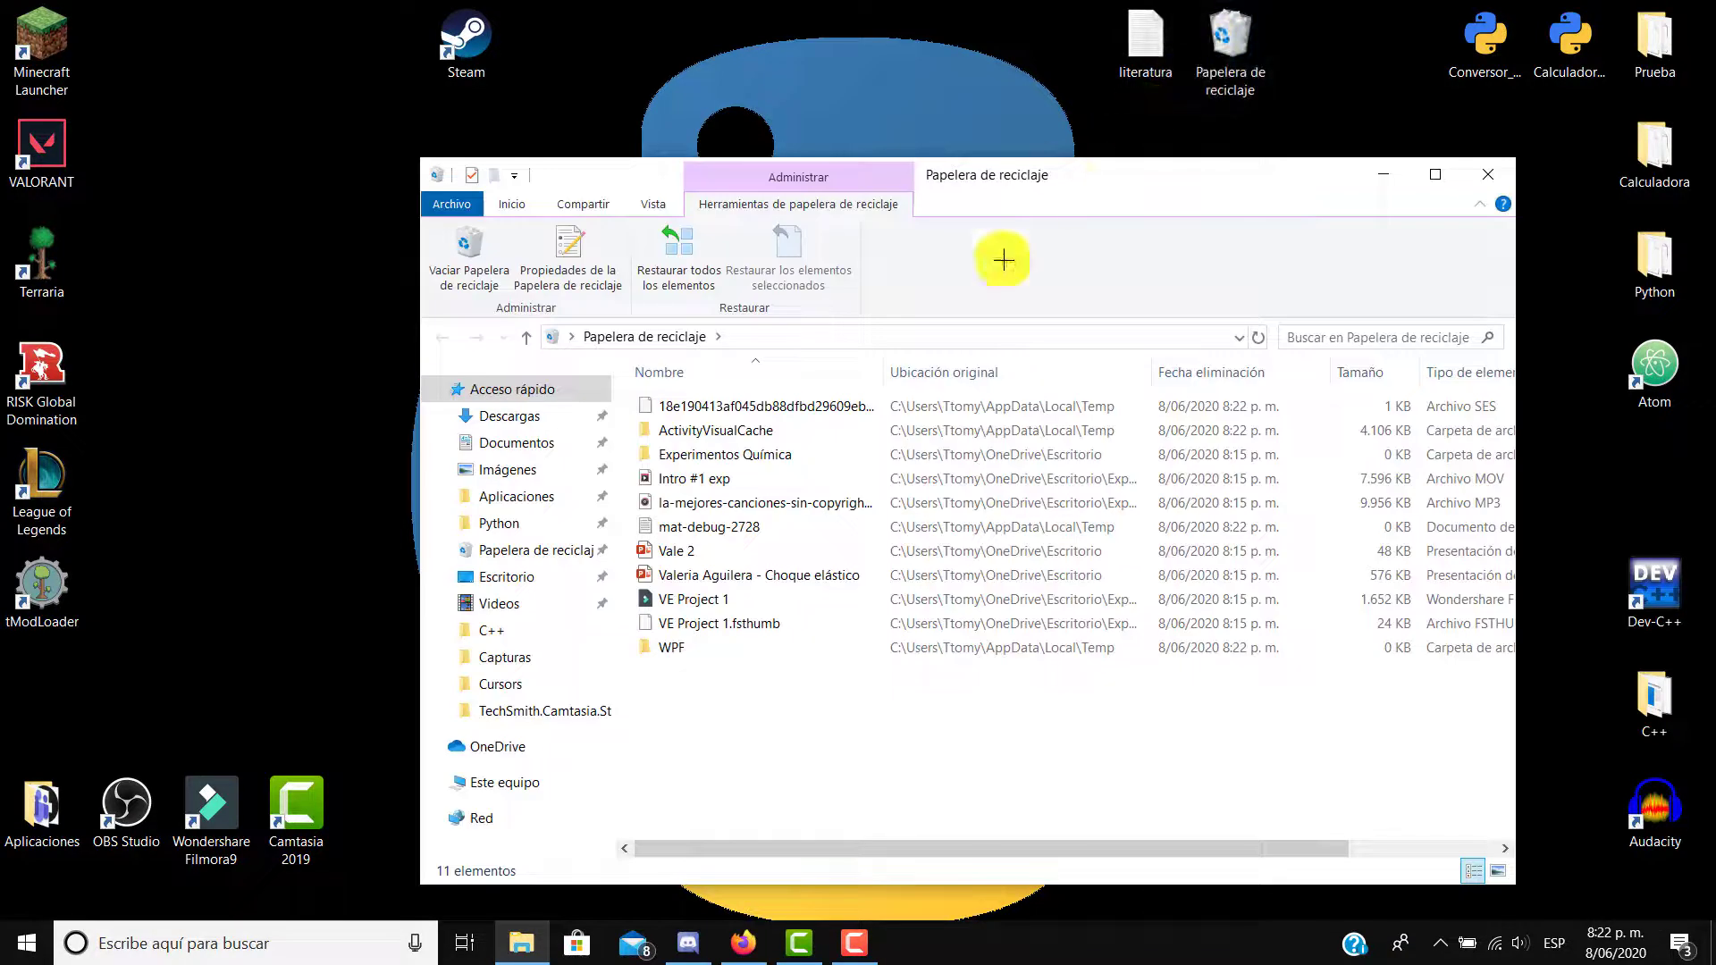
{"action": "left_click_drag", "start_coordinate": [734, 693], "coordinate": [717, 540]}
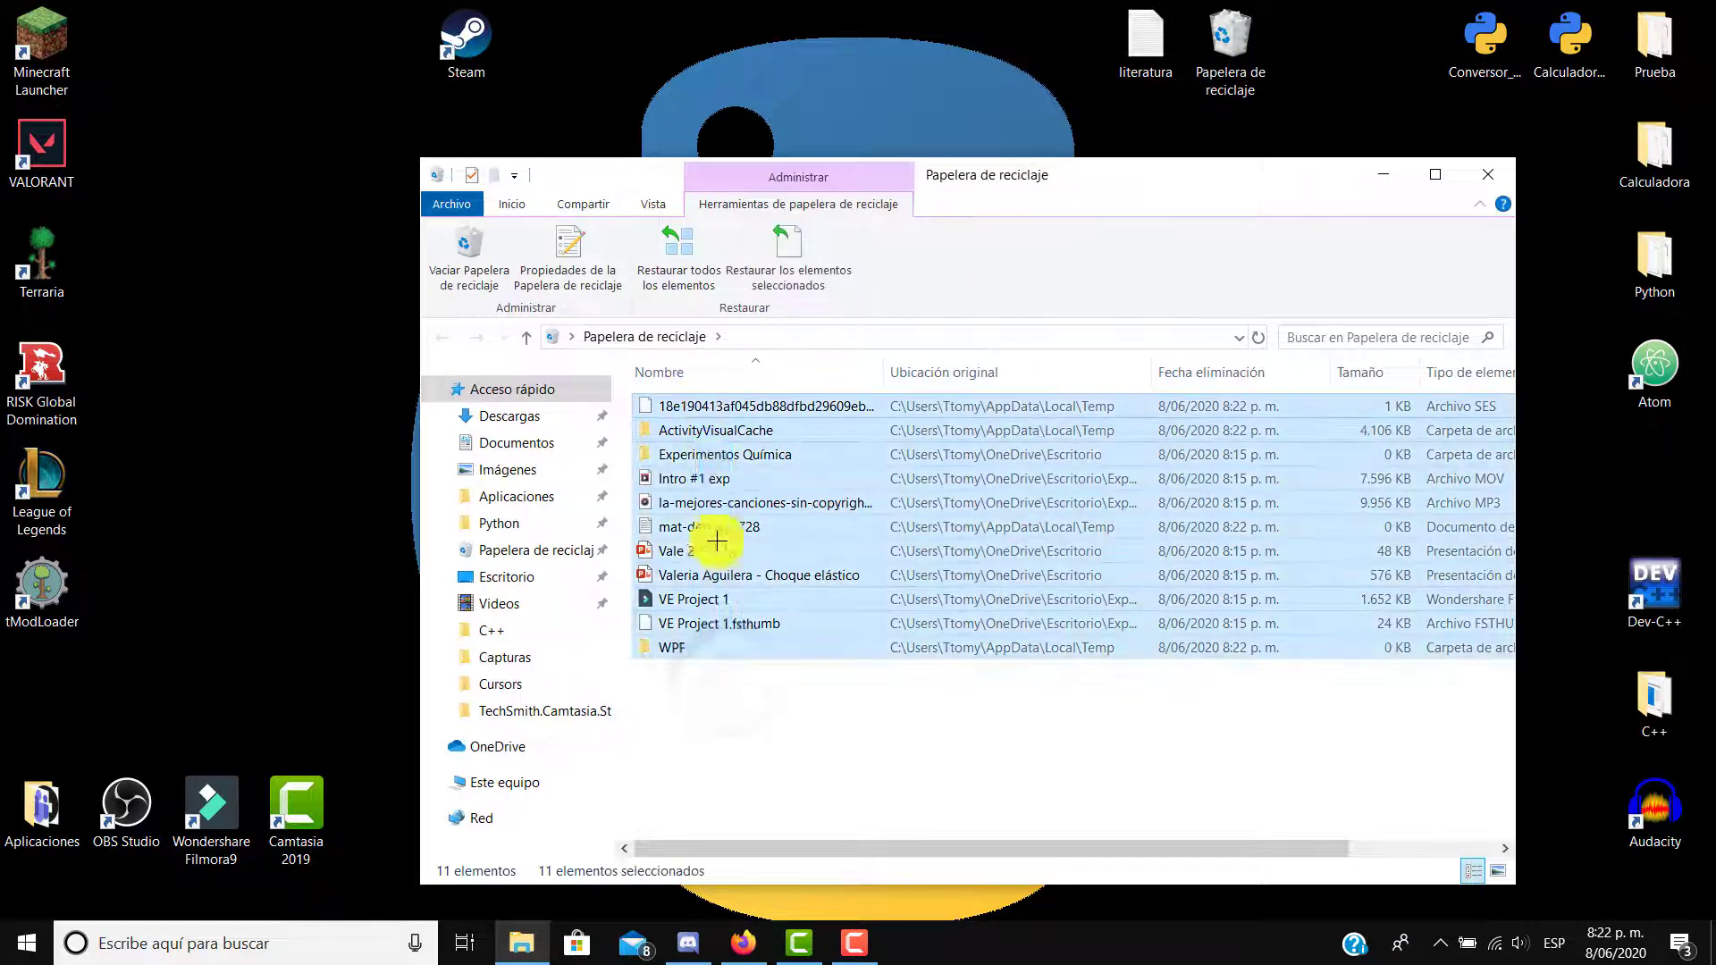
{"action": "right_click", "coordinate": [713, 645]}
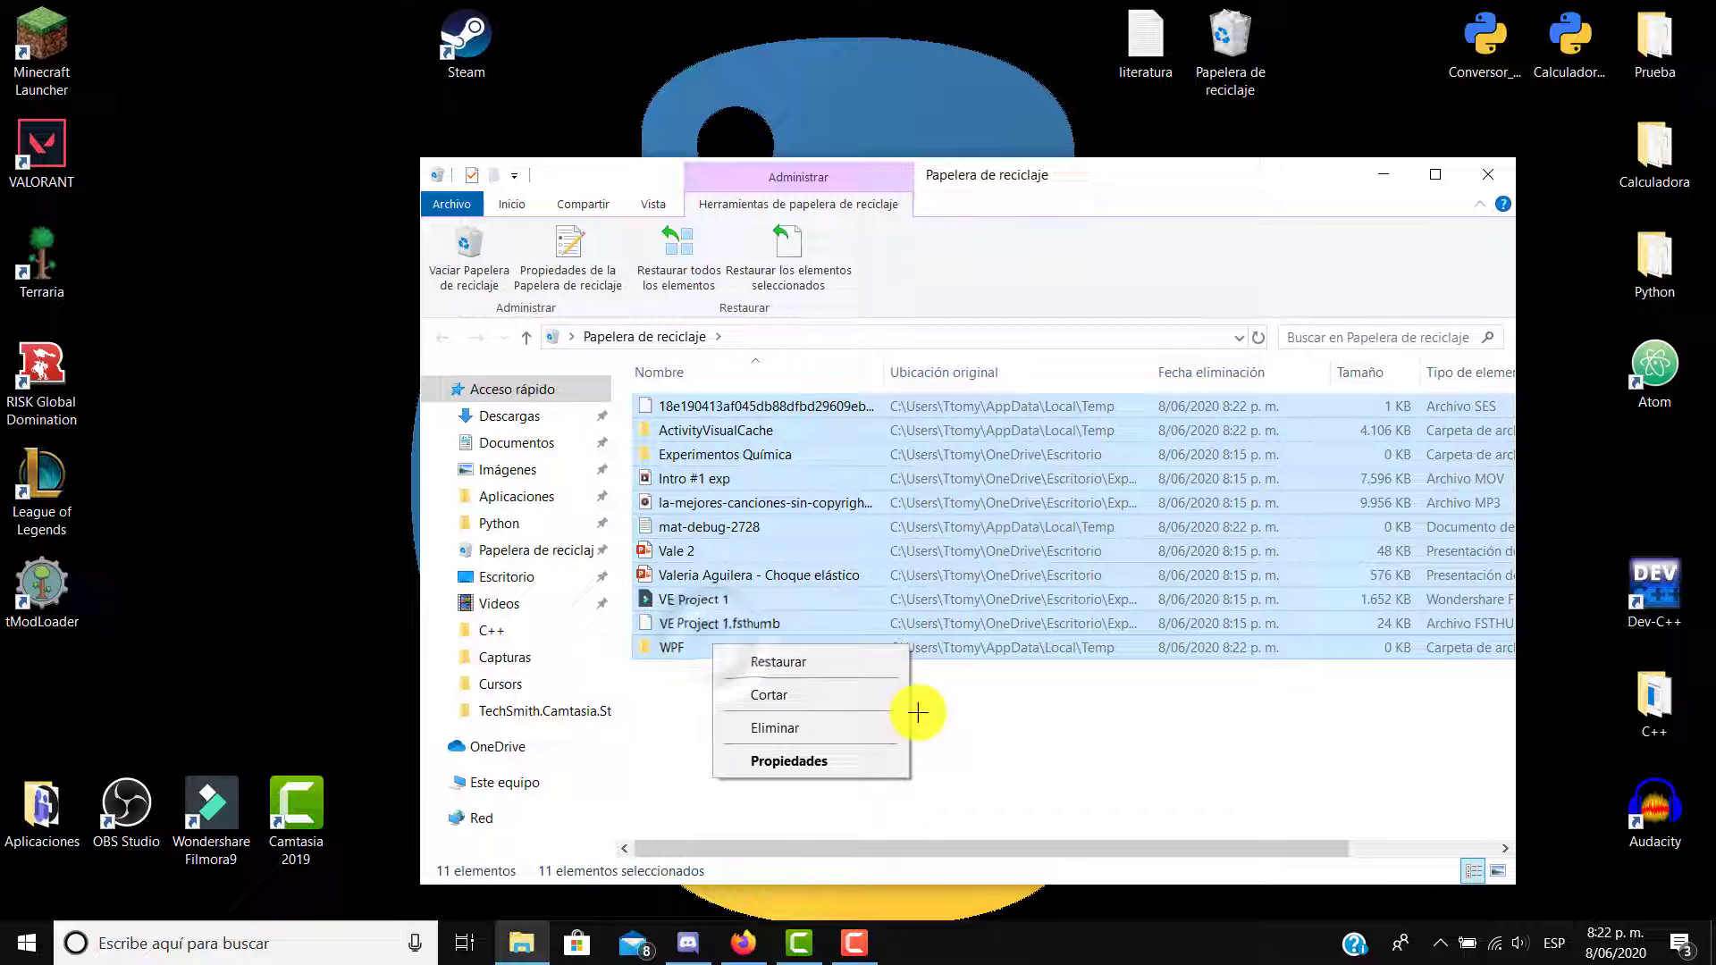
{"action": "left_click", "coordinate": [823, 727]}
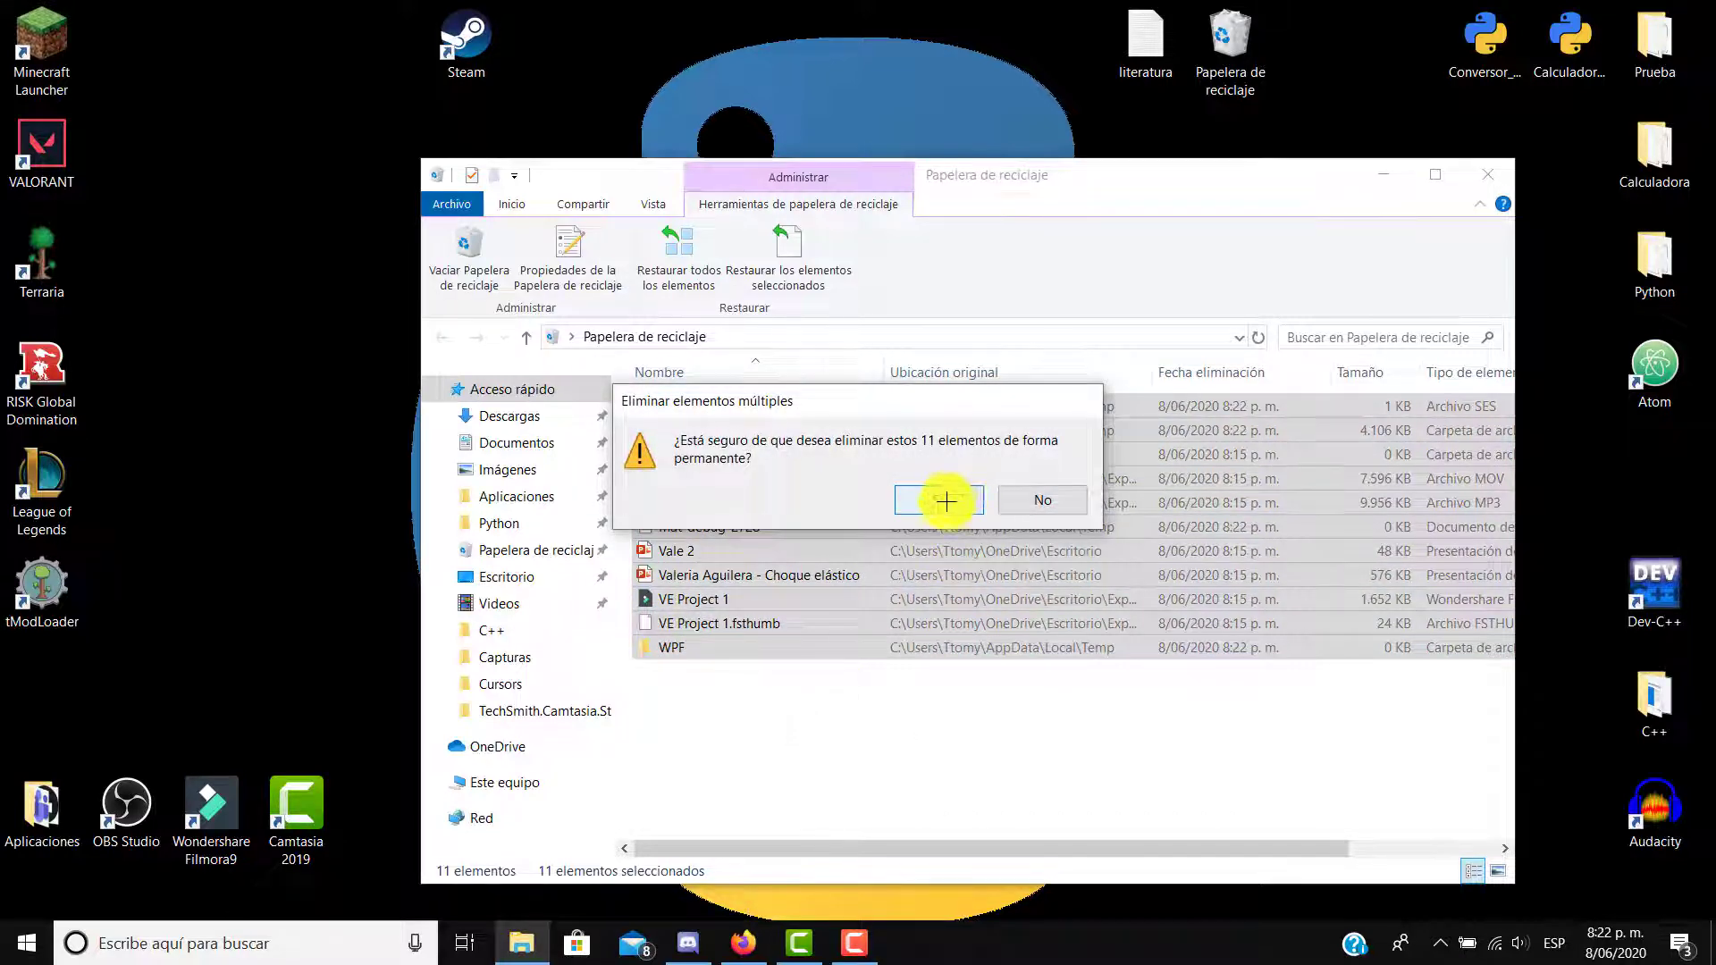
{"action": "left_click", "coordinate": [945, 501]}
{"action": "left_click", "coordinate": [1477, 182]}
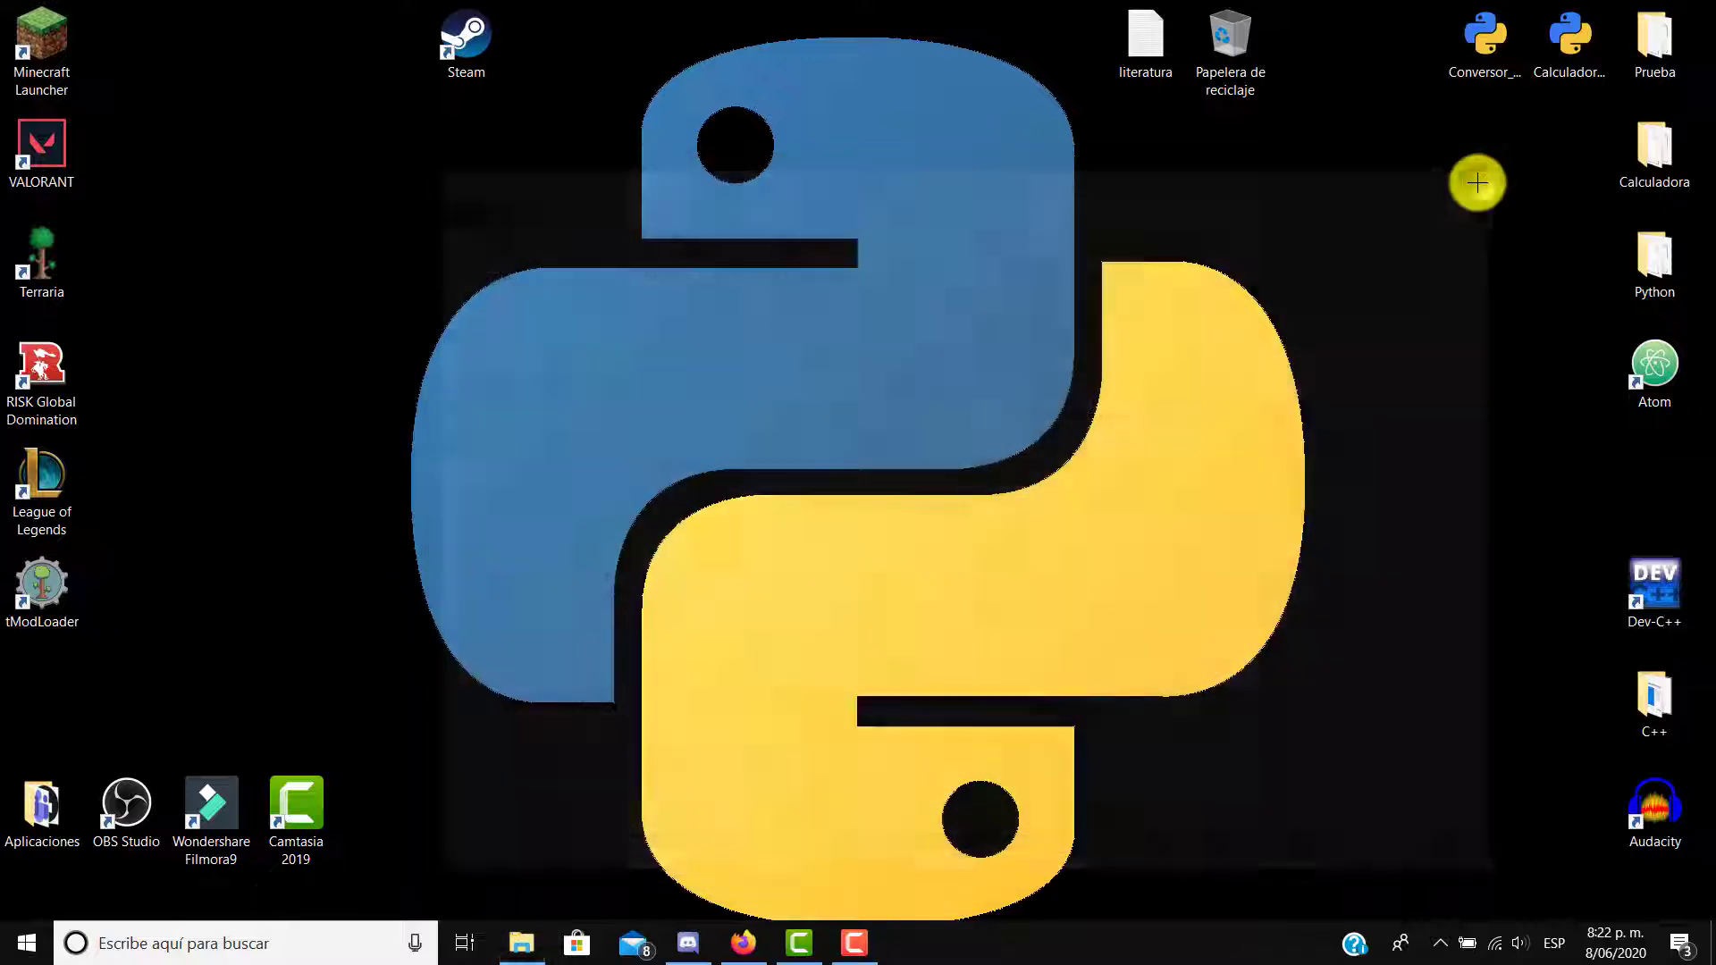
{"action": "left_click_drag", "start_coordinate": [1474, 179], "coordinate": [727, 625]}
{"action": "left_click_drag", "start_coordinate": [408, 601], "coordinate": [499, 748]}
{"action": "left_click_drag", "start_coordinate": [671, 78], "coordinate": [934, 309]}
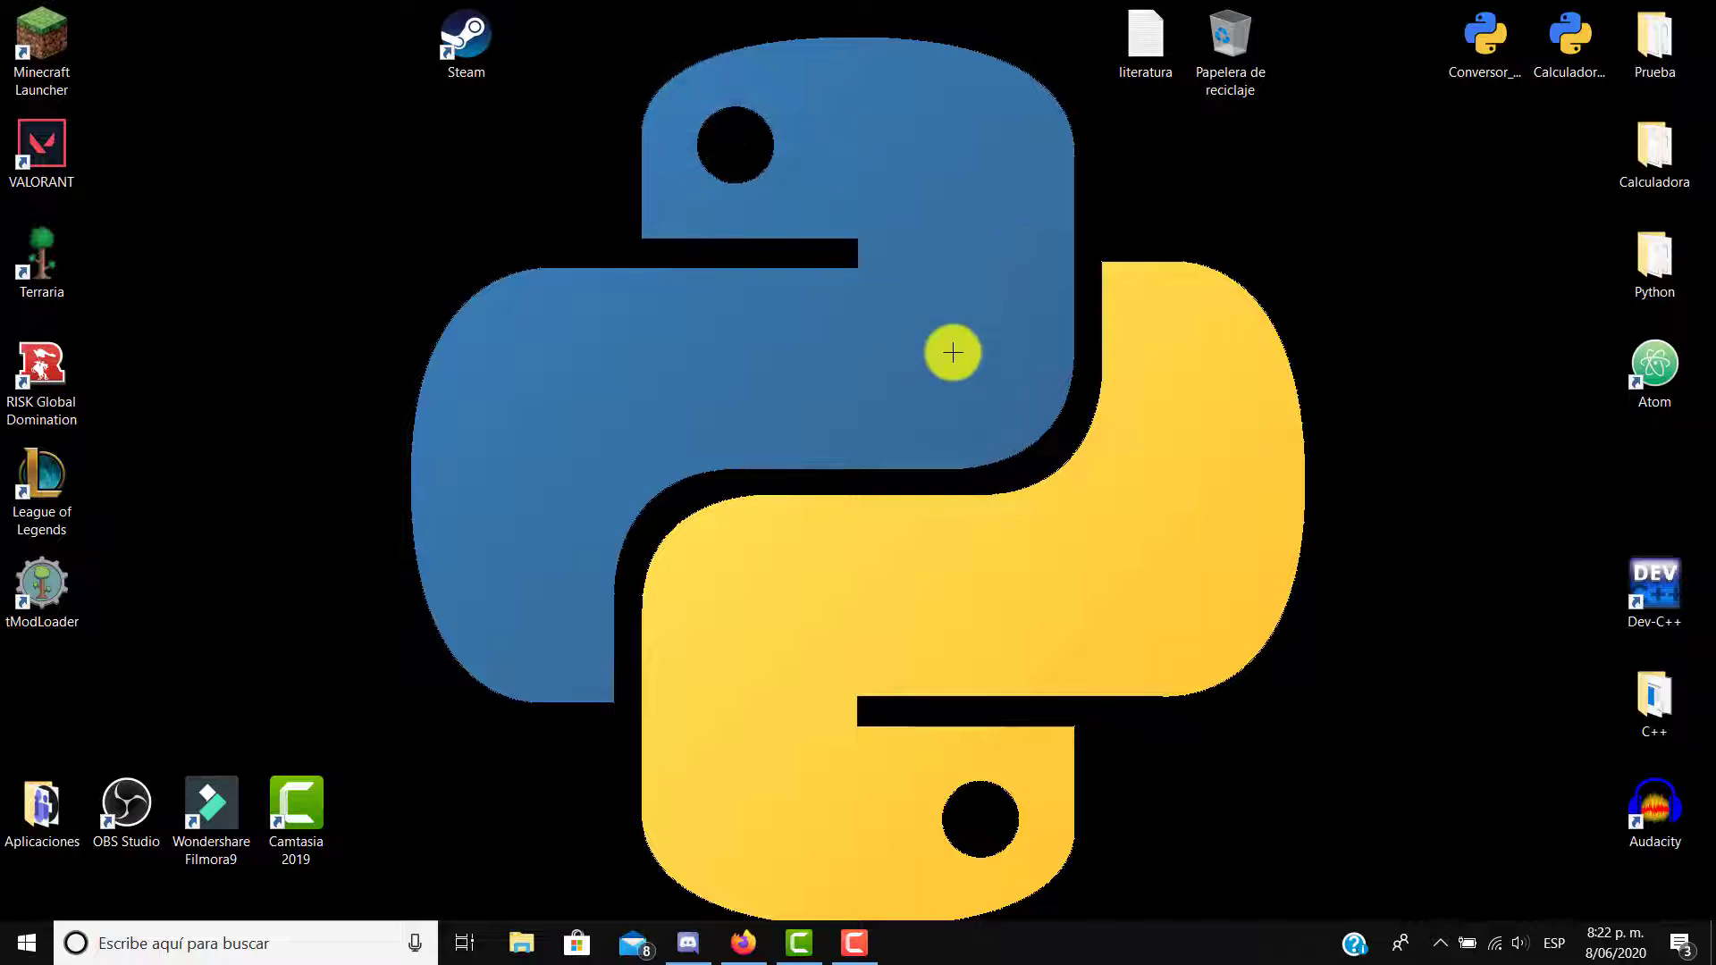
{"action": "left_click_drag", "start_coordinate": [1369, 682], "coordinate": [622, 460]}
{"action": "right_click", "coordinate": [1485, 767]}
{"action": "left_click", "coordinate": [626, 447]}
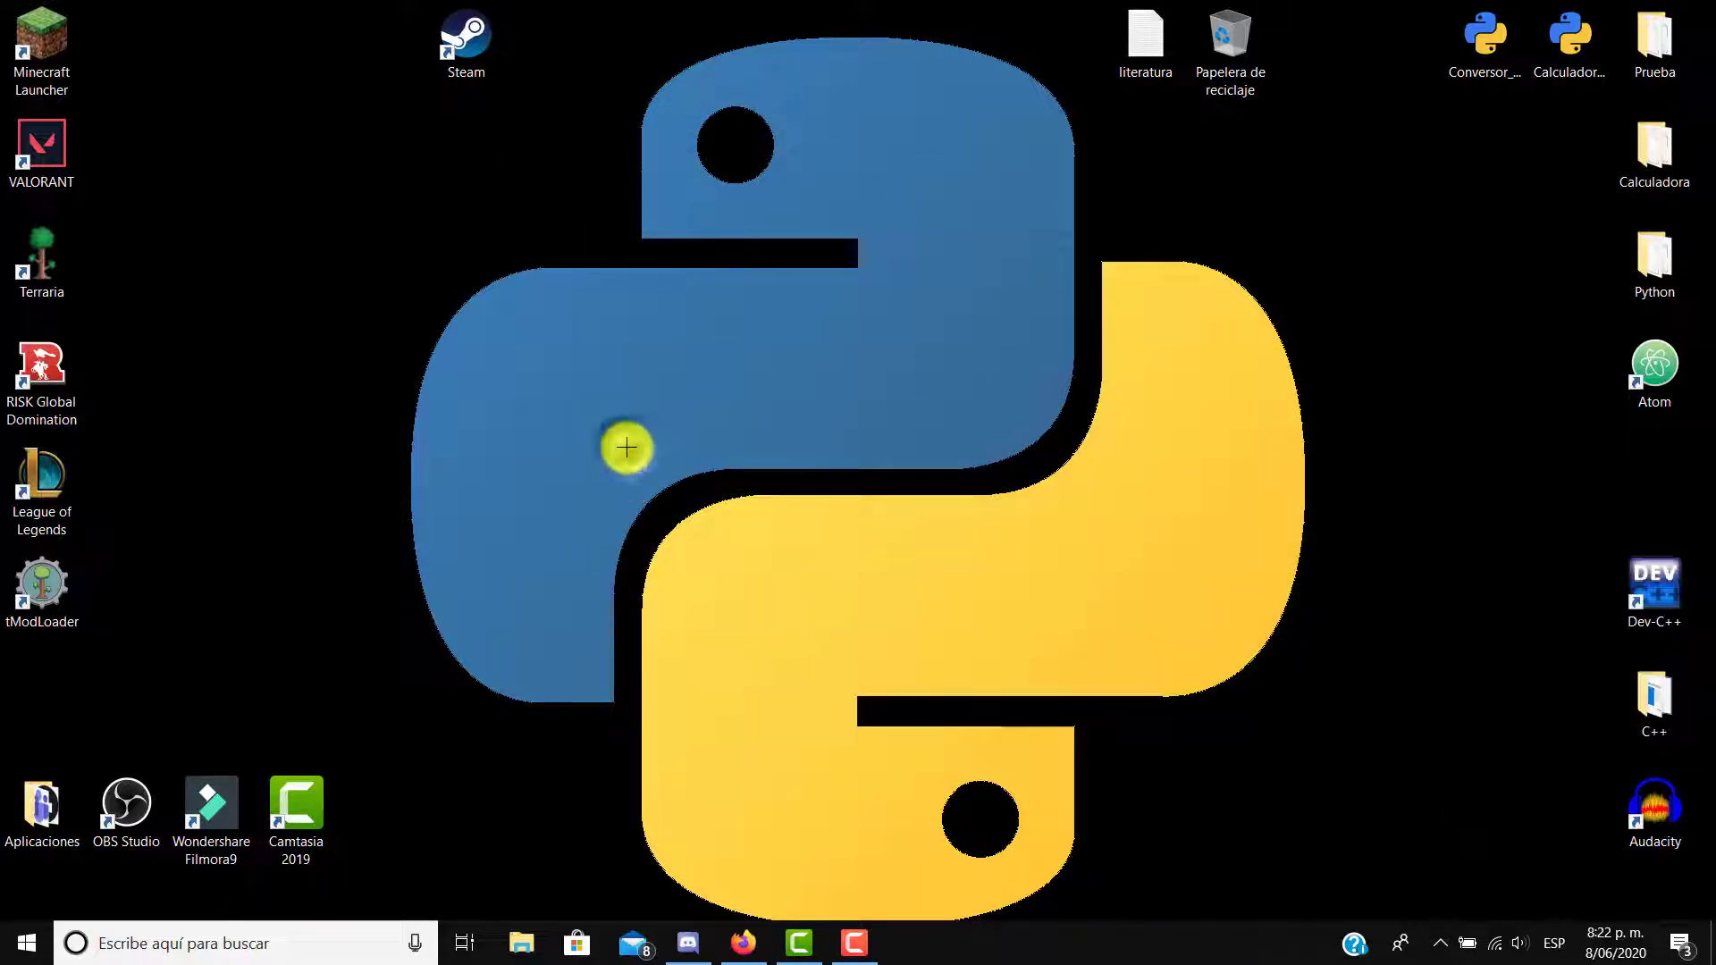
{"action": "left_click_drag", "start_coordinate": [1394, 438], "coordinate": [1010, 730]}
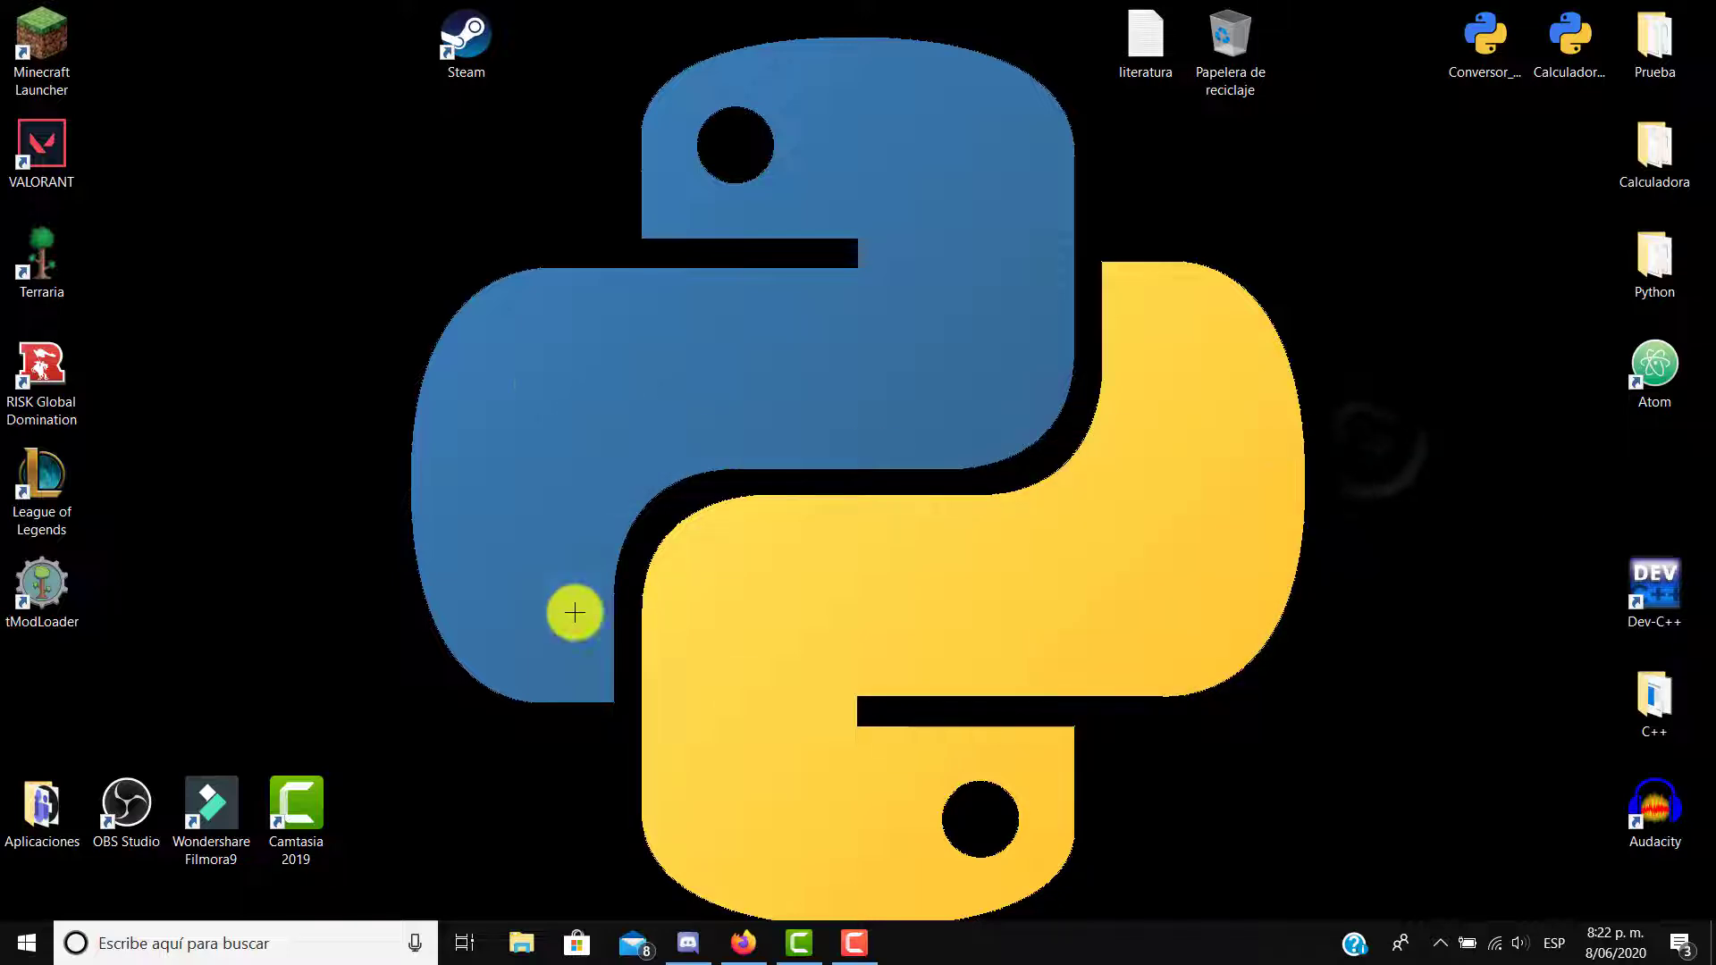
{"action": "left_click_drag", "start_coordinate": [983, 604], "coordinate": [387, 455]}
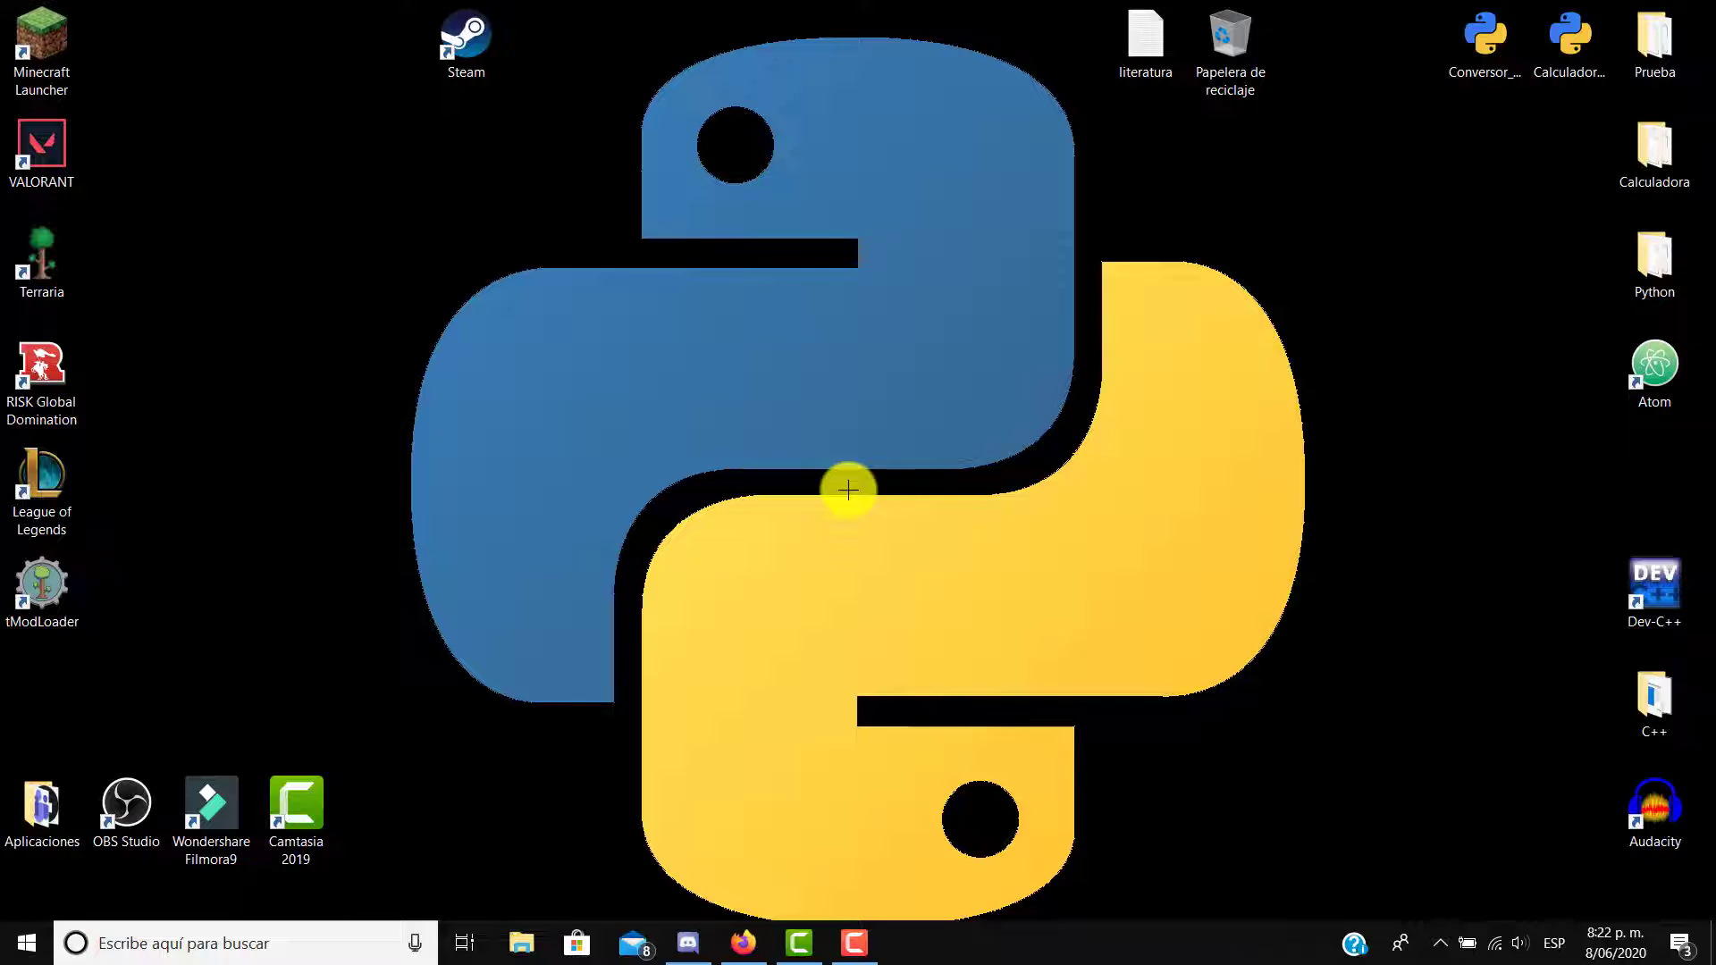
{"action": "left_click_drag", "start_coordinate": [1159, 441], "coordinate": [798, 584]}
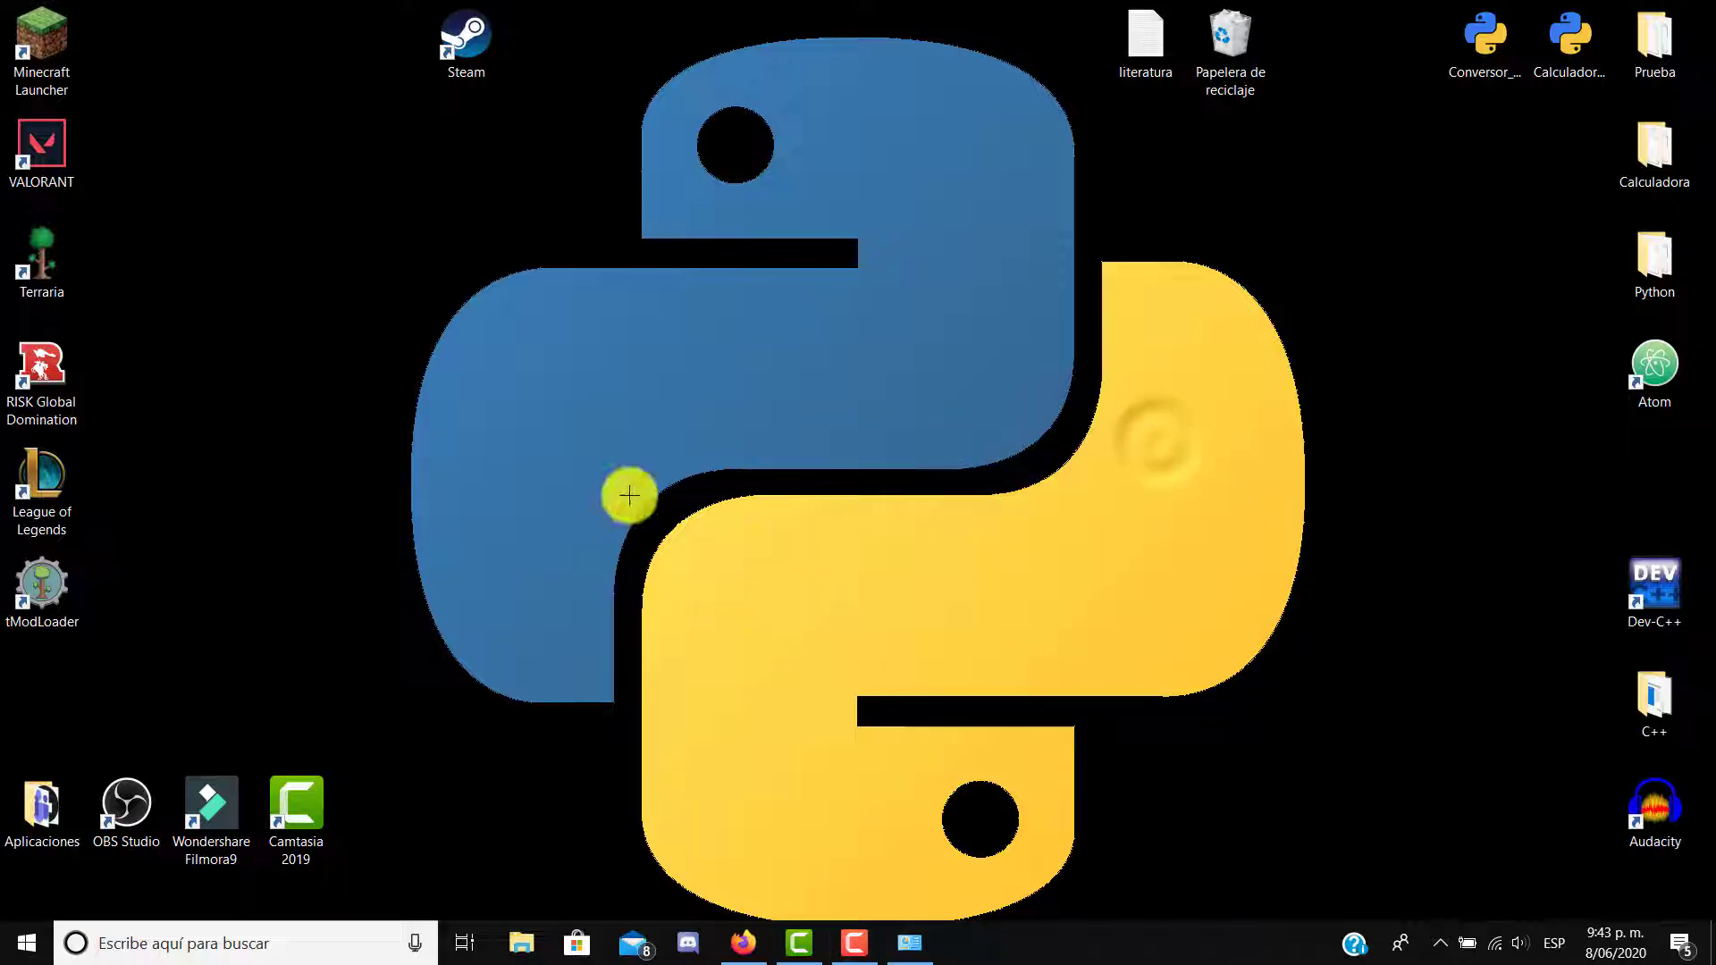
{"action": "left_click_drag", "start_coordinate": [641, 466], "coordinate": [1057, 684]}
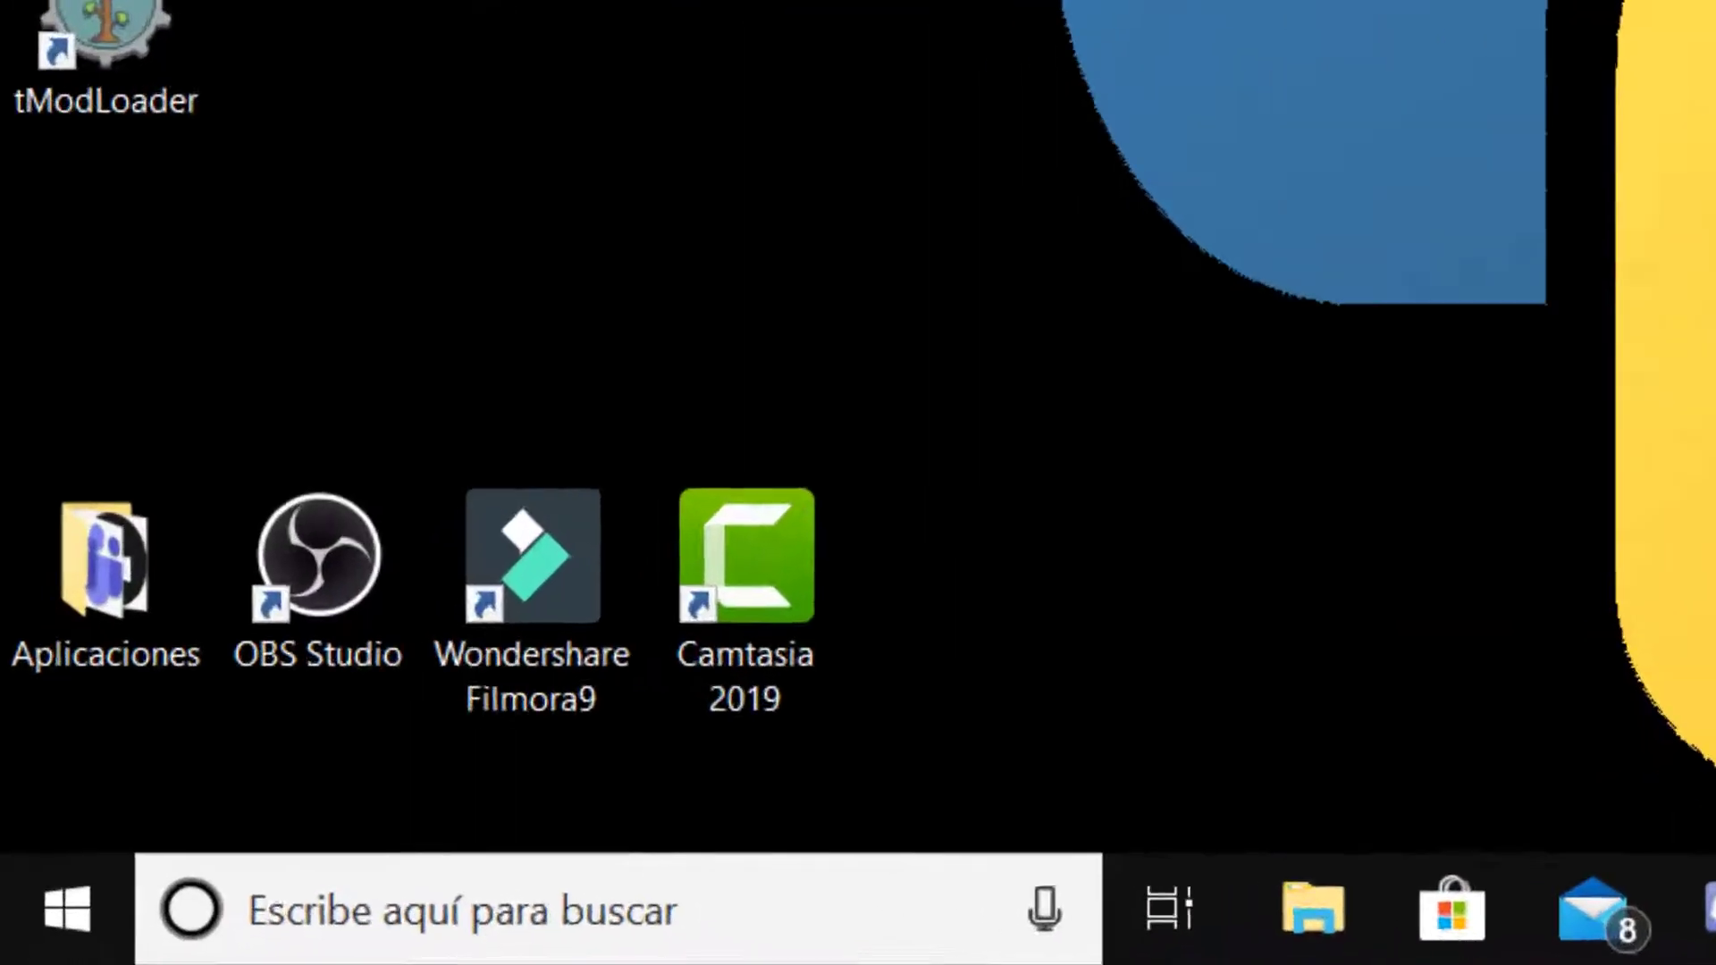
Run Sysdm.cpl, view the Rendimiento configuration under Opciones avanzadas, and close the system properties.
{"action": "key", "text": "super+r"}
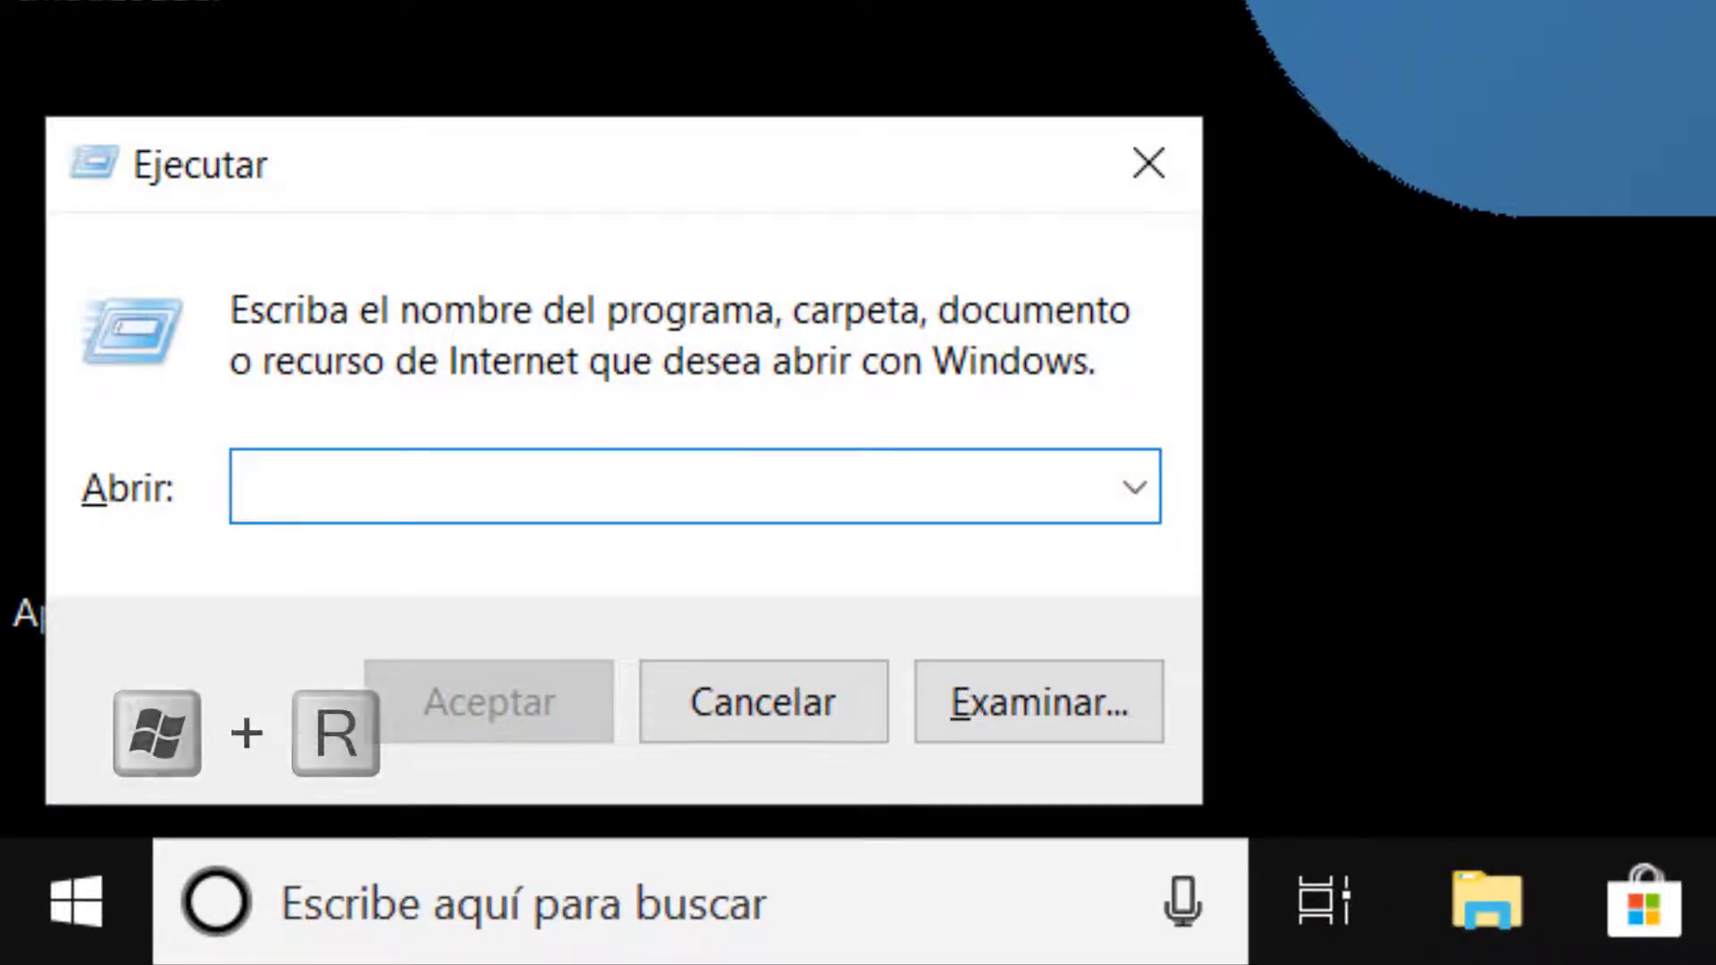
{"action": "type", "text": "Sys"}
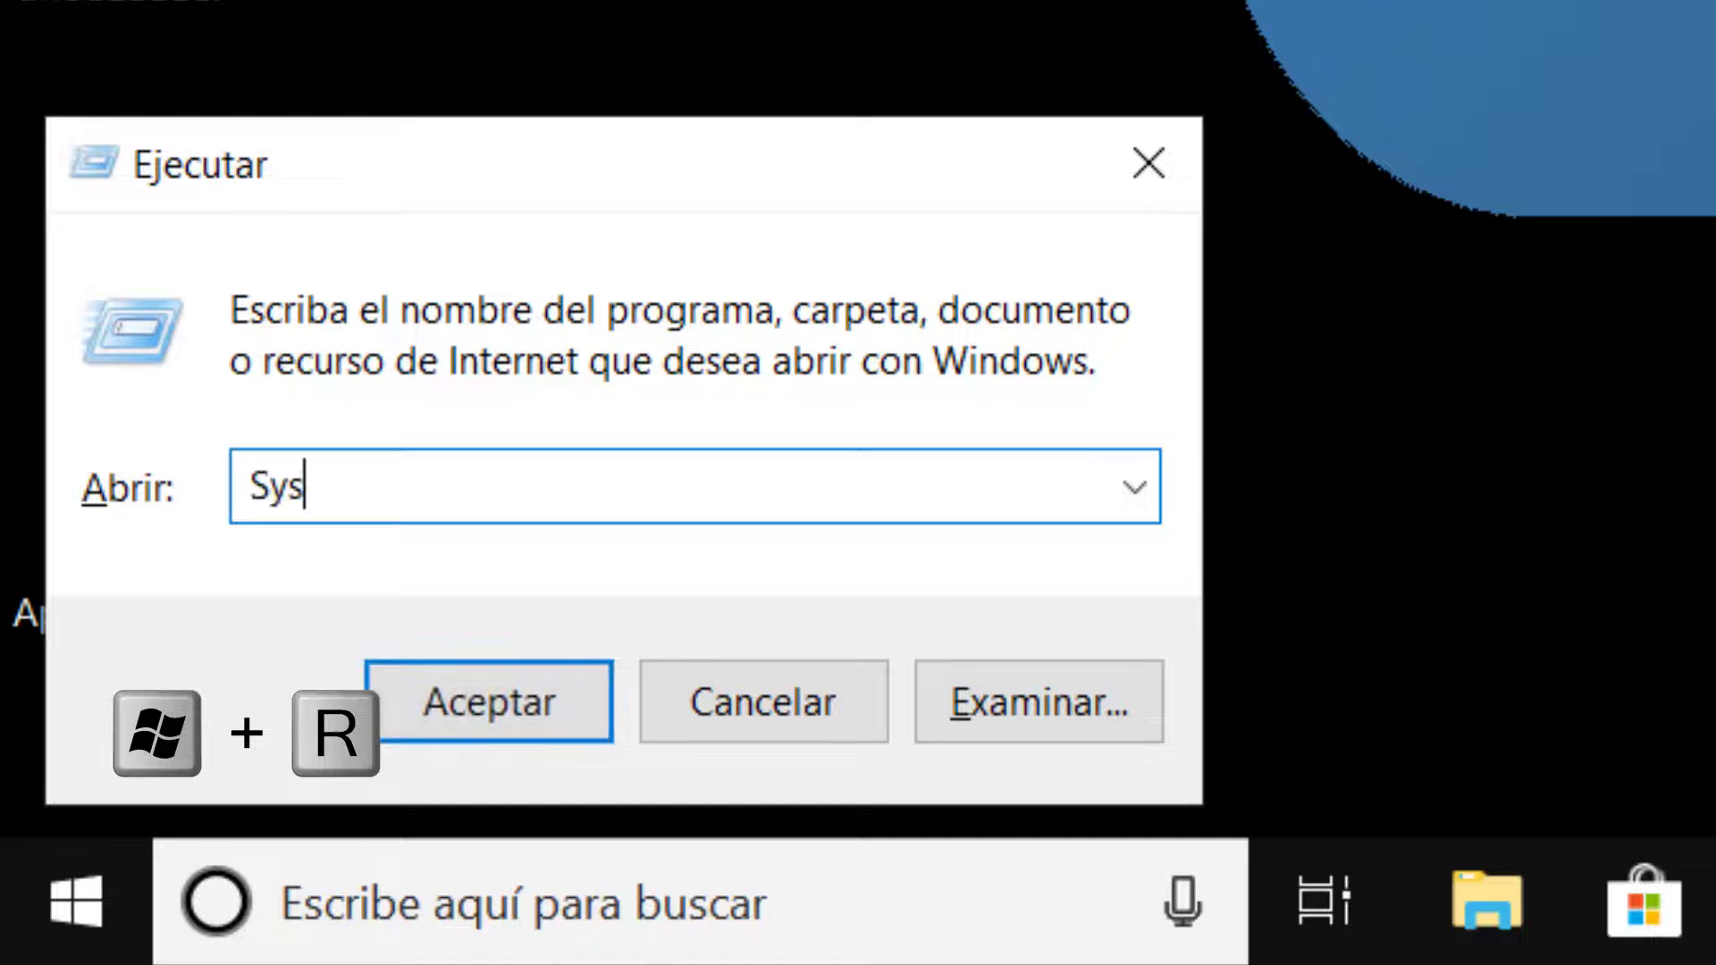
{"action": "type", "text": "dm.cpl"}
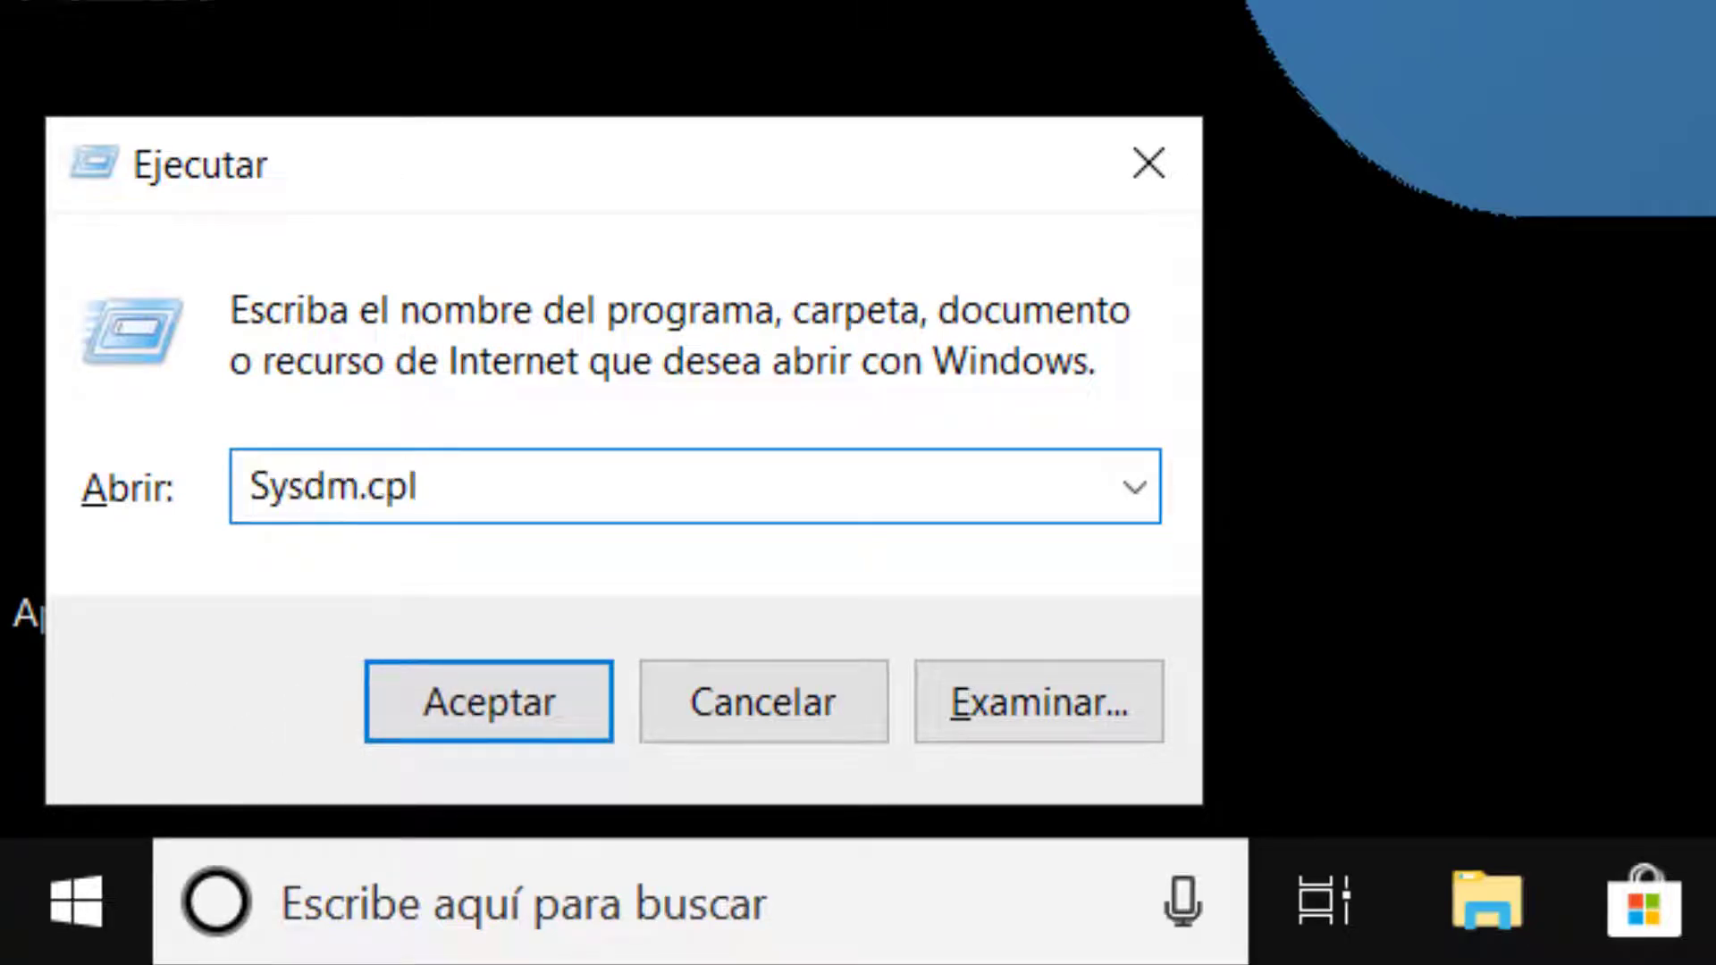
{"action": "key", "text": "Return"}
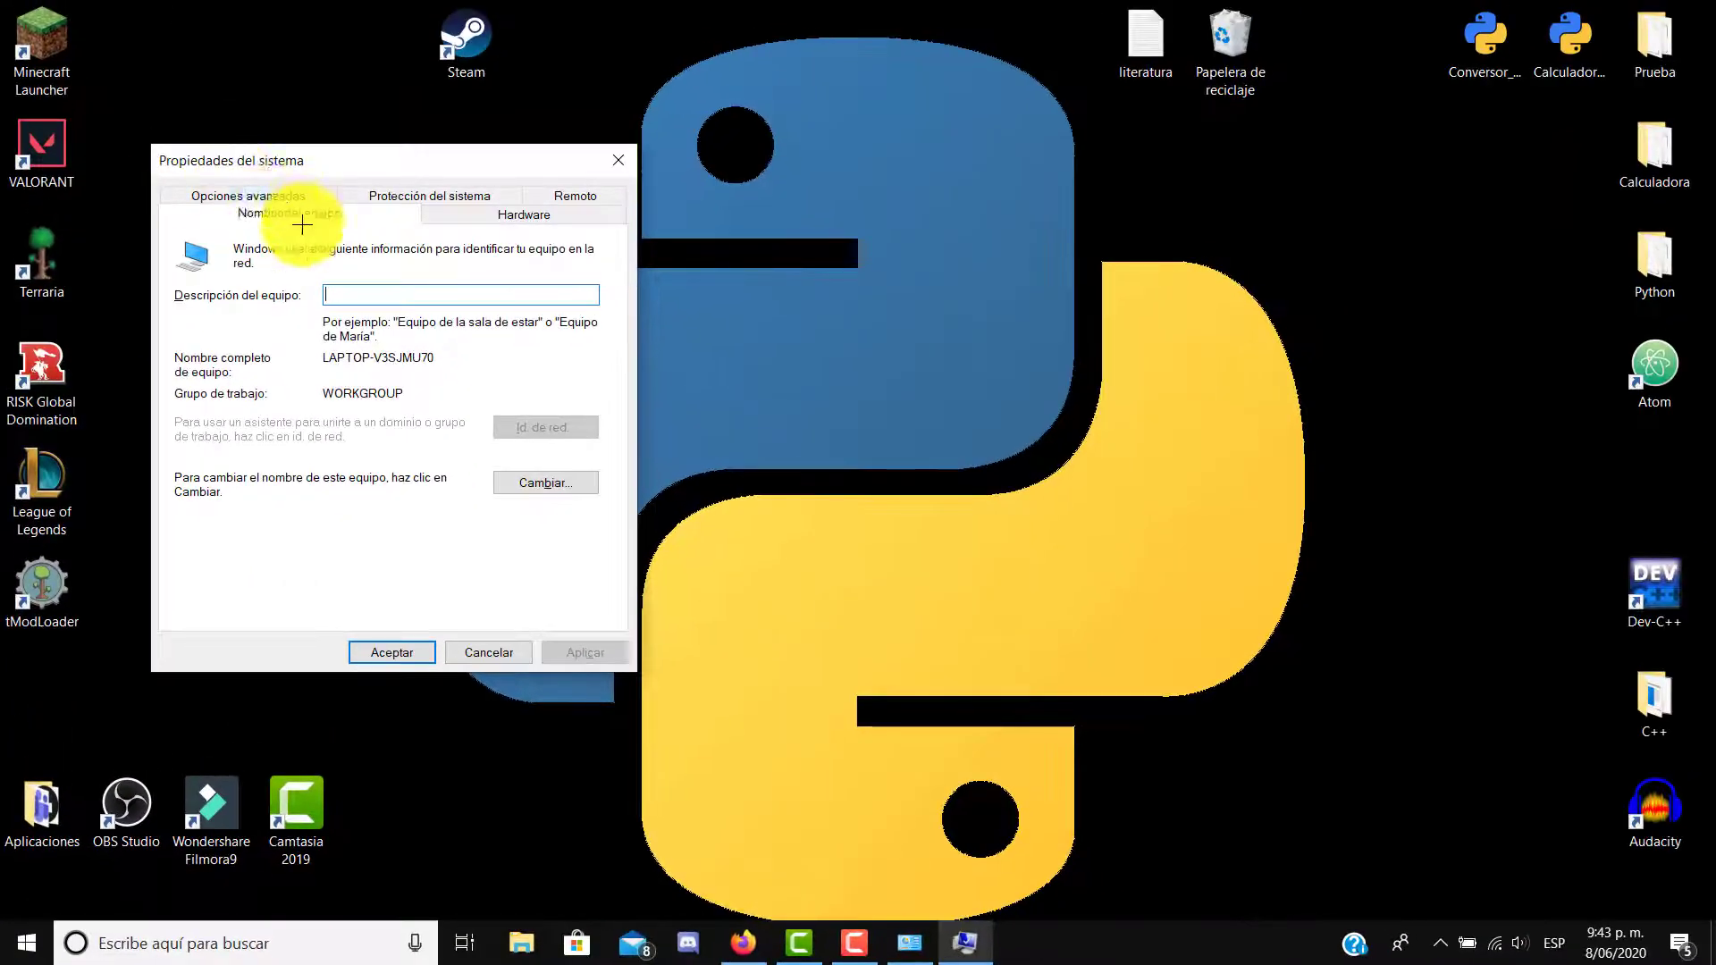
{"action": "left_click", "coordinate": [268, 193]}
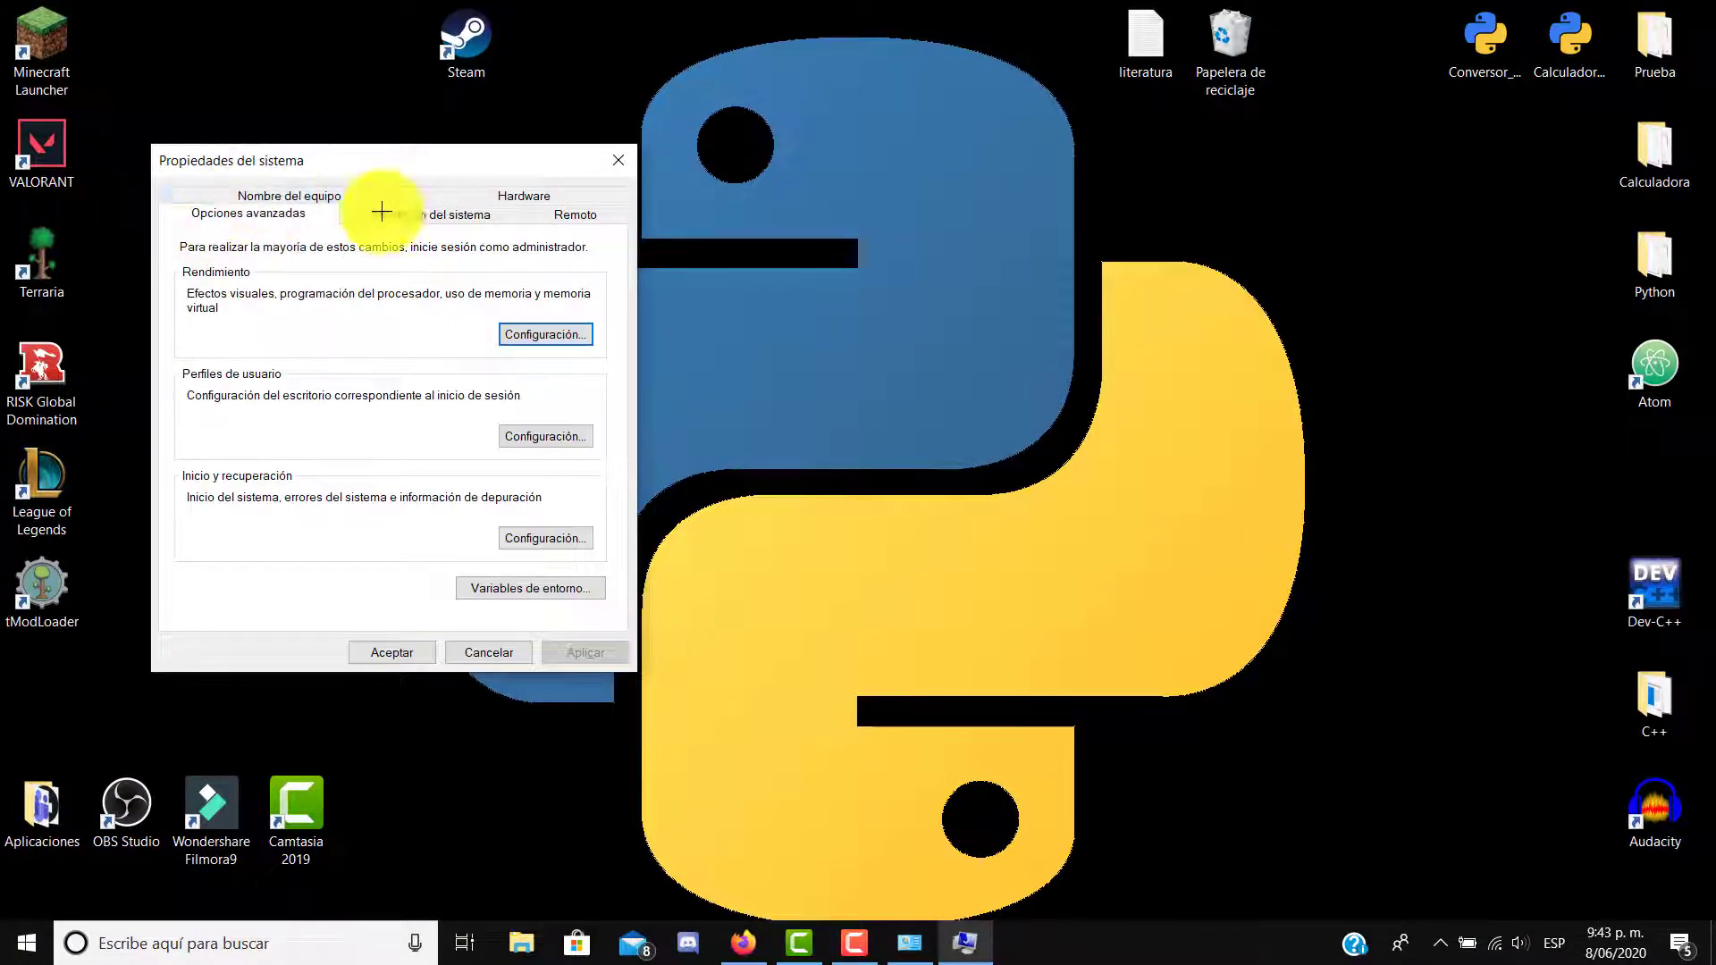
{"action": "left_click", "coordinate": [530, 334]}
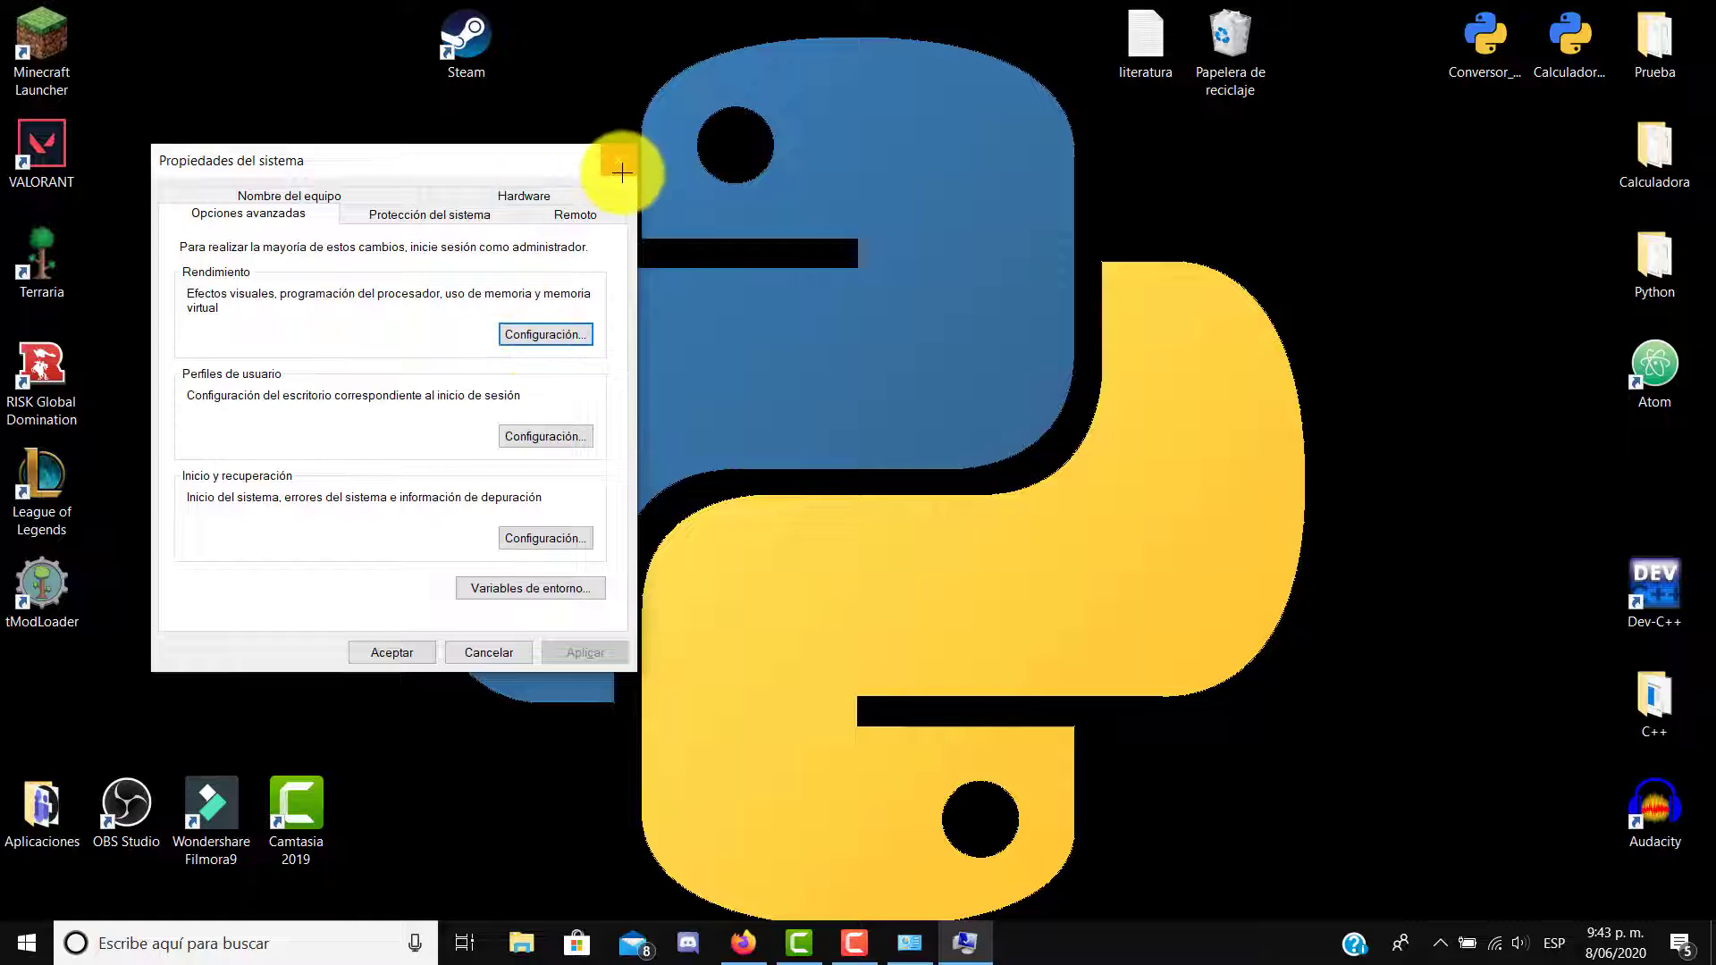
{"action": "left_click", "coordinate": [612, 165]}
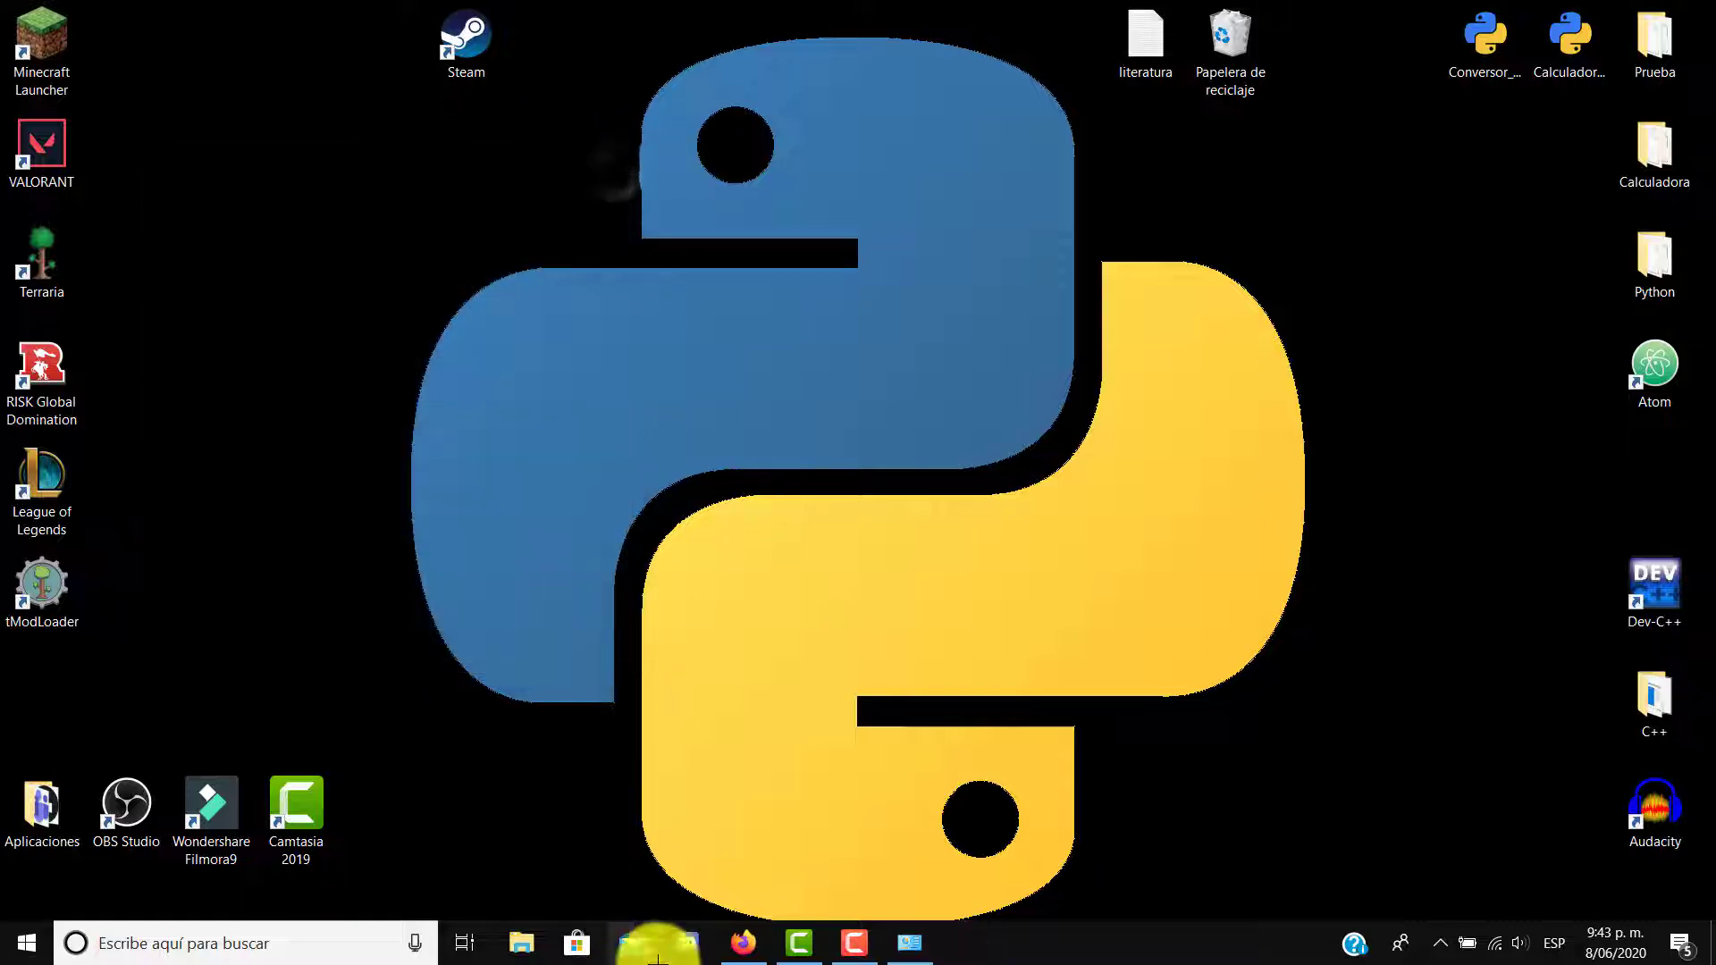
View the performance options through the properties of Este equipo and Configuración avanzada del sistema, then close all windows.
{"action": "left_click", "coordinate": [518, 942]}
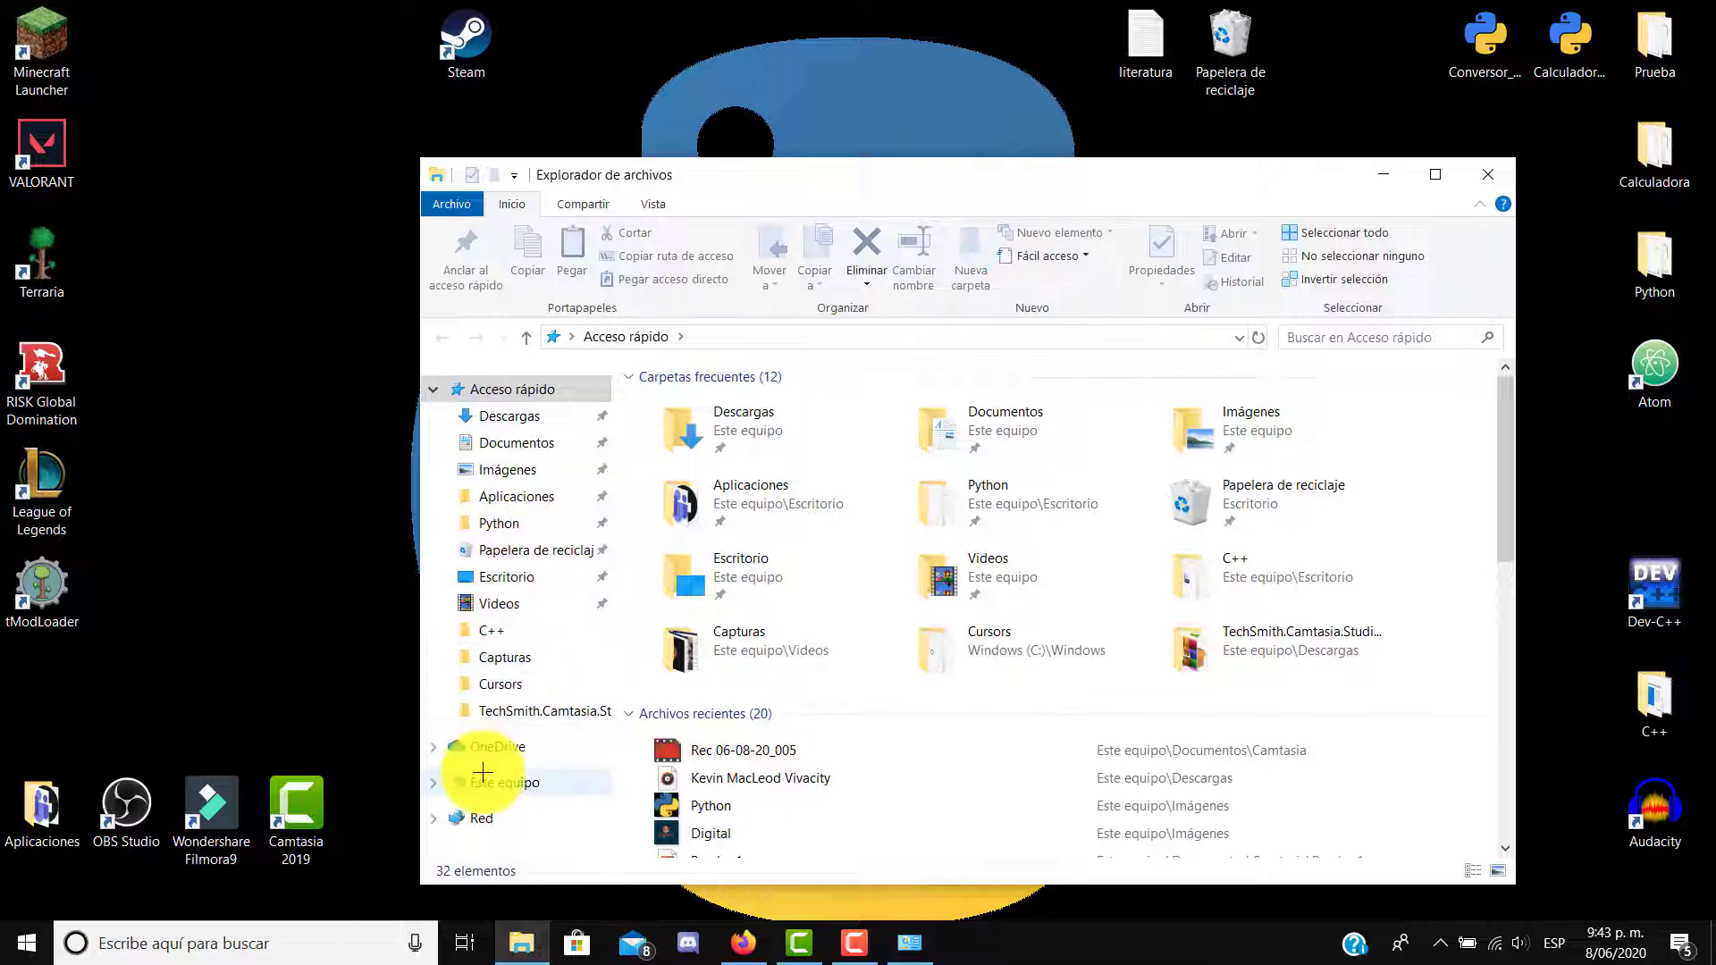
{"action": "right_click", "coordinate": [483, 772]}
{"action": "left_click", "coordinate": [554, 751]}
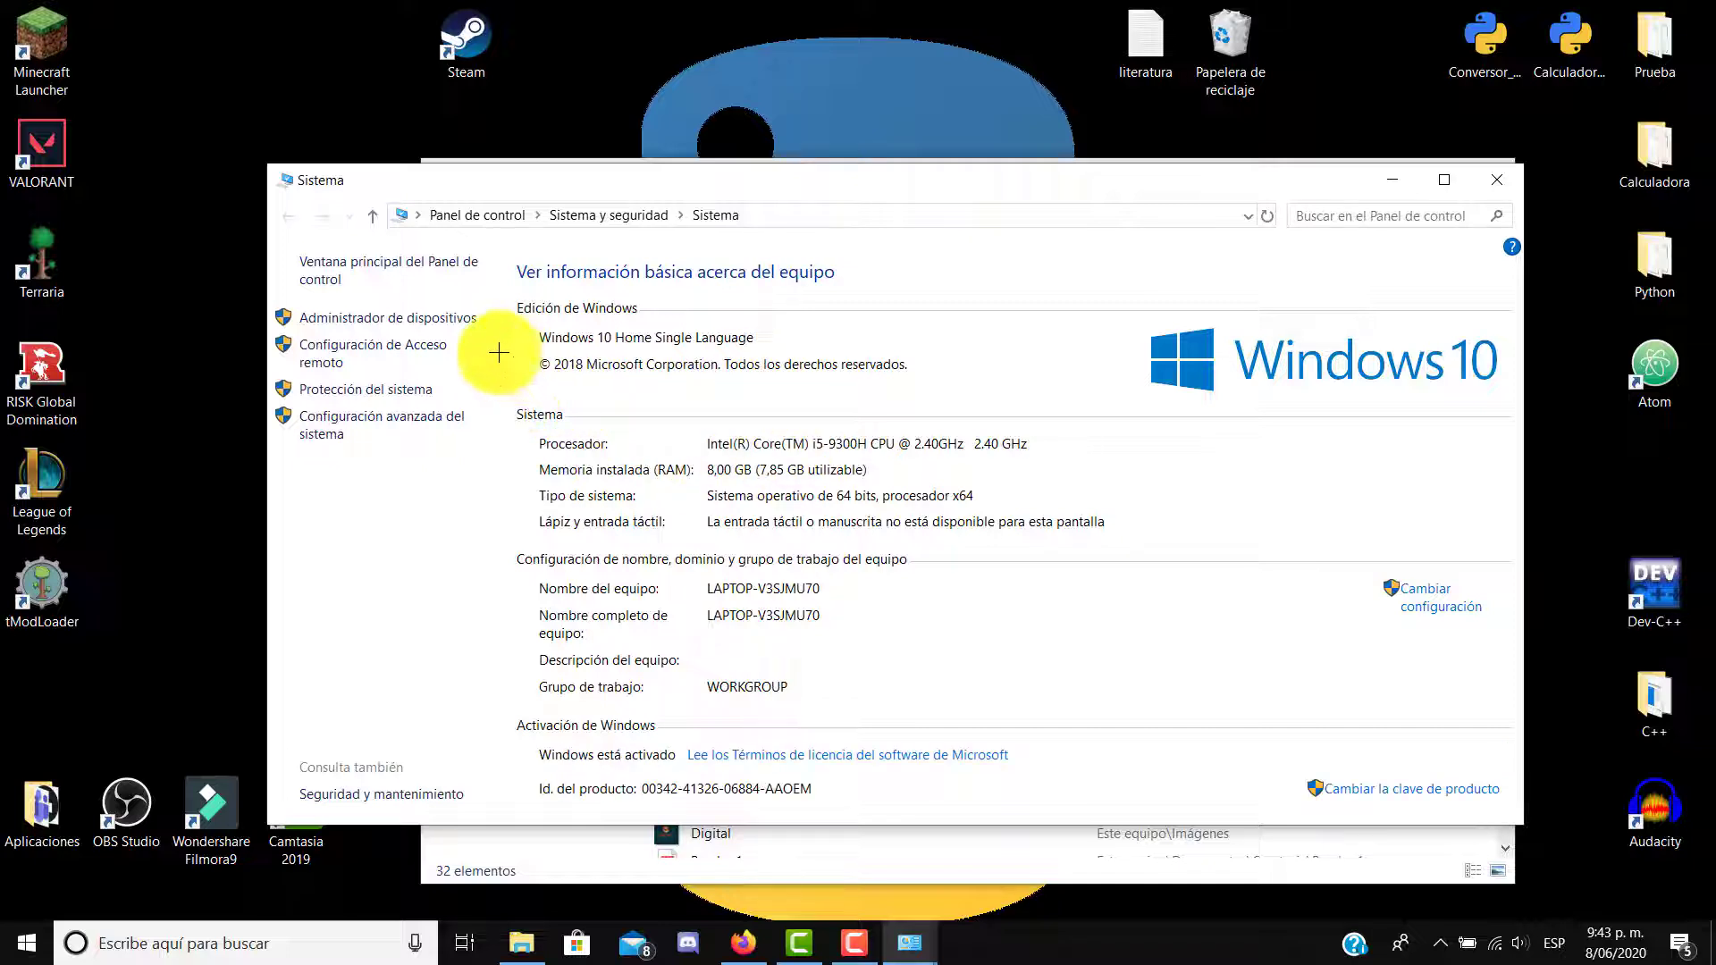
{"action": "left_click", "coordinate": [322, 425]}
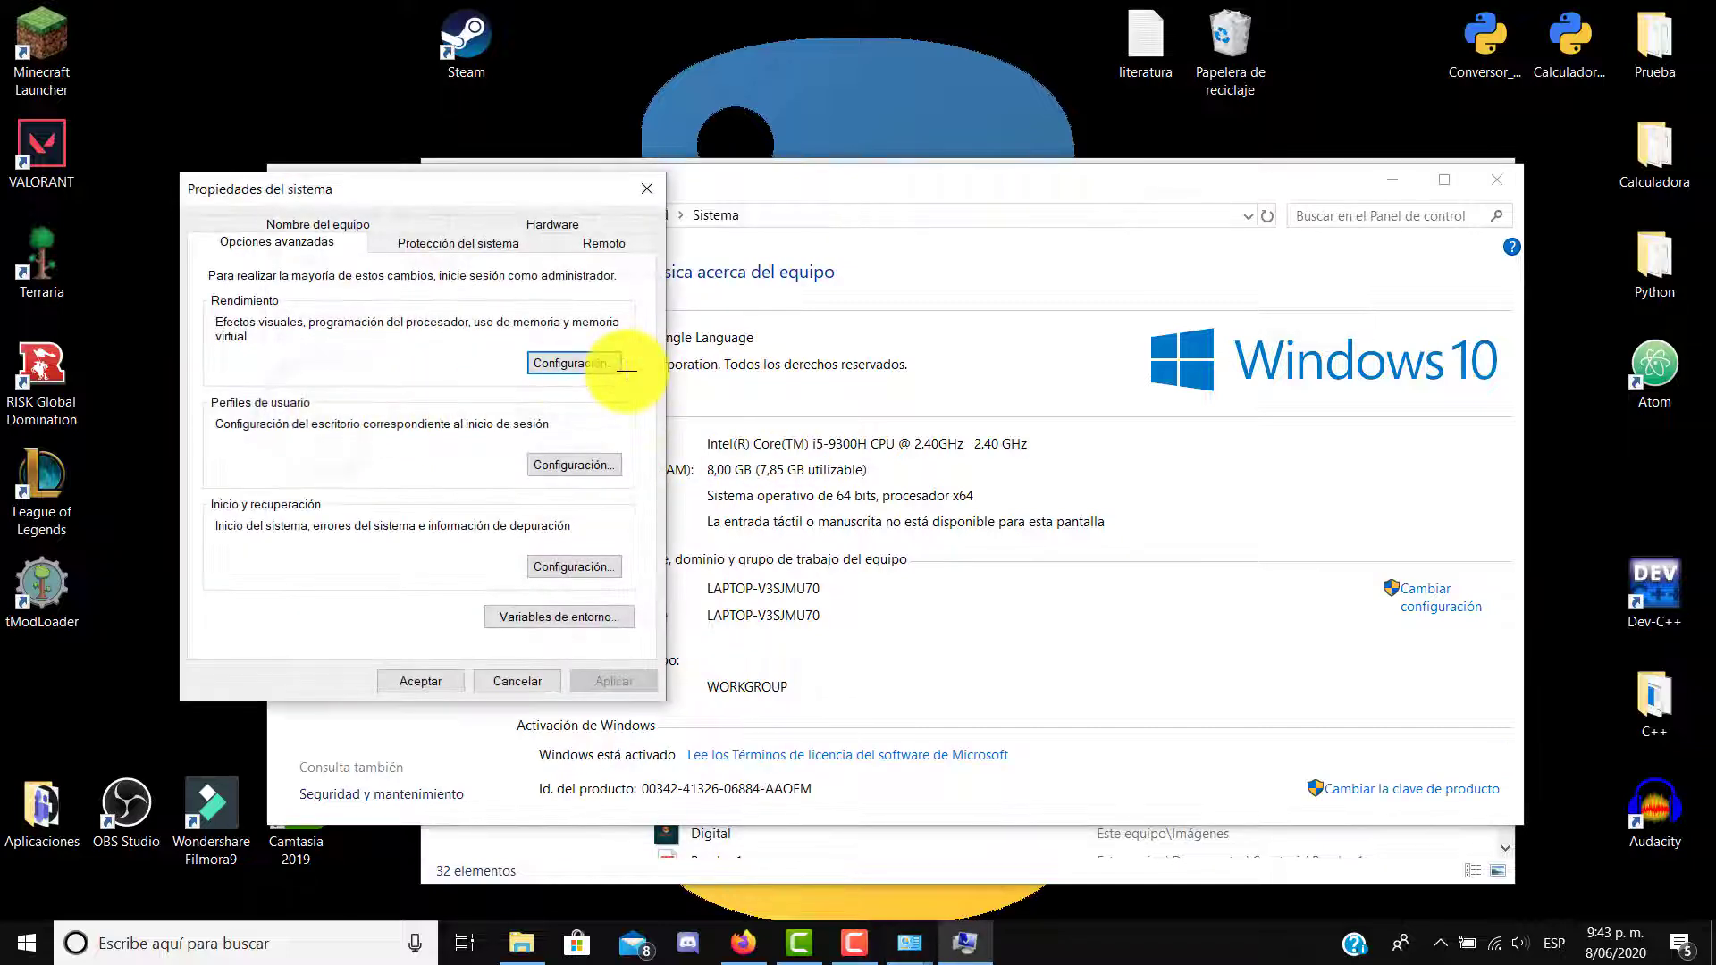
{"action": "left_click", "coordinate": [583, 362]}
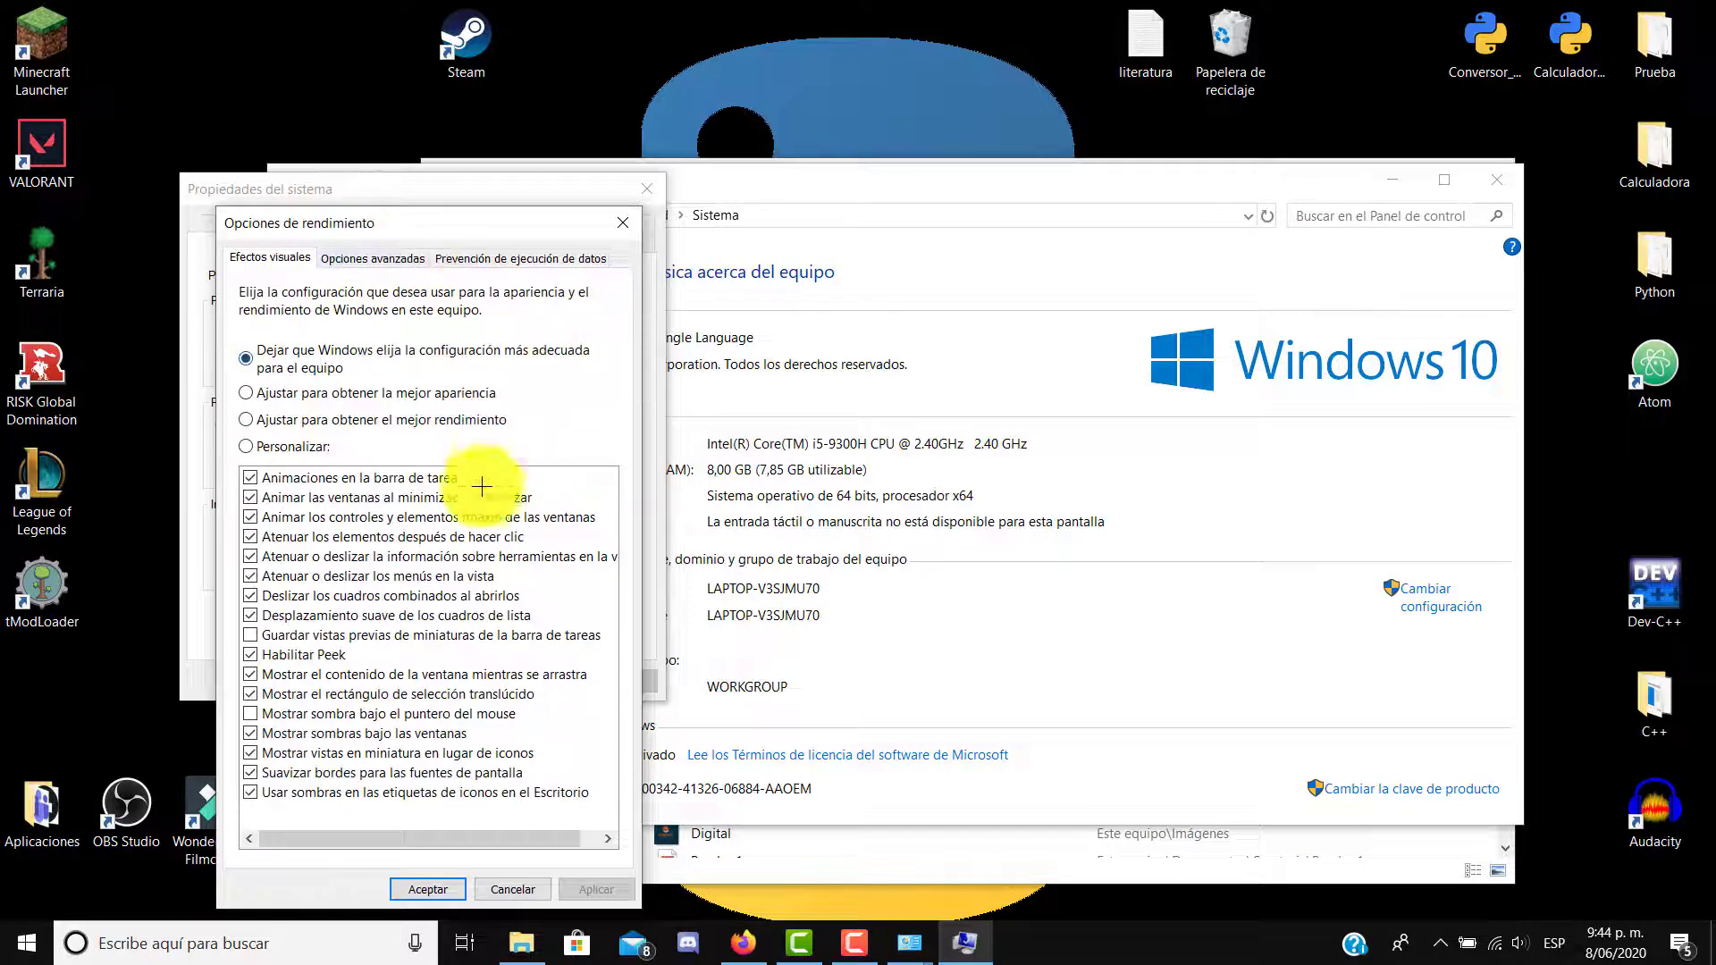
{"action": "left_click", "coordinate": [609, 224]}
{"action": "left_click", "coordinate": [645, 187]}
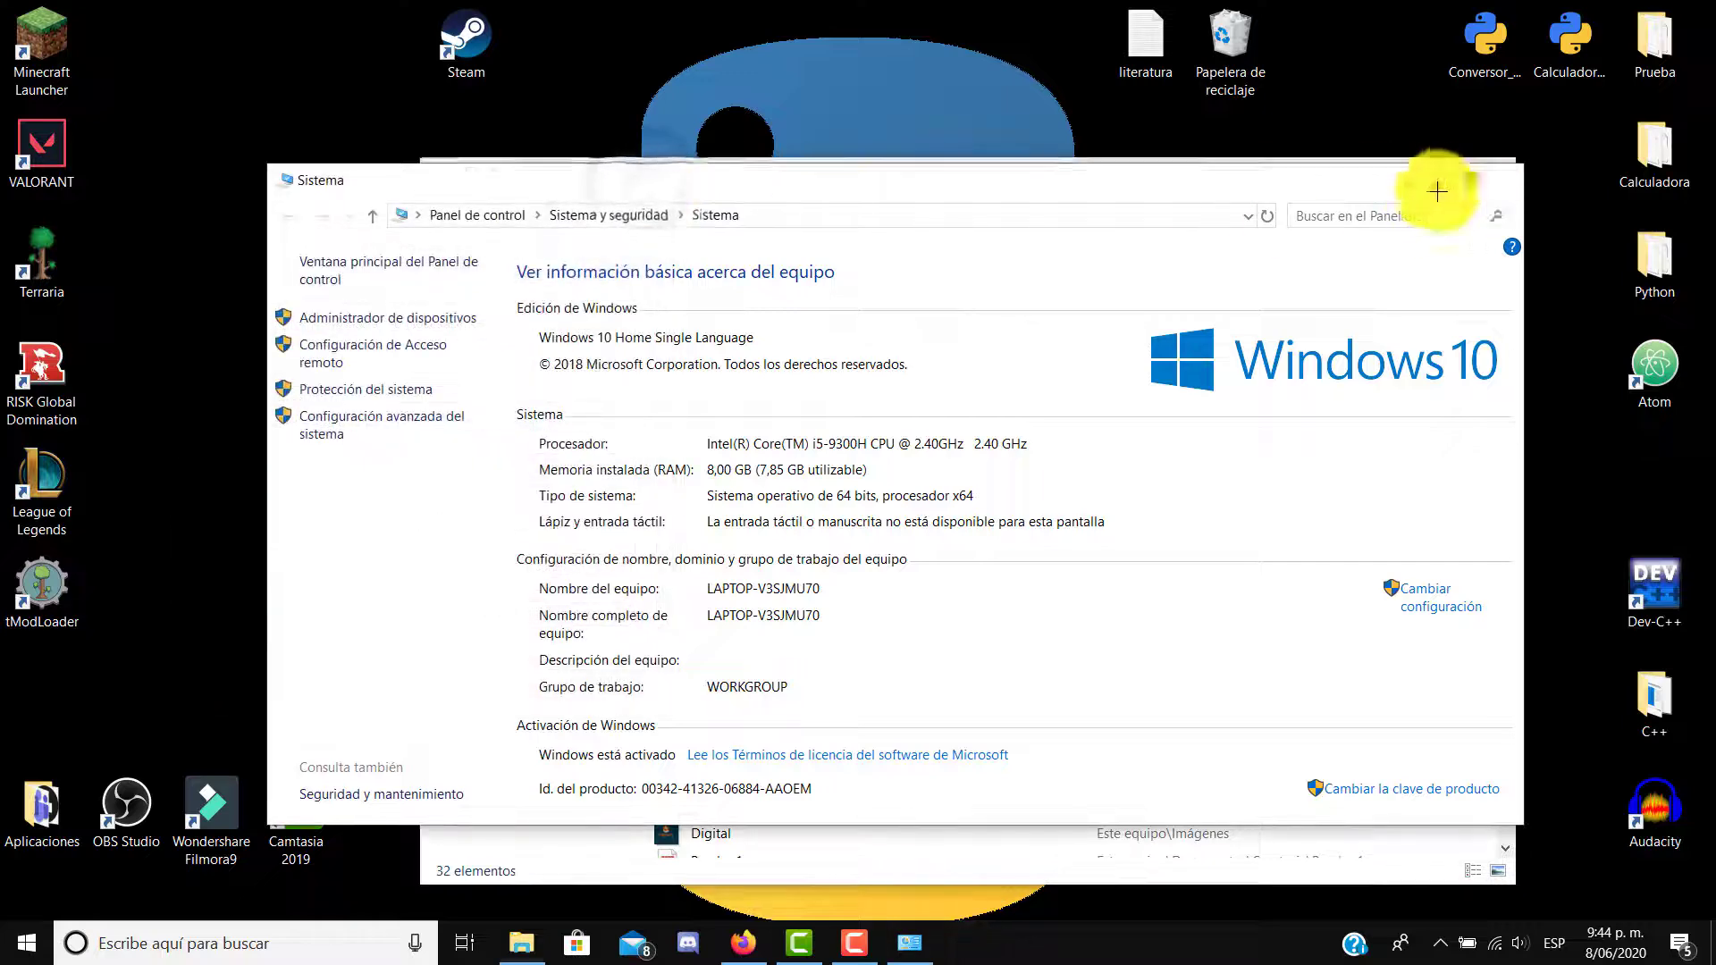
{"action": "left_click", "coordinate": [1496, 179]}
{"action": "left_click", "coordinate": [1487, 174]}
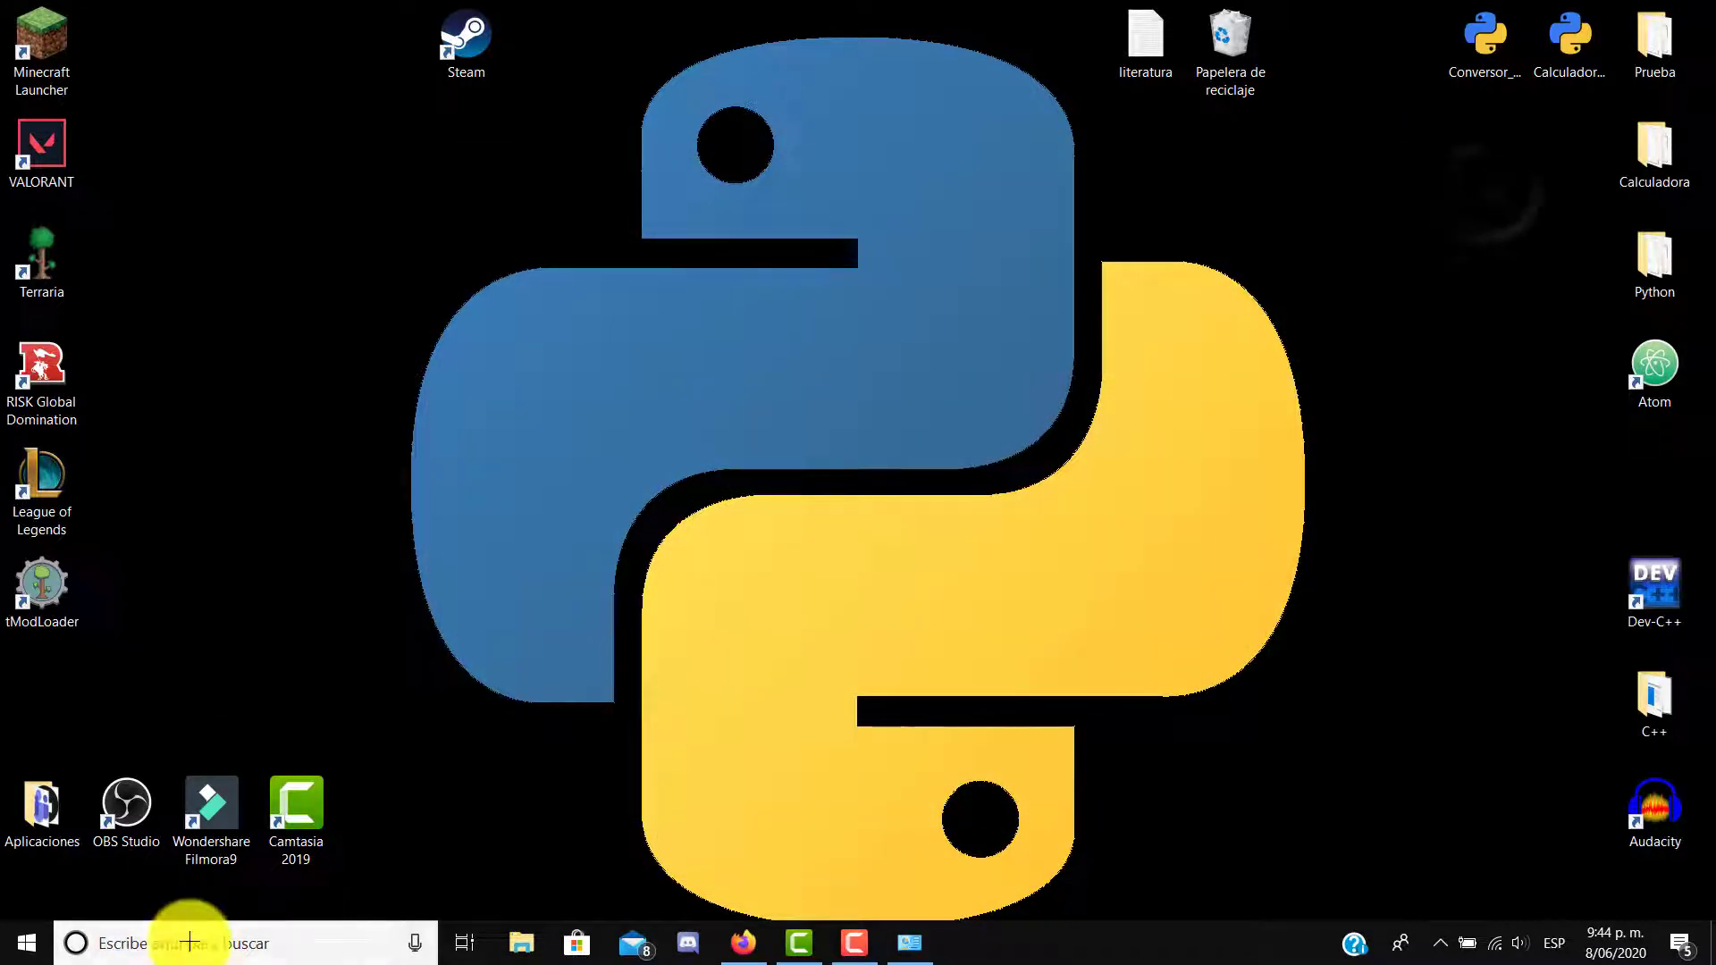
Search Windows for Sysdm.cpl, launch it, and open the Rendimiento configuration under Opciones avanzadas.
{"action": "left_click", "coordinate": [189, 943]}
{"action": "type", "text": "Sys"}
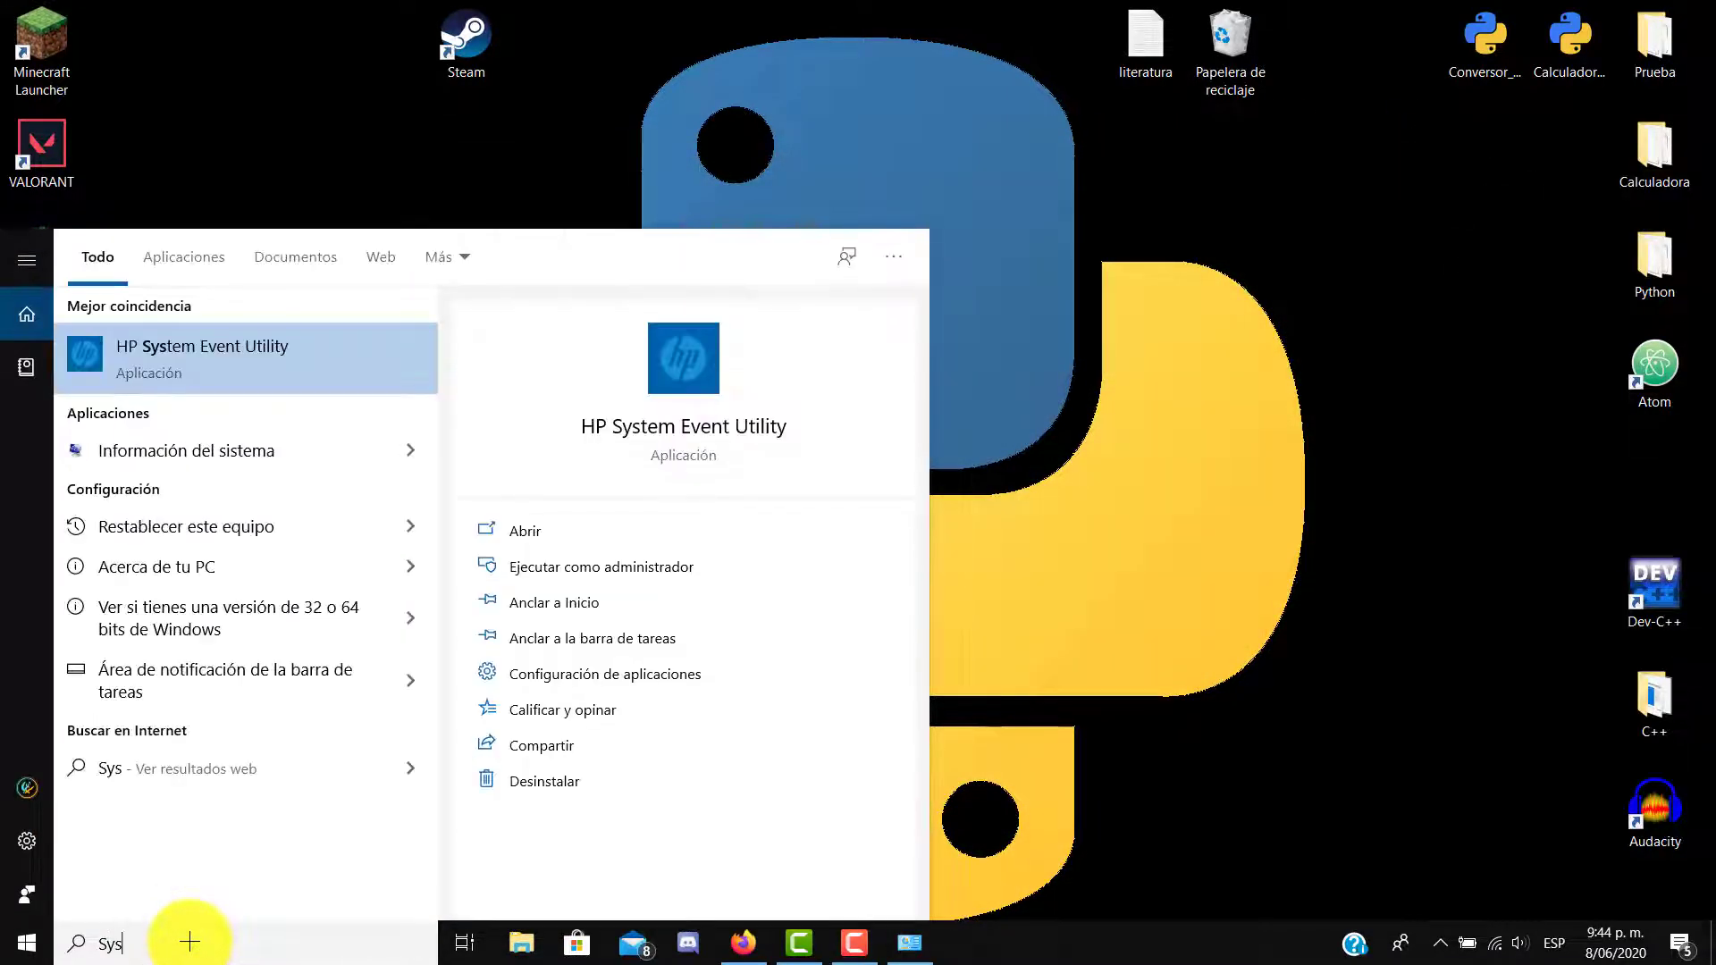
{"action": "type", "text": "dm.cpl"}
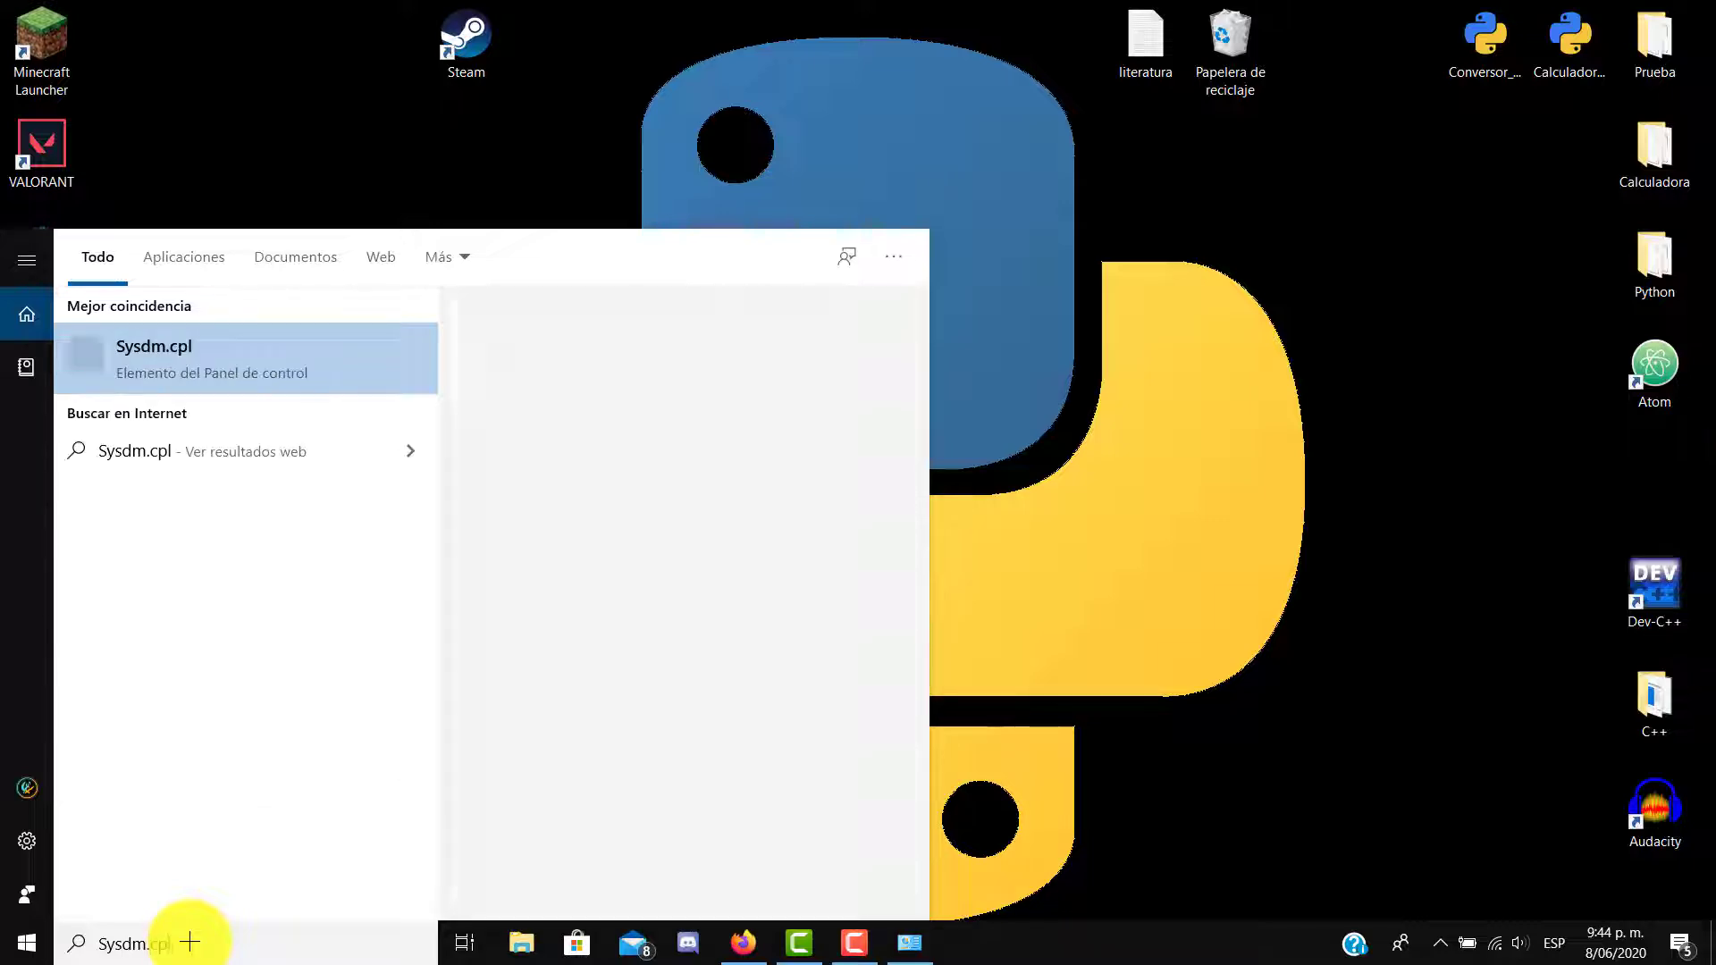
{"action": "key", "text": "Return"}
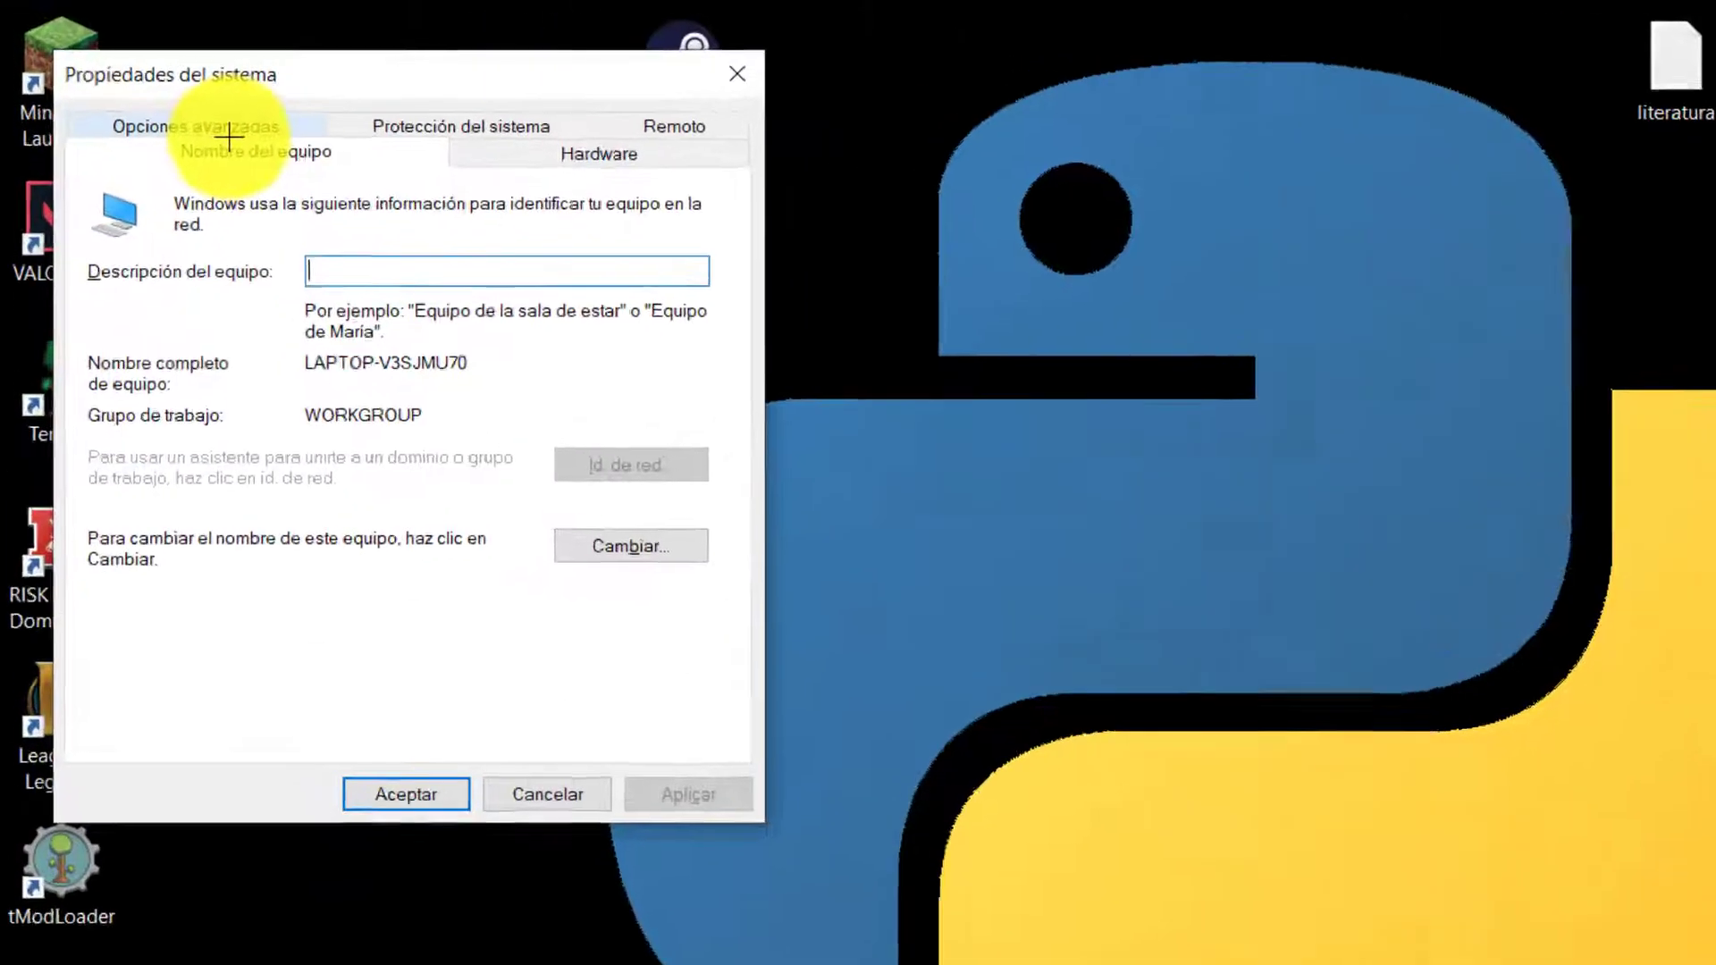
{"action": "left_click", "coordinate": [165, 81]}
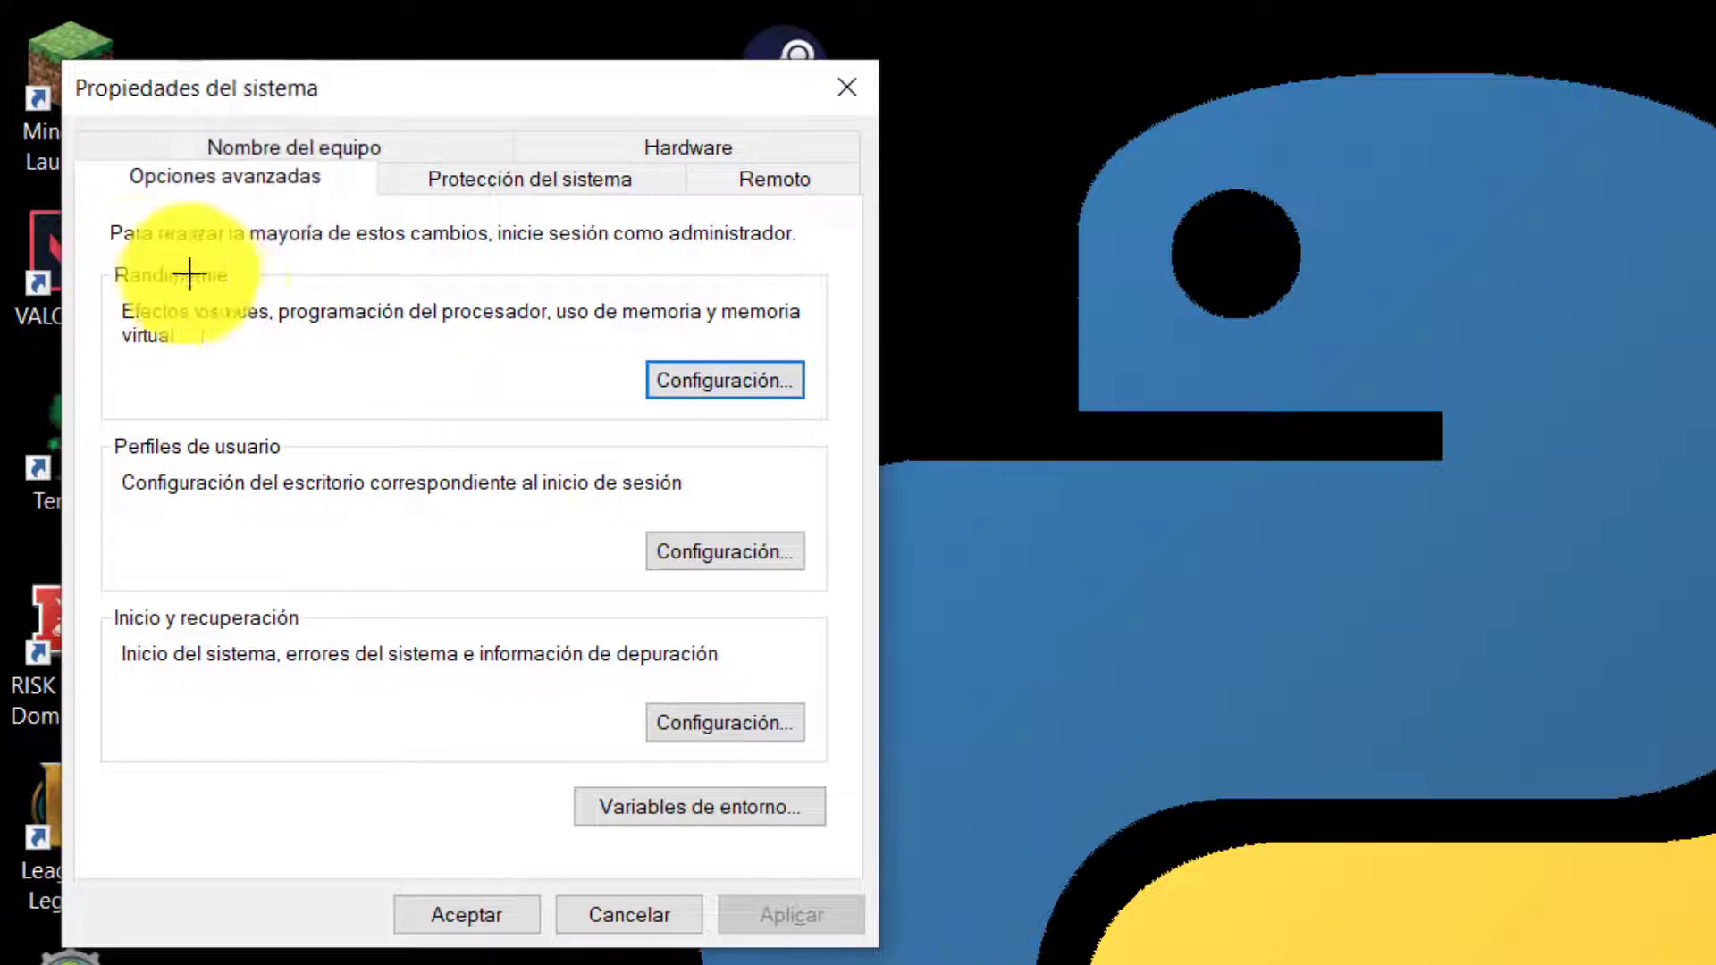
{"action": "left_click", "coordinate": [701, 367]}
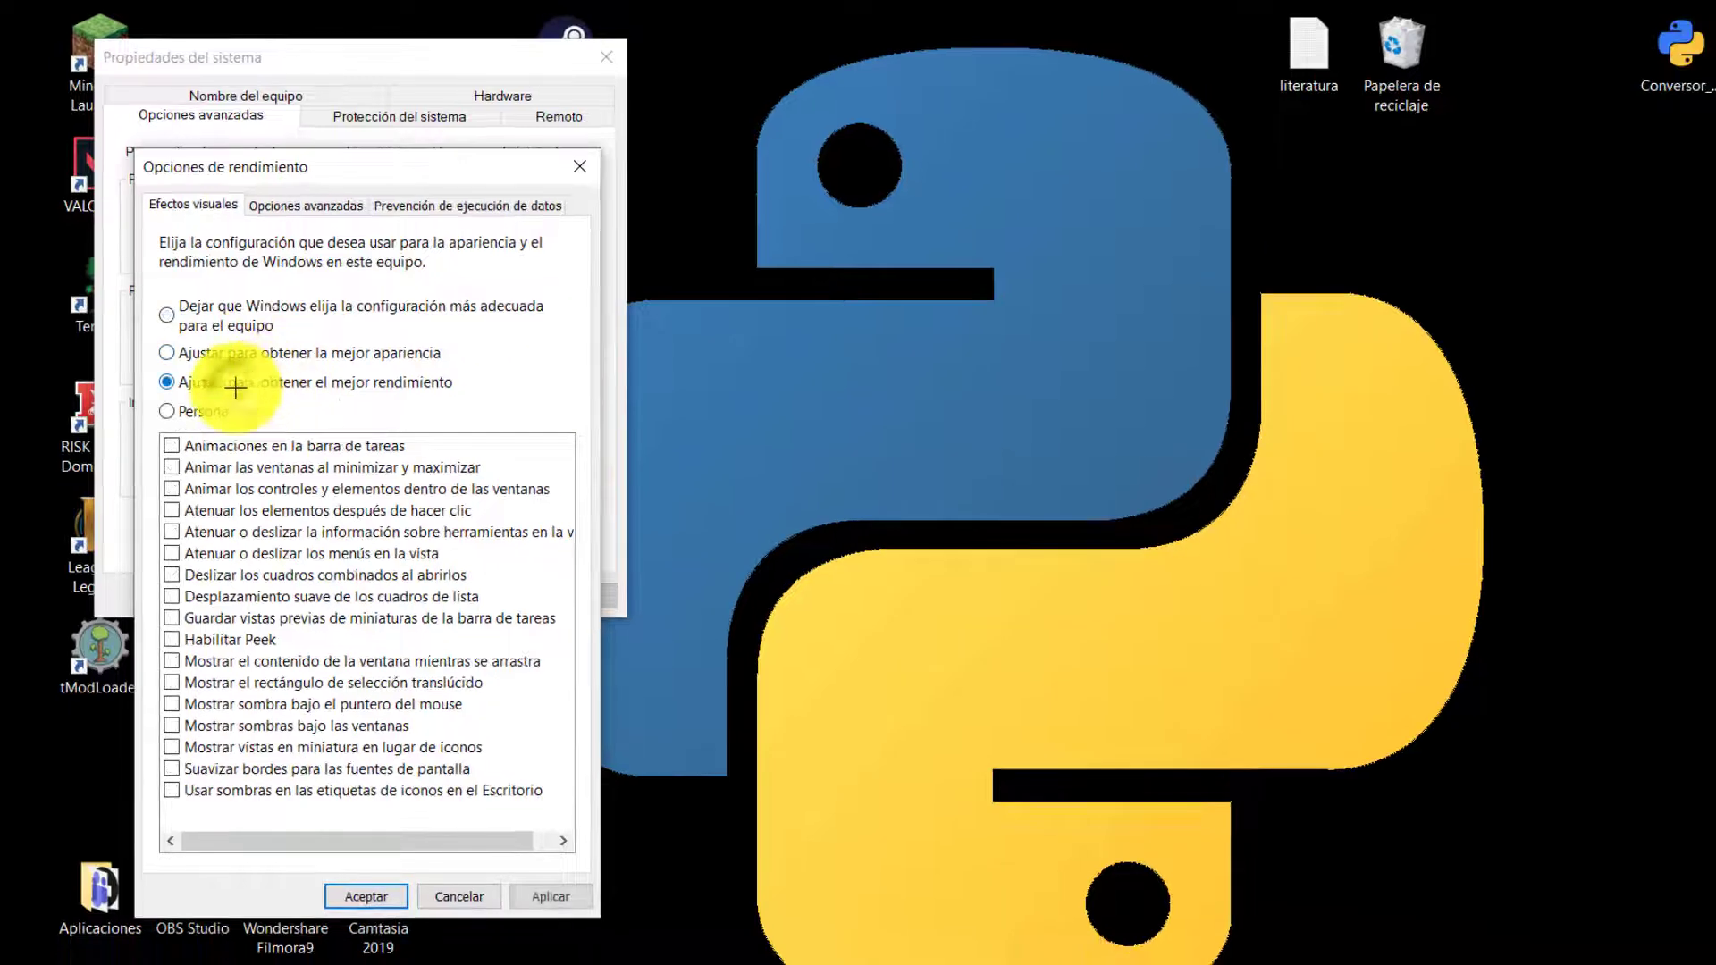
Set the visual effects to Ajustar para obtener el mejor rendimiento, apply the change and accept it.
{"action": "left_click", "coordinate": [235, 387]}
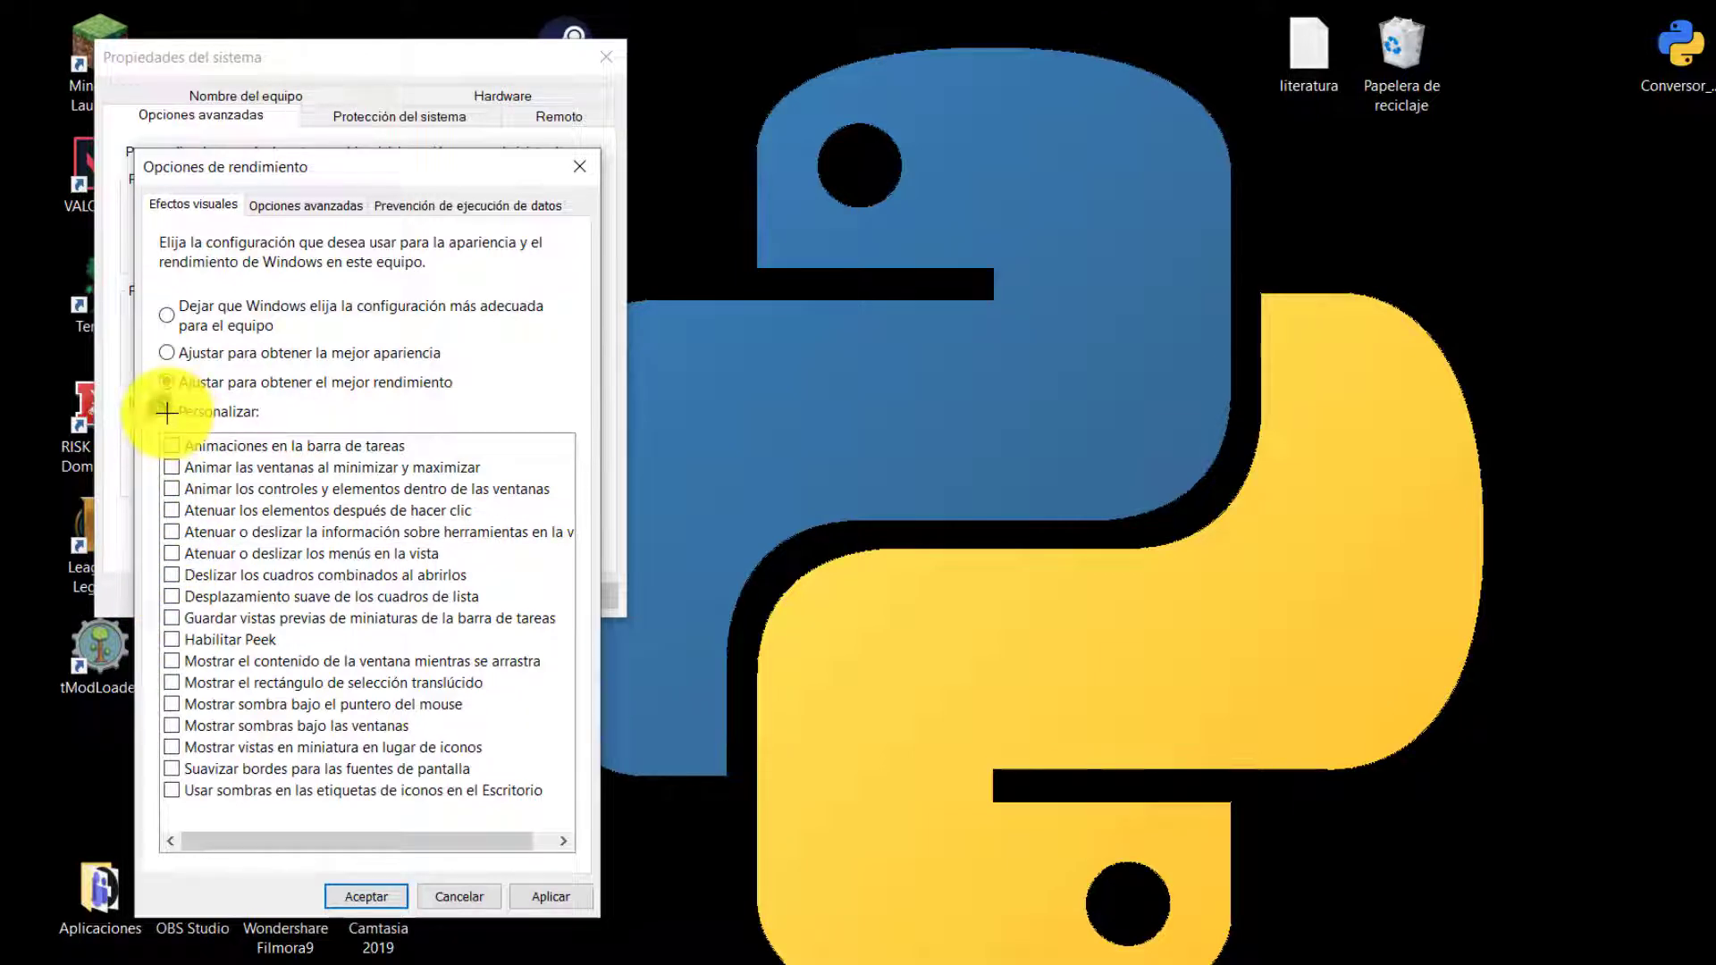
{"action": "left_click", "coordinate": [172, 467]}
{"action": "left_click", "coordinate": [172, 661]}
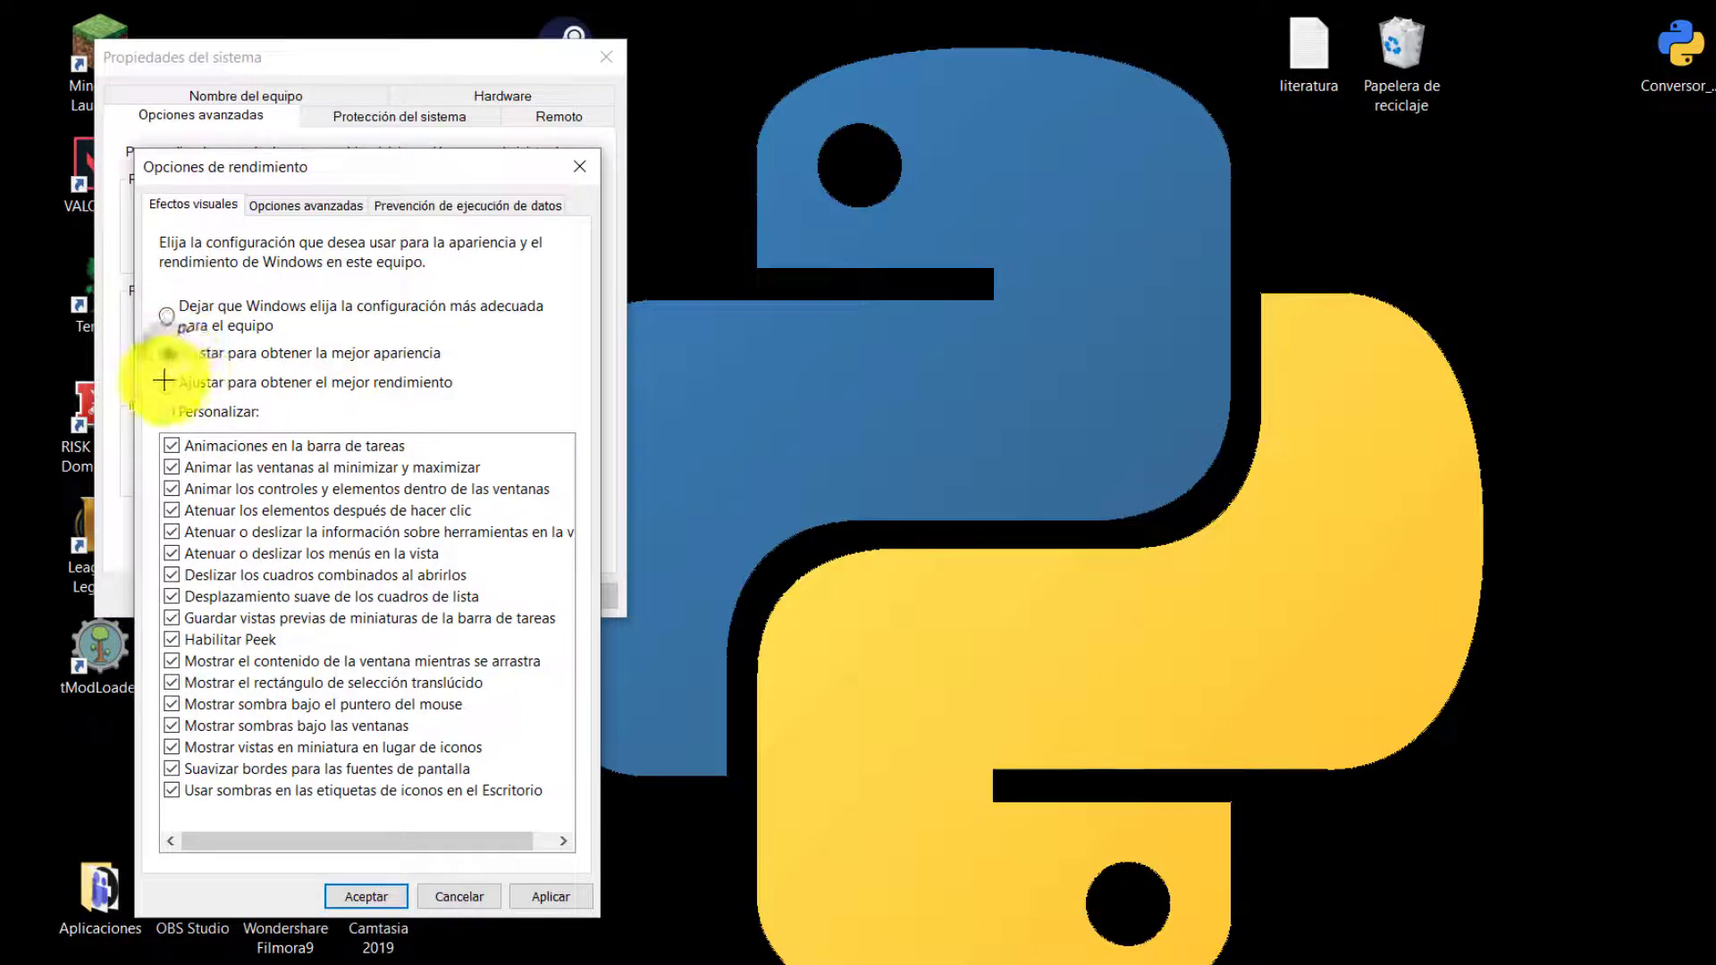
{"action": "left_click", "coordinate": [553, 894]}
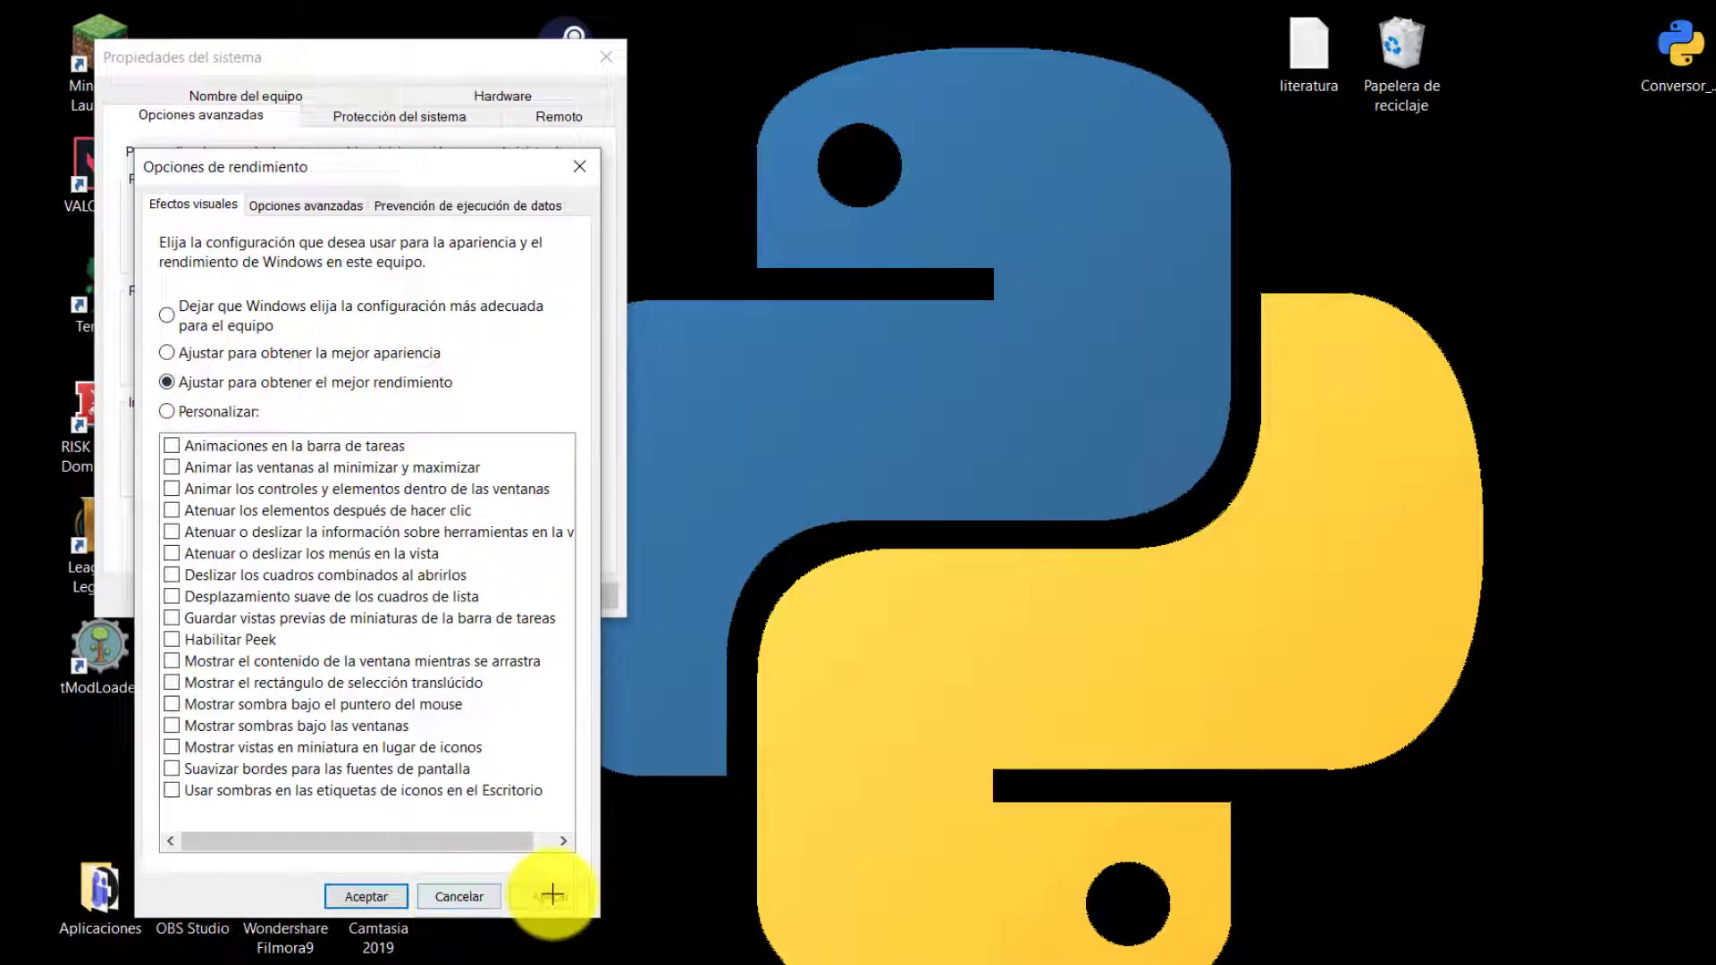
{"action": "left_click", "coordinate": [373, 894]}
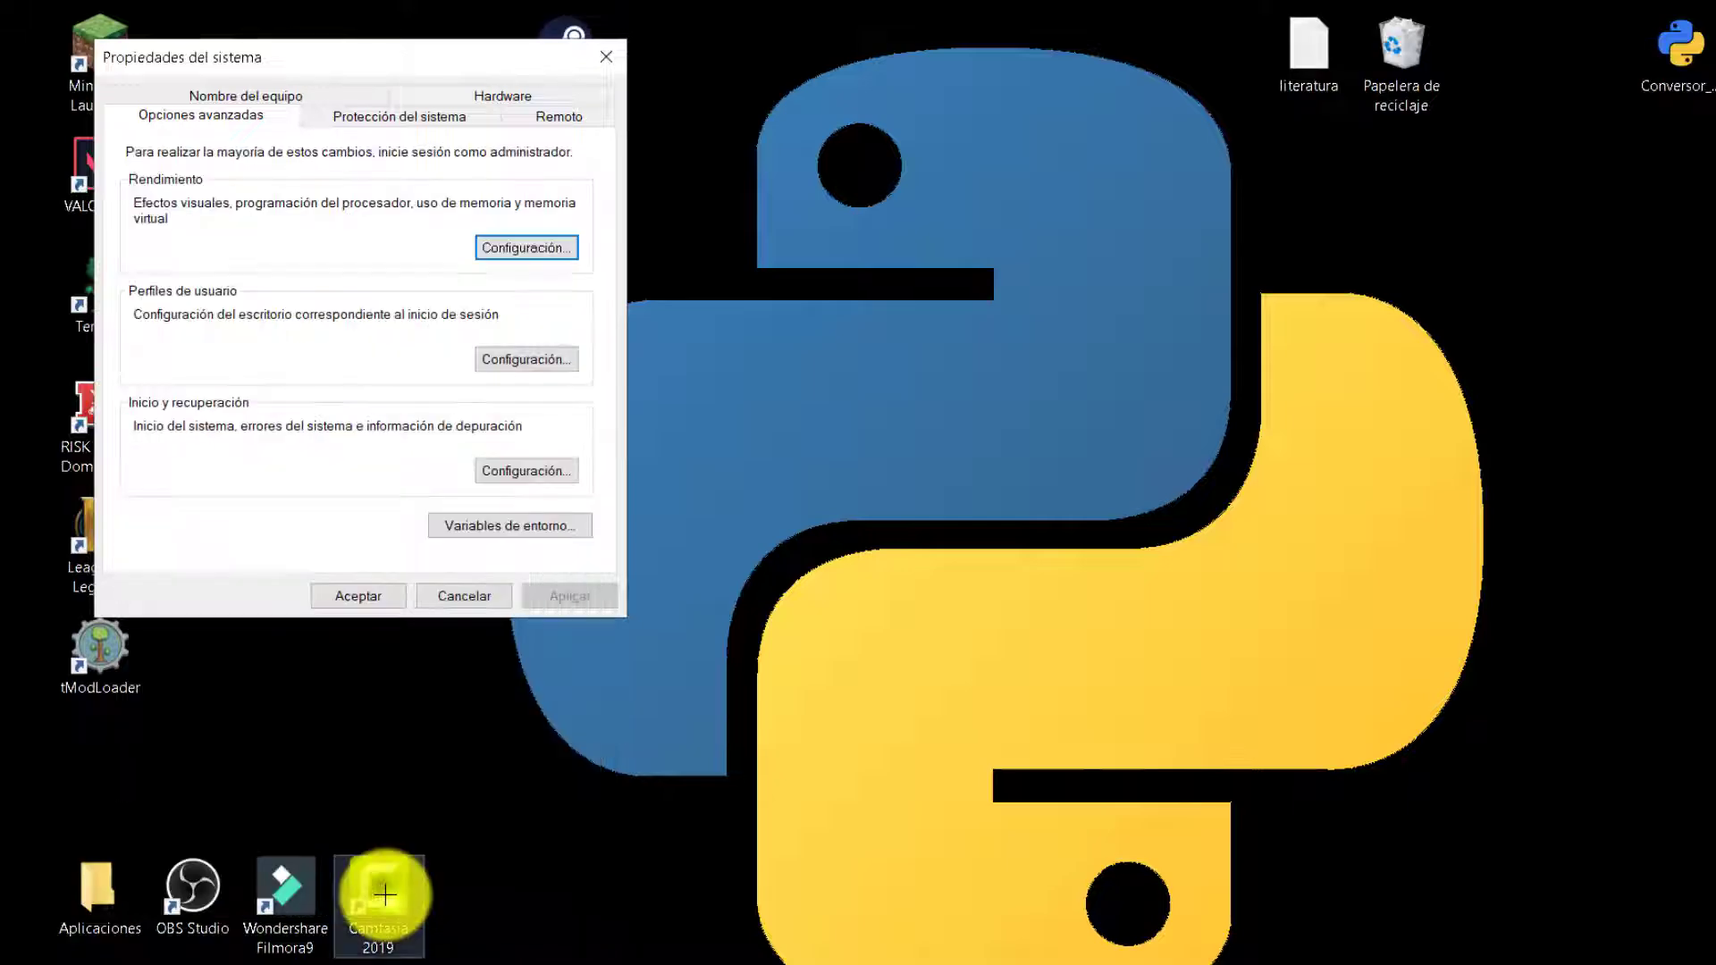
Close the system properties and check the reduced visual effects by moving and minimizing the Panel de control window.
{"action": "left_click", "coordinate": [606, 56]}
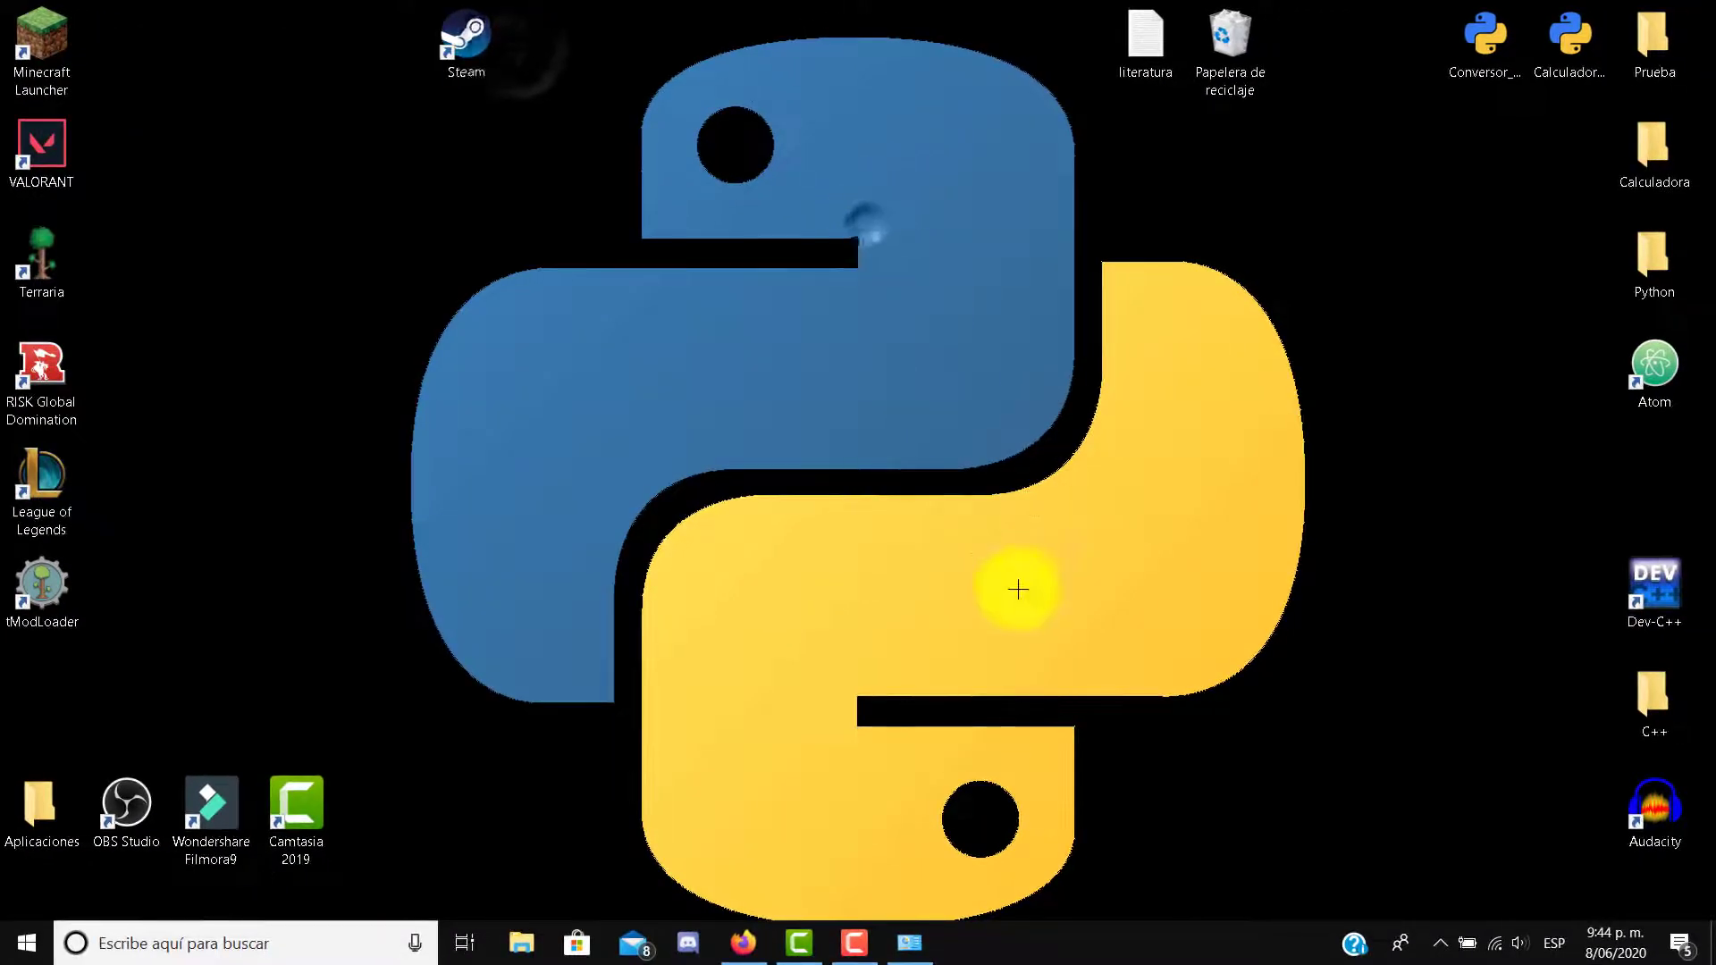
{"action": "left_click_drag", "start_coordinate": [534, 365], "coordinate": [1005, 700]}
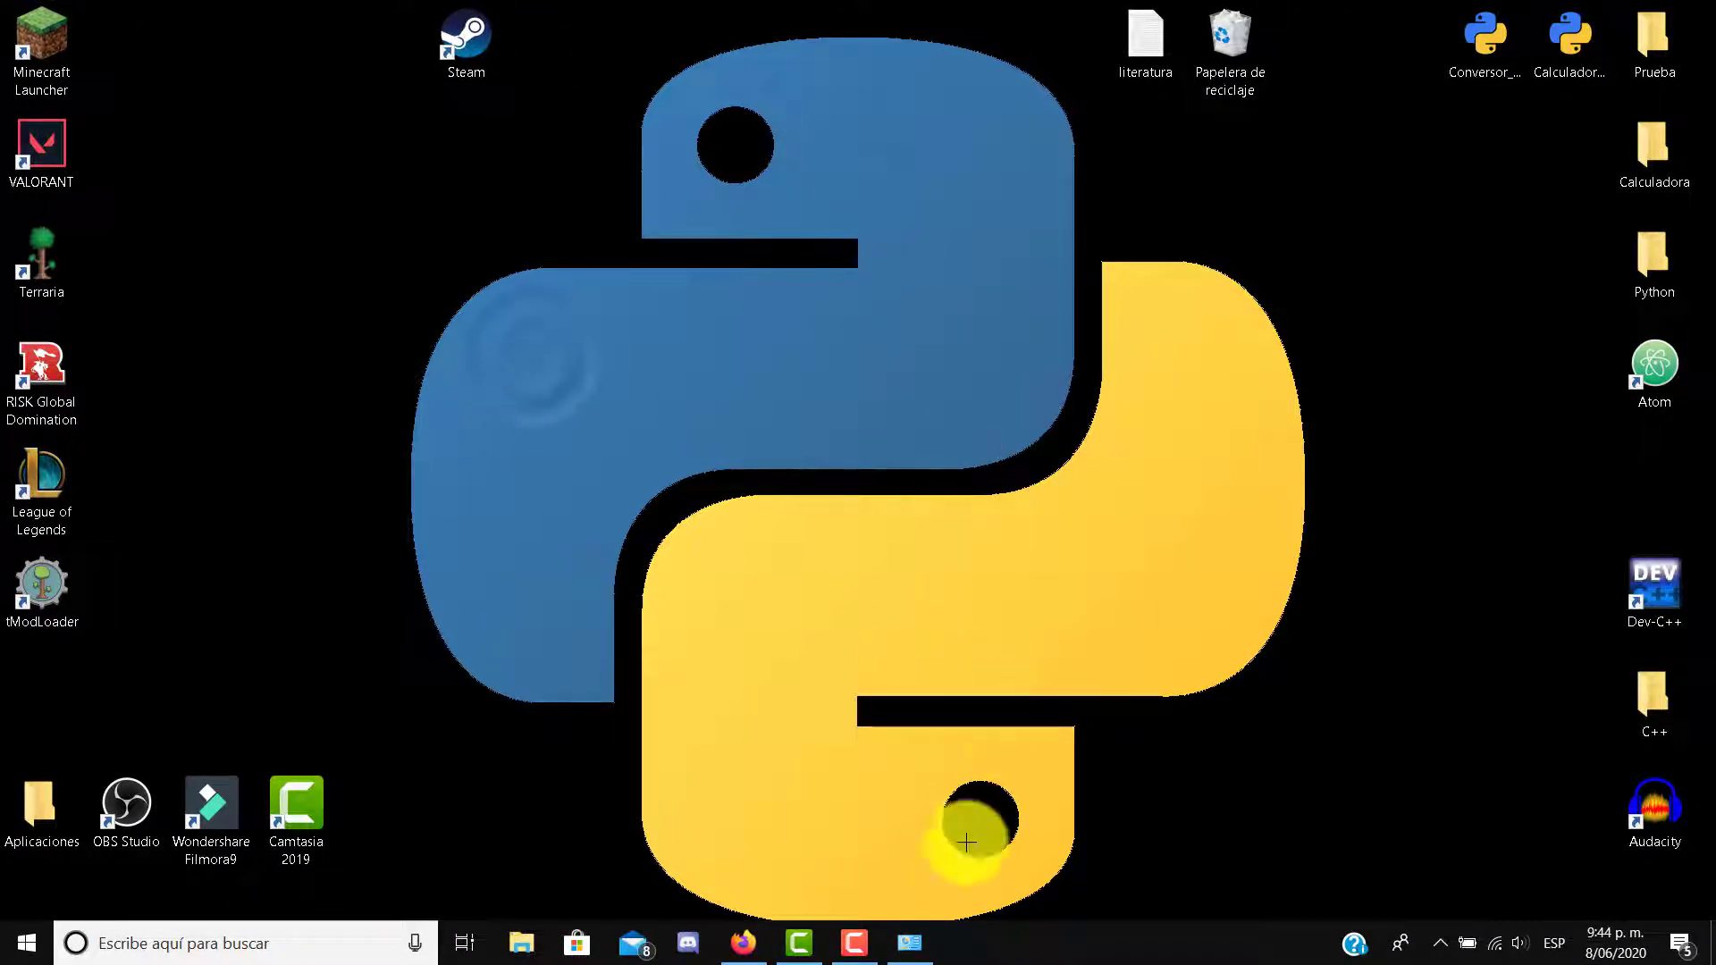
{"action": "left_click", "coordinate": [912, 944]}
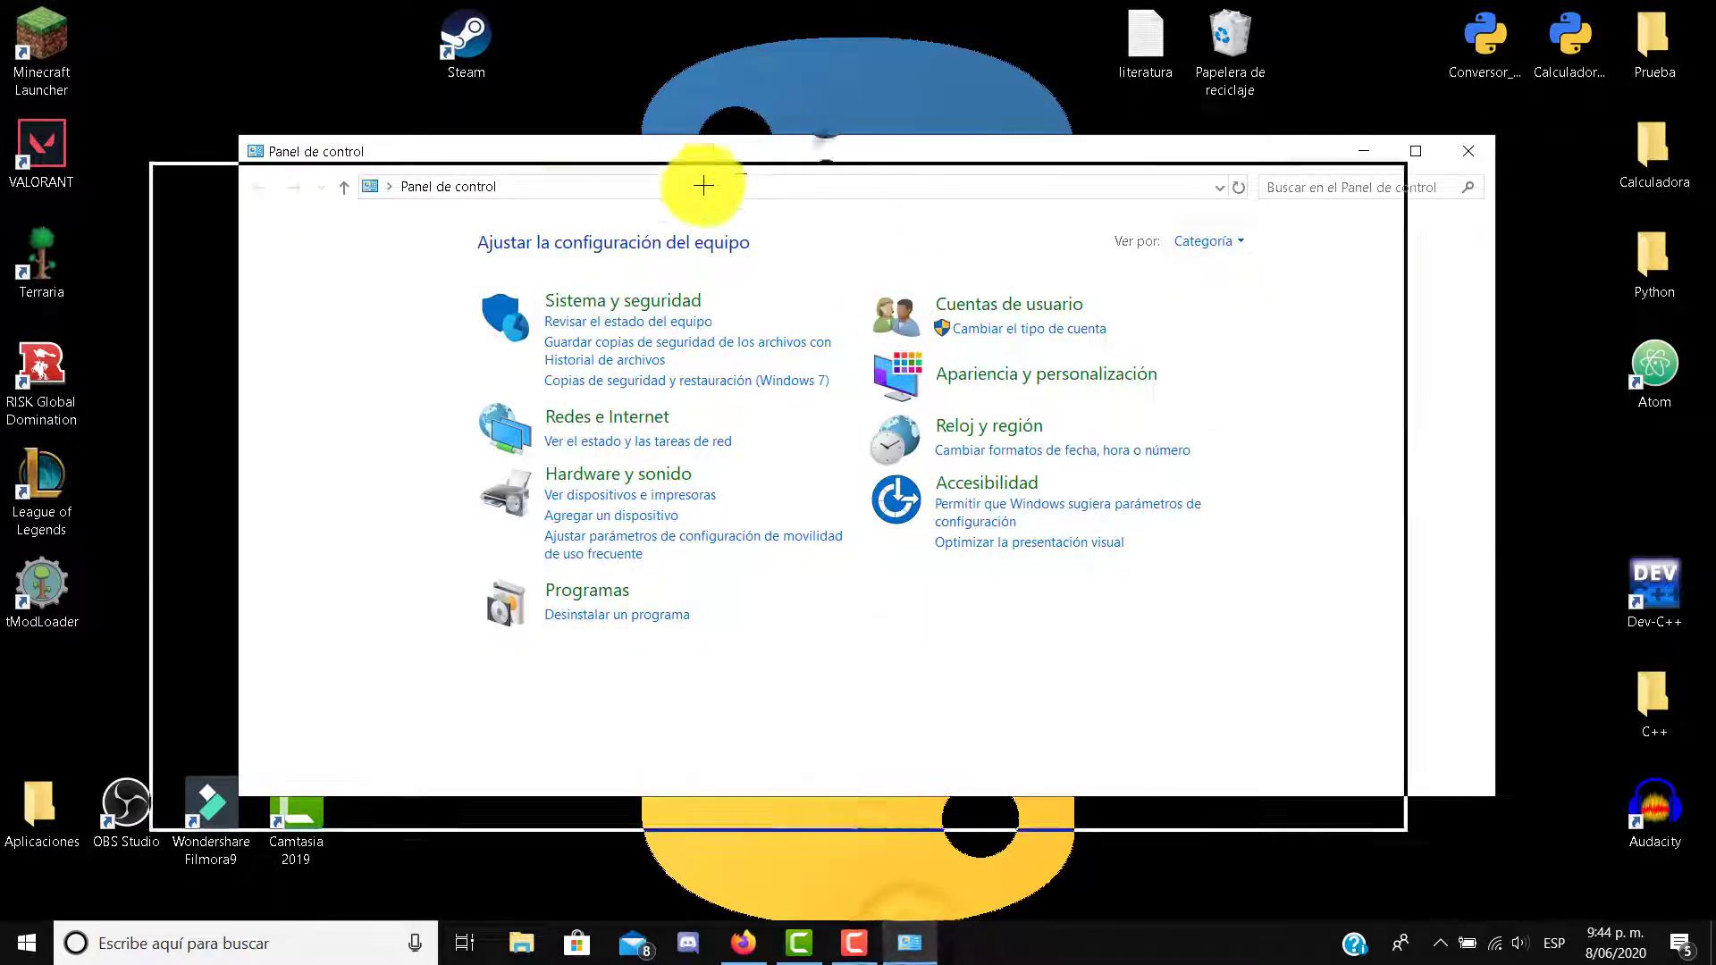
{"action": "left_click", "coordinate": [777, 165]}
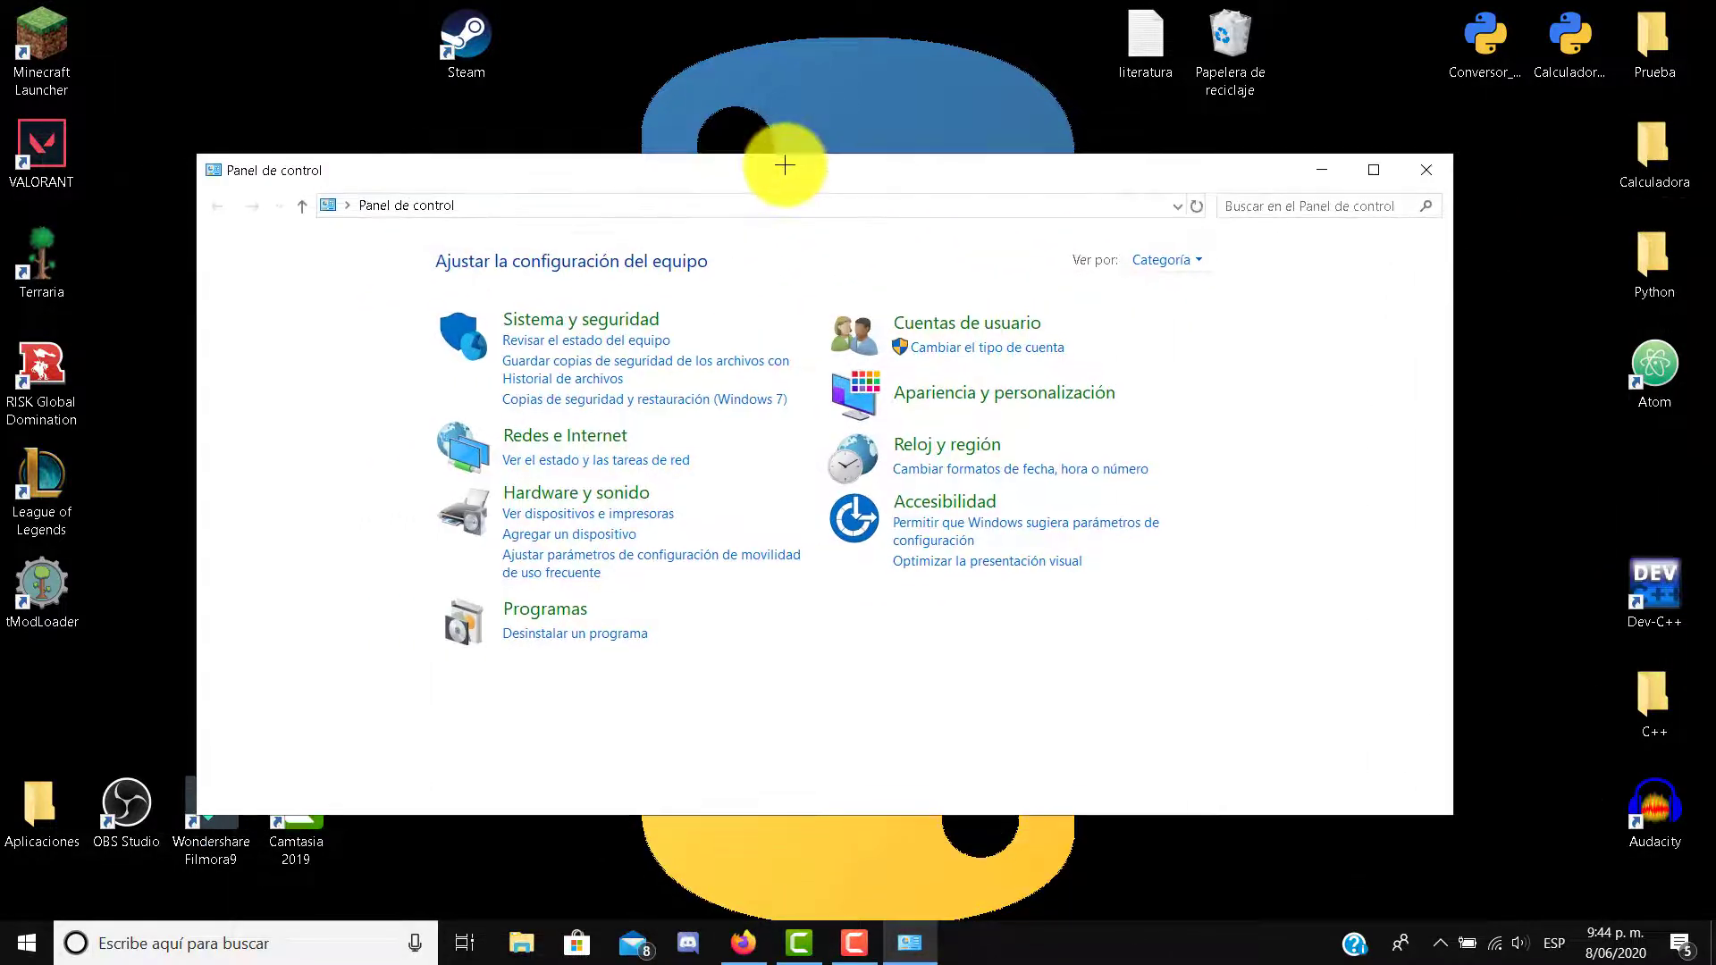
{"action": "left_click", "coordinate": [1304, 169]}
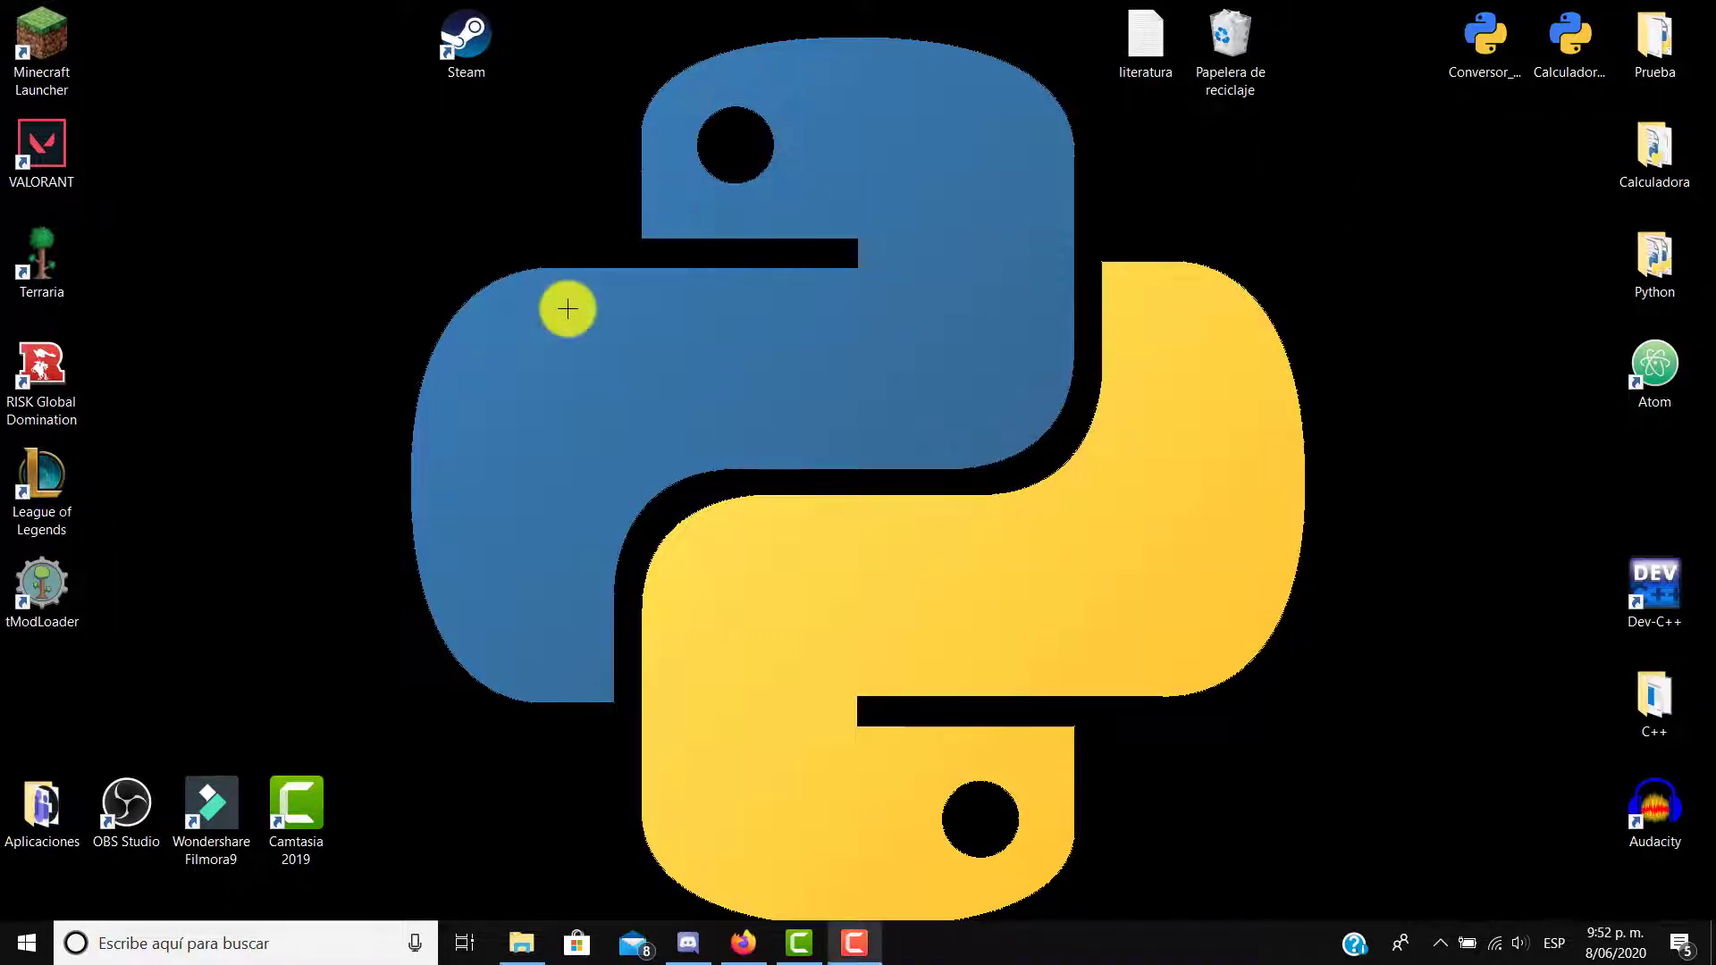
{"action": "left_click_drag", "start_coordinate": [570, 308], "coordinate": [1003, 620]}
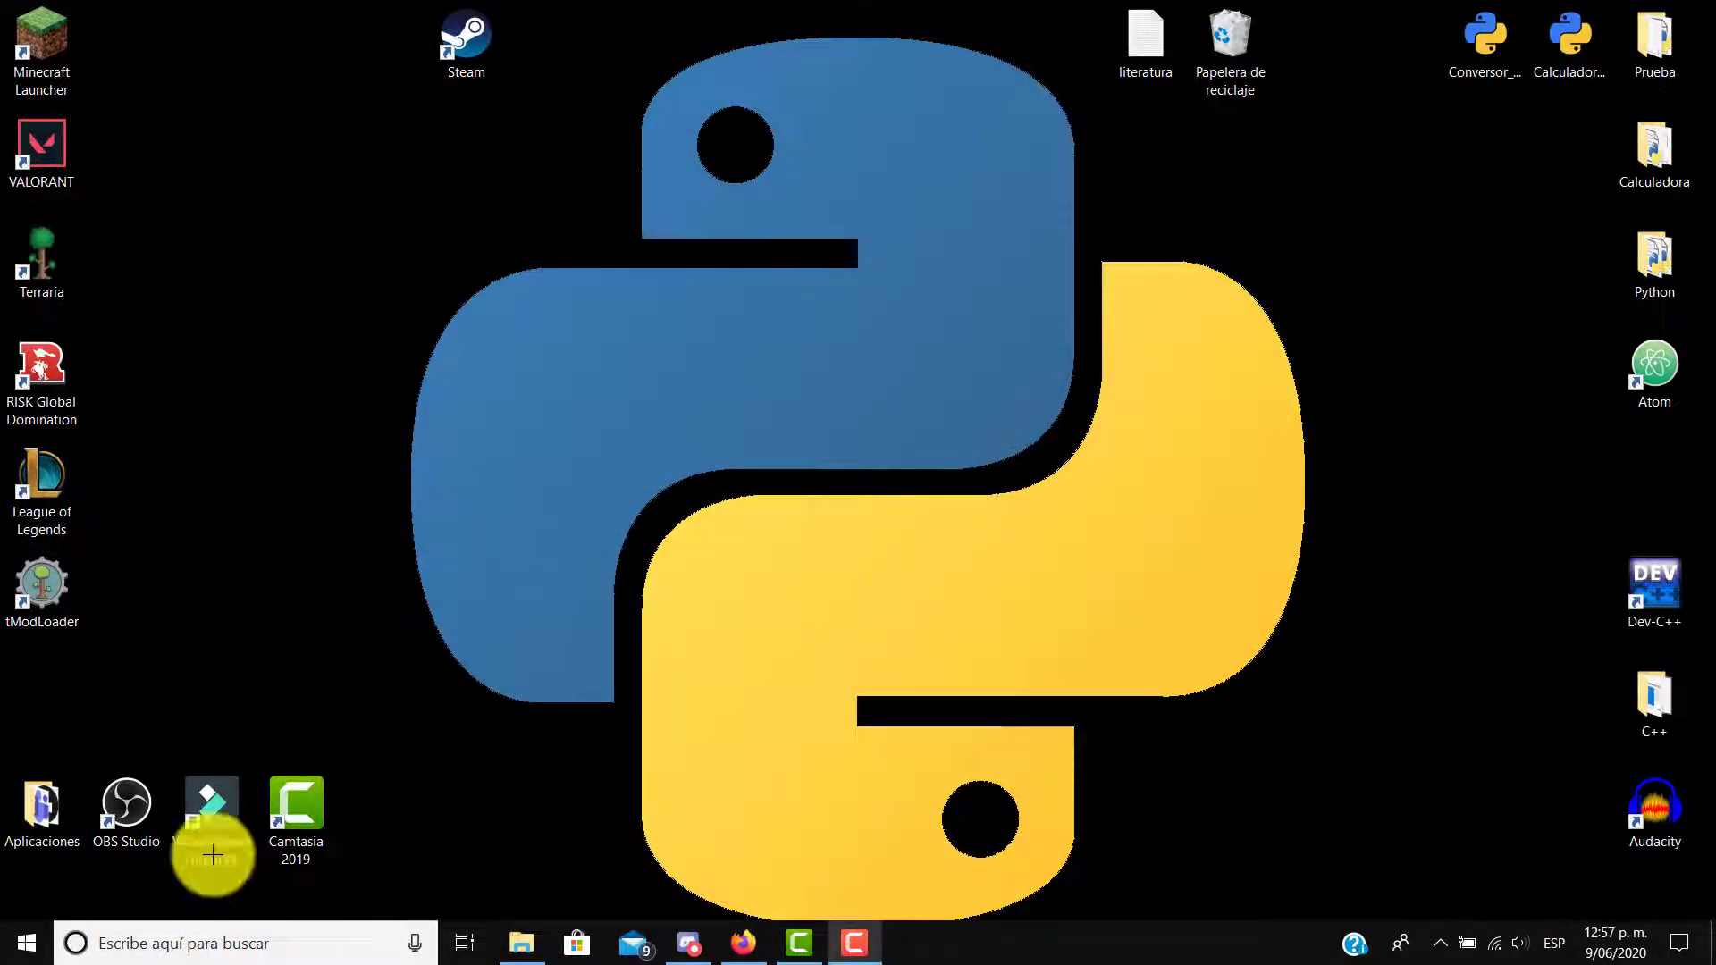
View the optimization status of the Windows (C:) drive through the Herramientas section of its properties, and close the status window.
{"action": "left_click", "coordinate": [523, 941]}
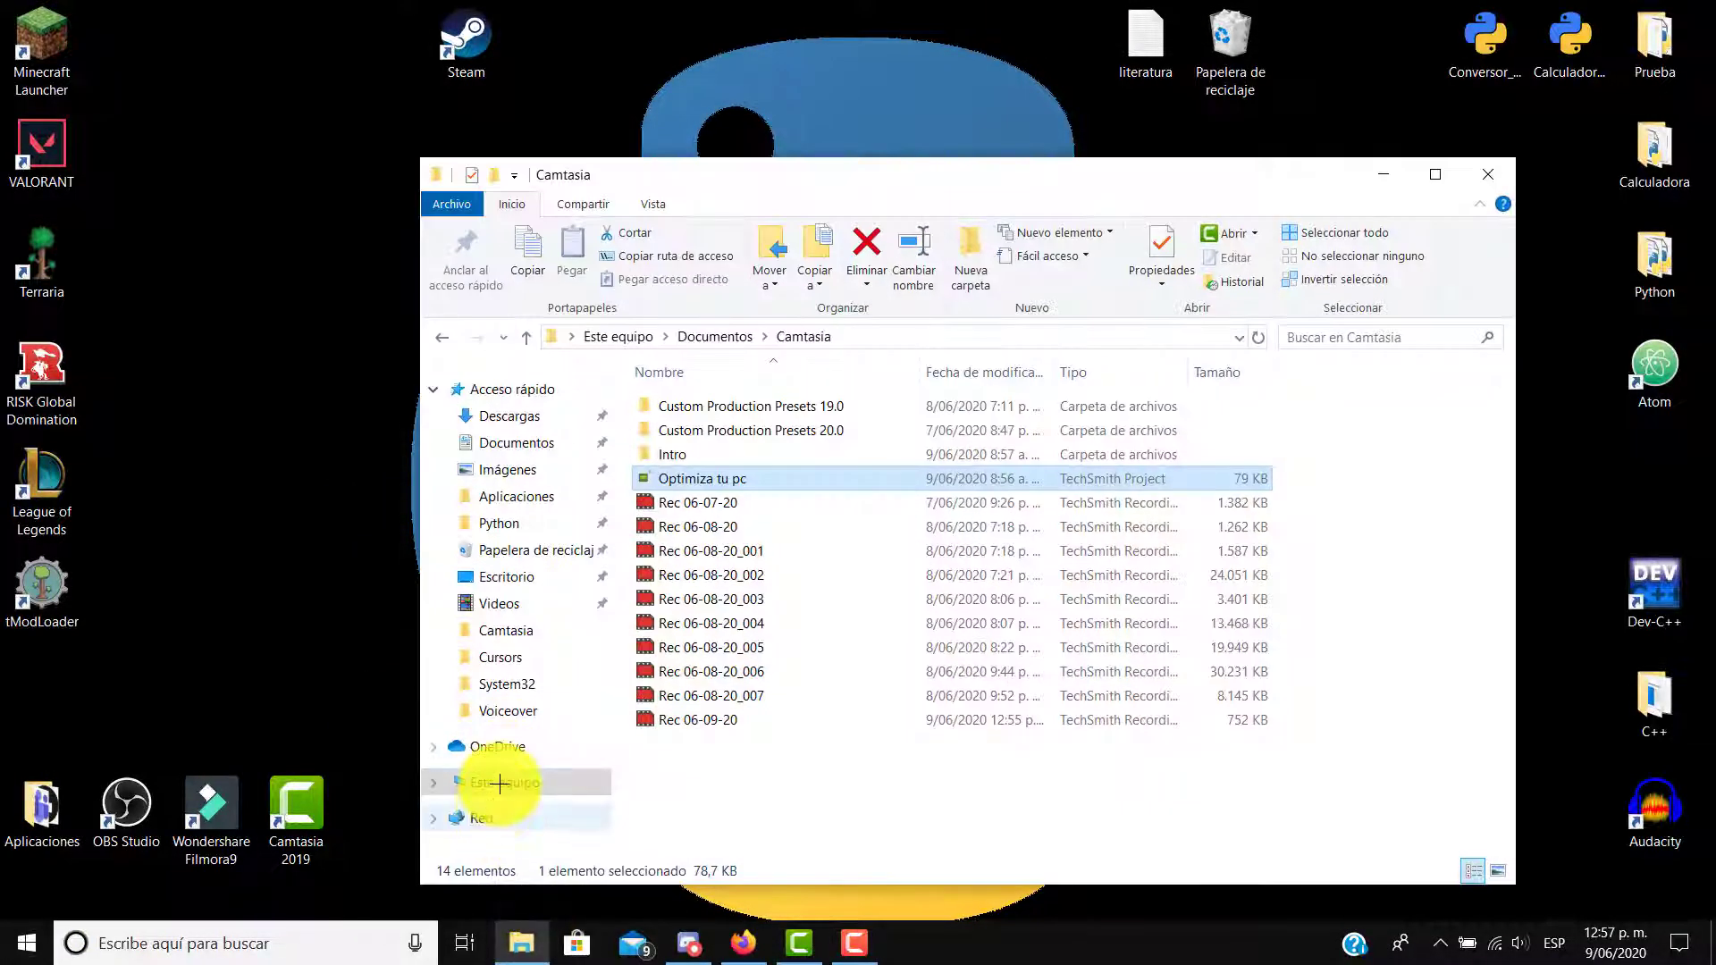
{"action": "left_click", "coordinate": [499, 784]}
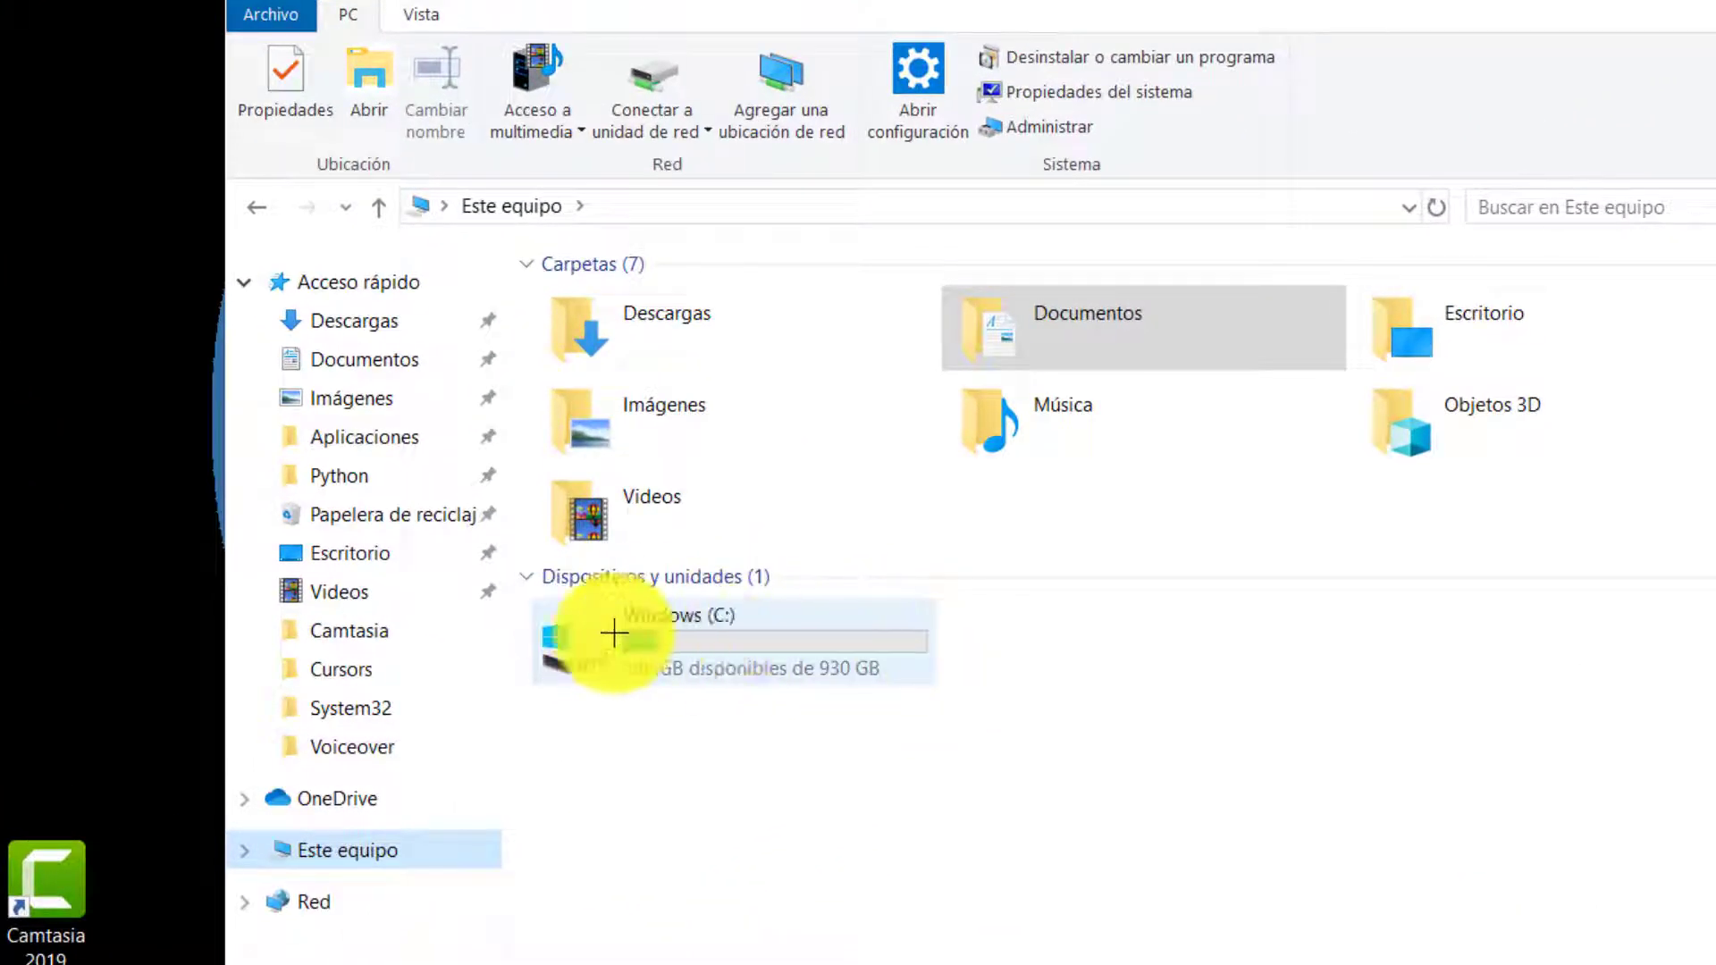
{"action": "left_click", "coordinate": [628, 630]}
{"action": "right_click", "coordinate": [625, 621]}
{"action": "left_click", "coordinate": [765, 616]}
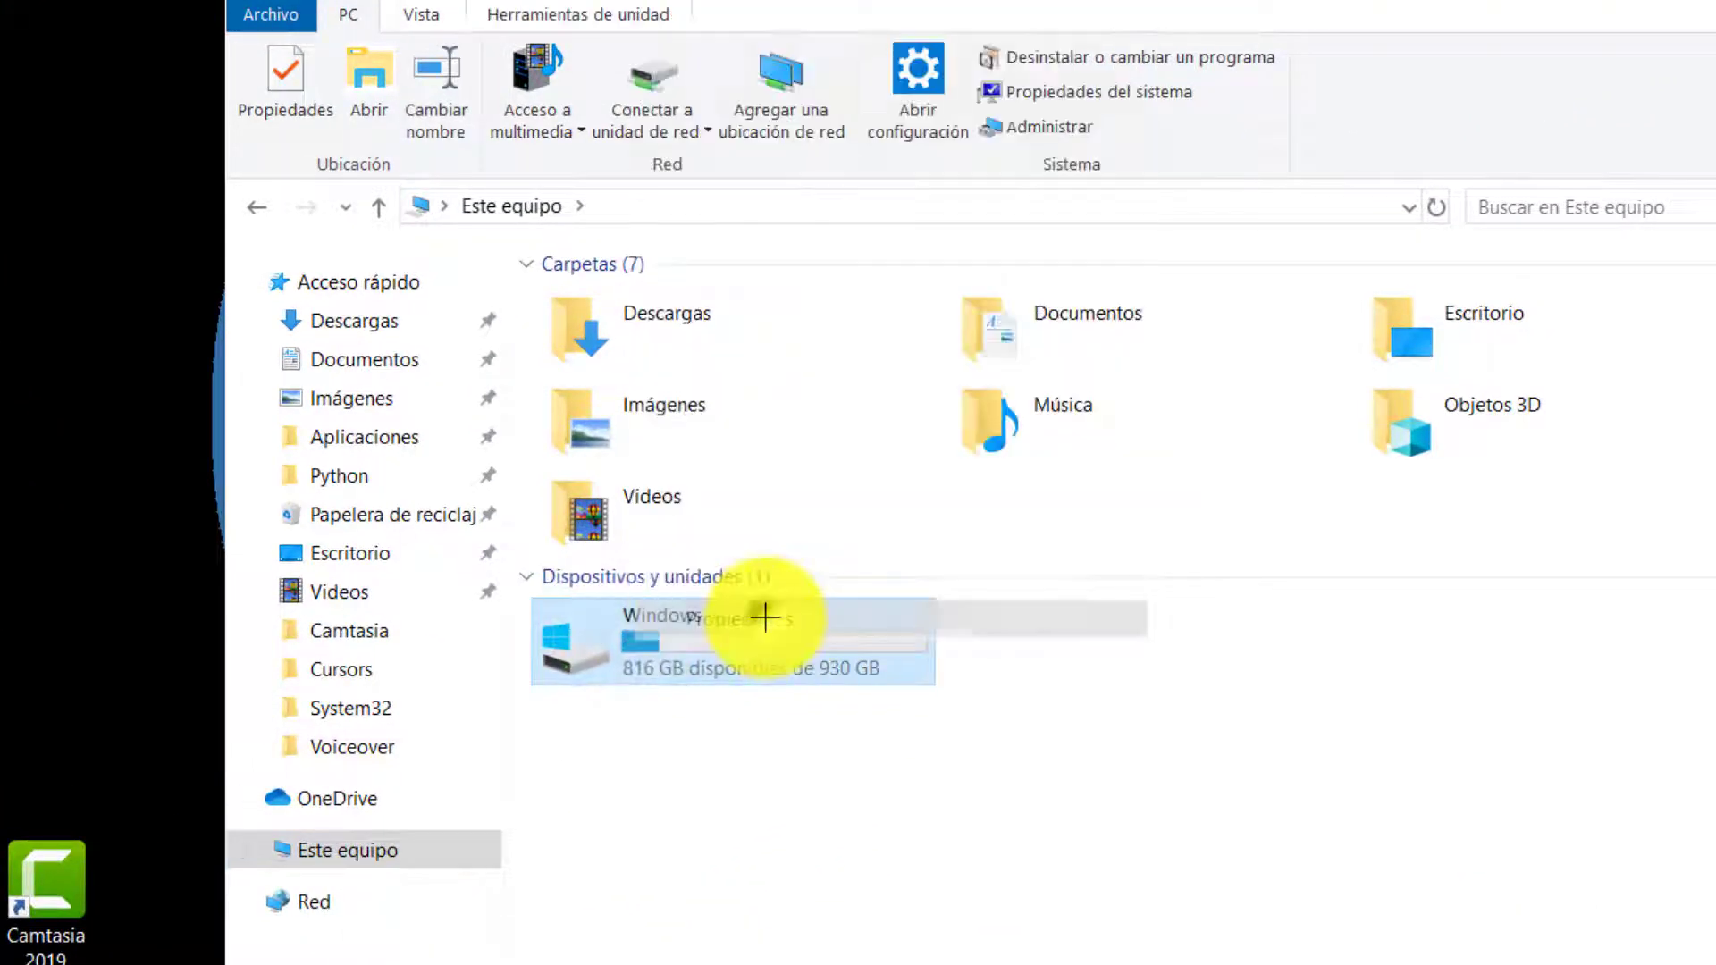
{"action": "left_click", "coordinate": [972, 351]}
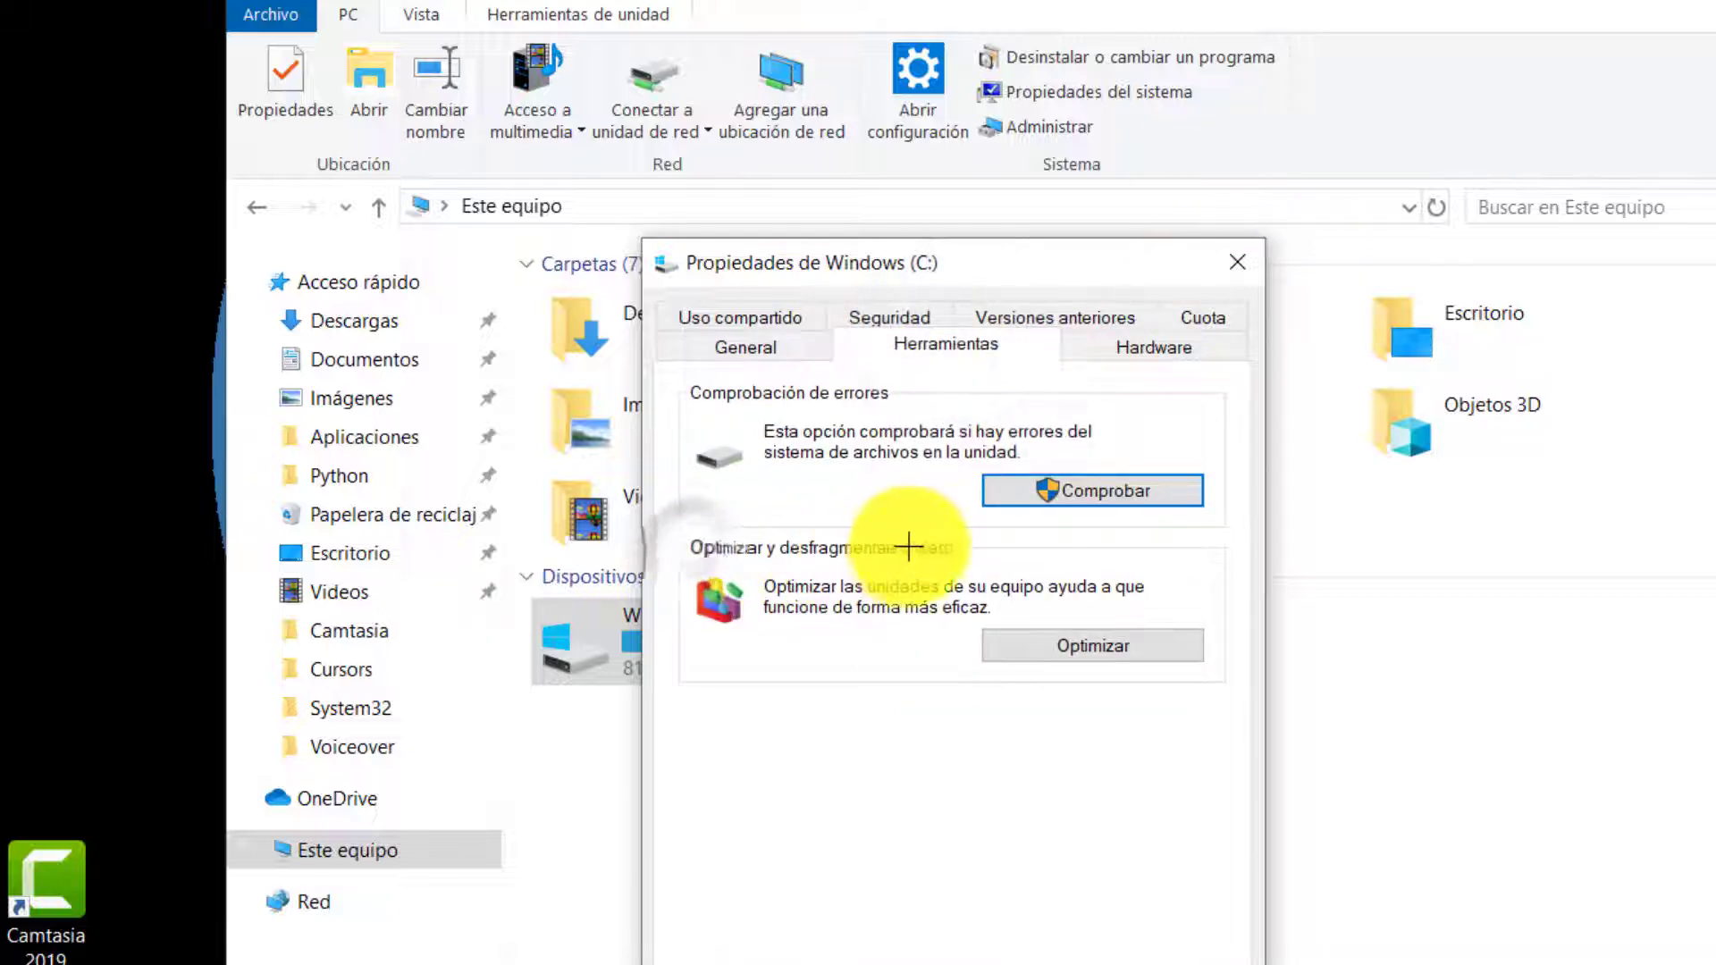
{"action": "left_click", "coordinate": [1098, 641]}
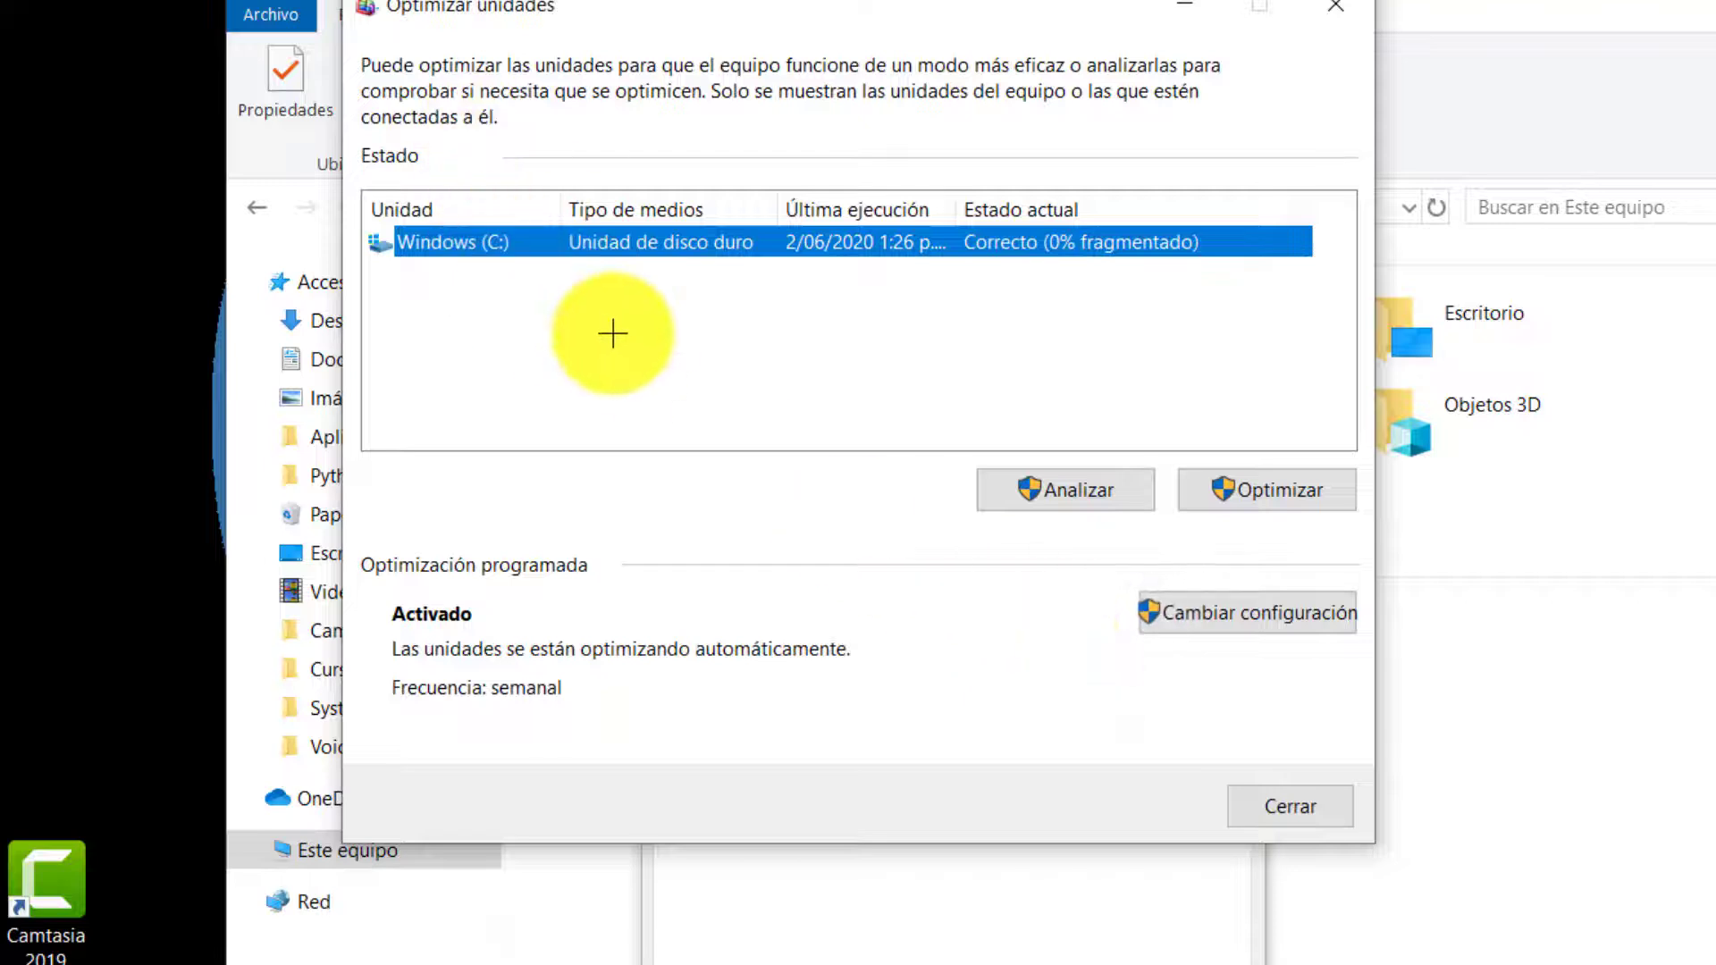
{"action": "left_click", "coordinate": [786, 240]}
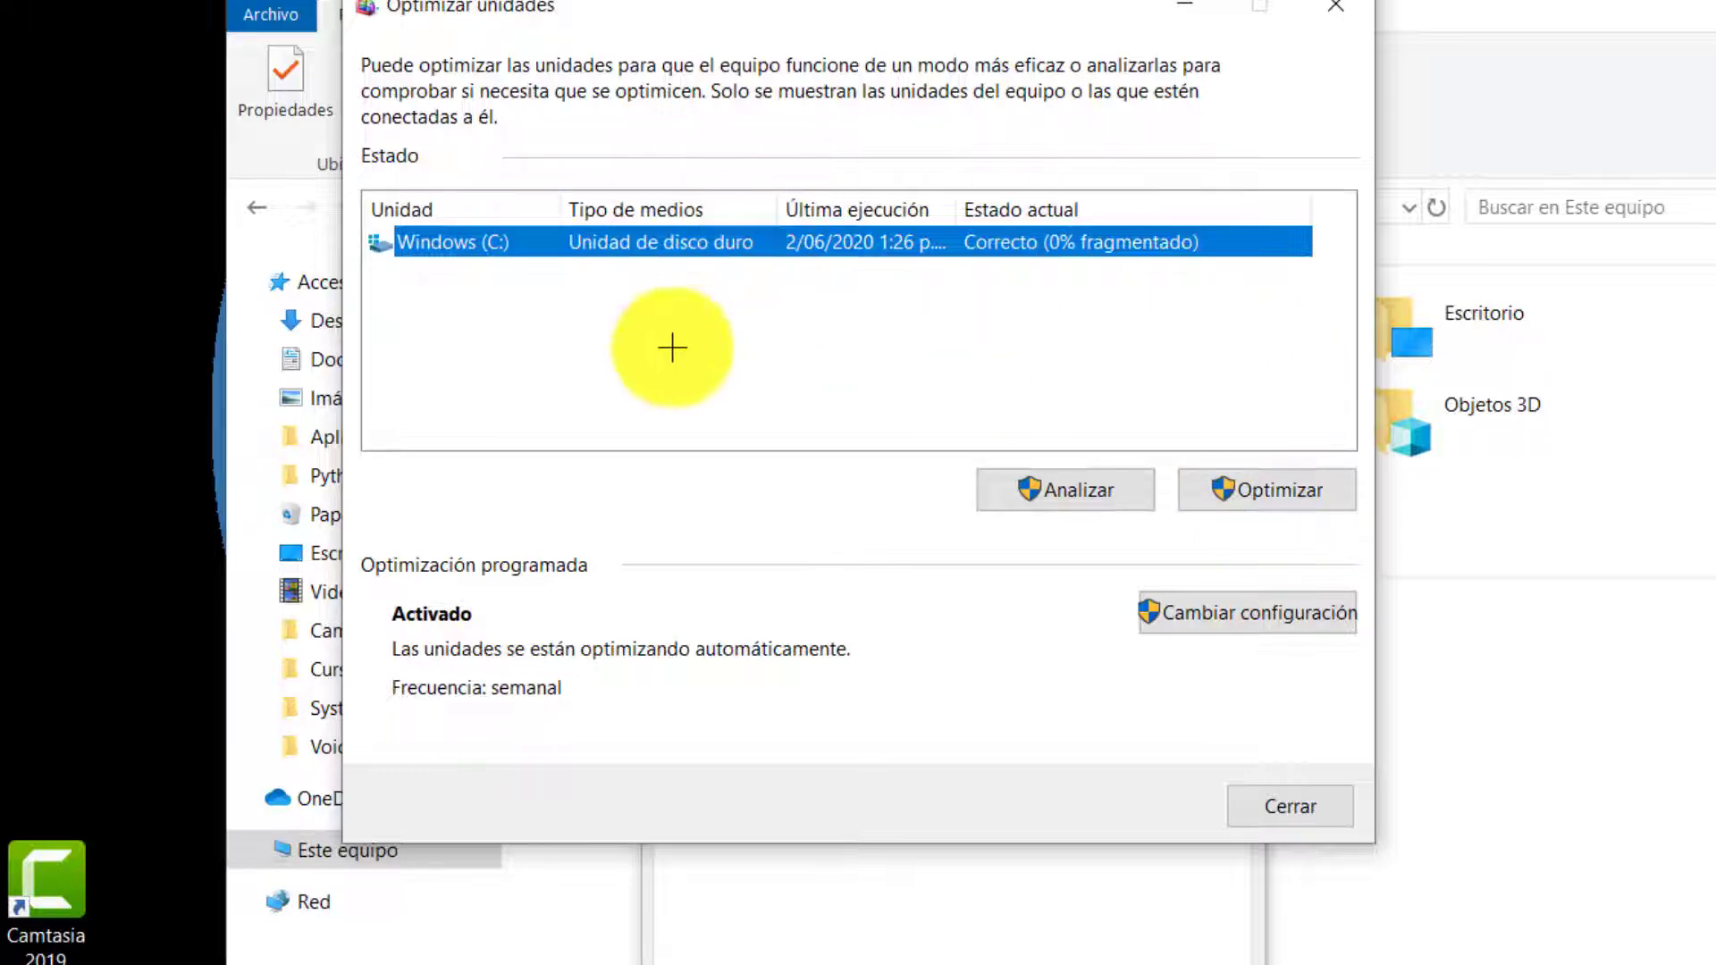
{"action": "left_click", "coordinate": [1336, 809]}
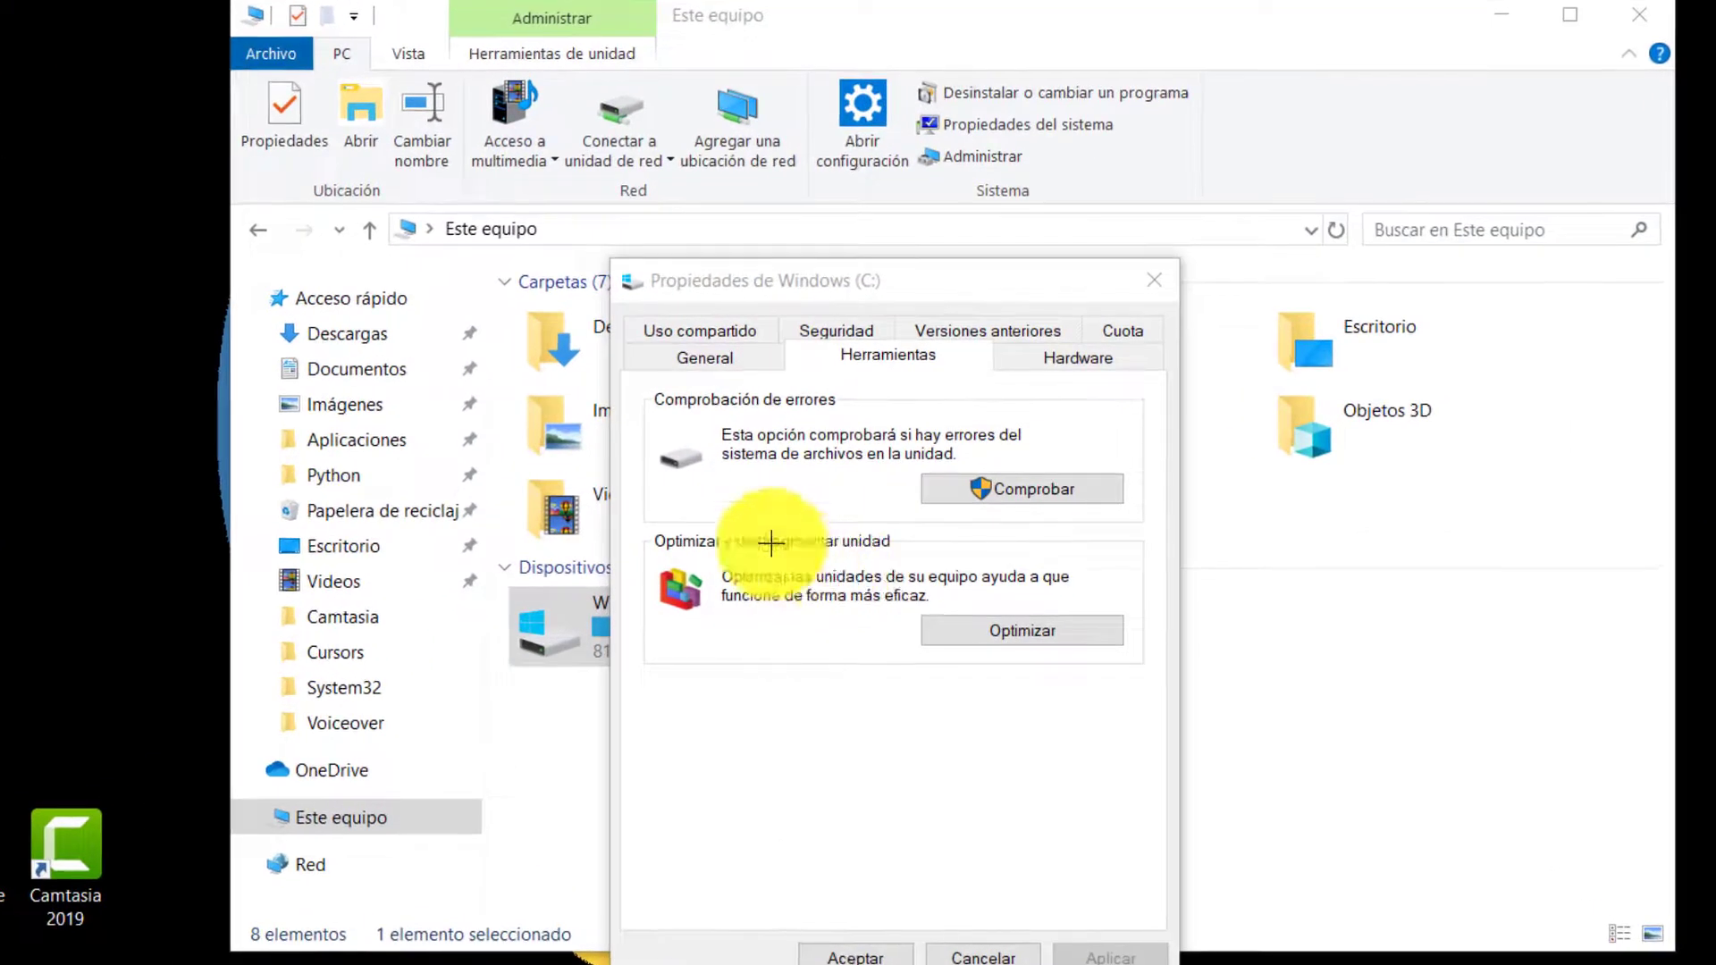
Reopen Optimizar unidades, edit the scheduled optimization and choose Semanal as its Frecuencia.
{"action": "left_click", "coordinate": [989, 625]}
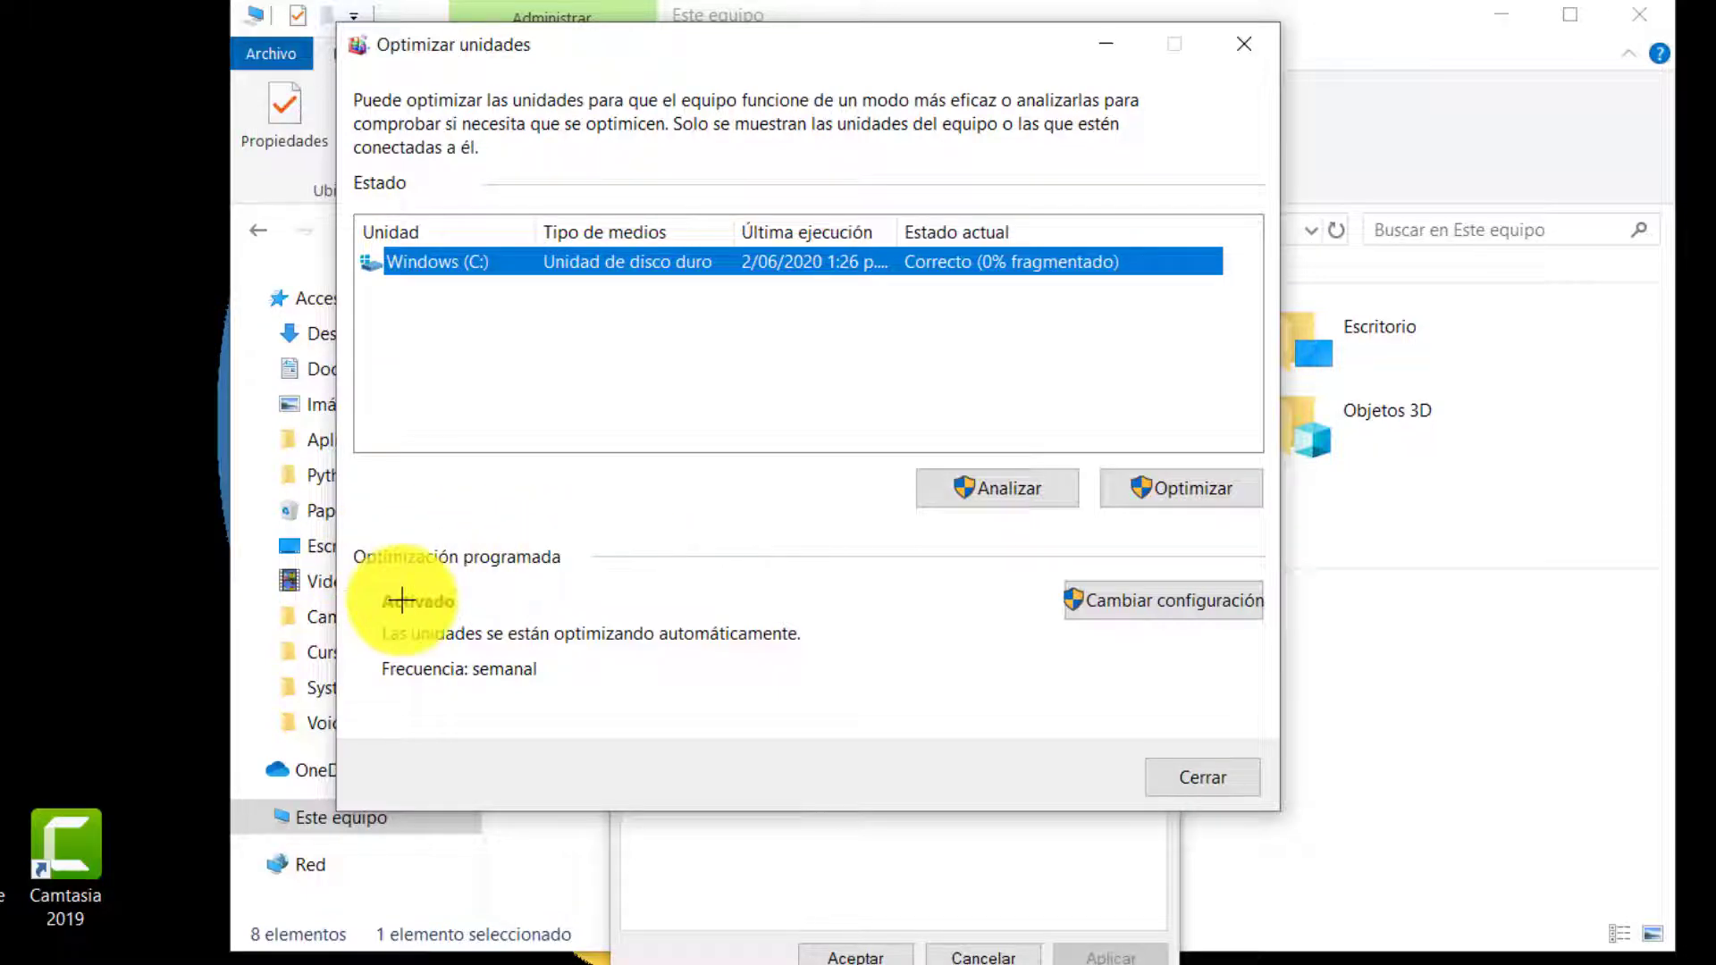
{"action": "left_click", "coordinate": [1159, 597]}
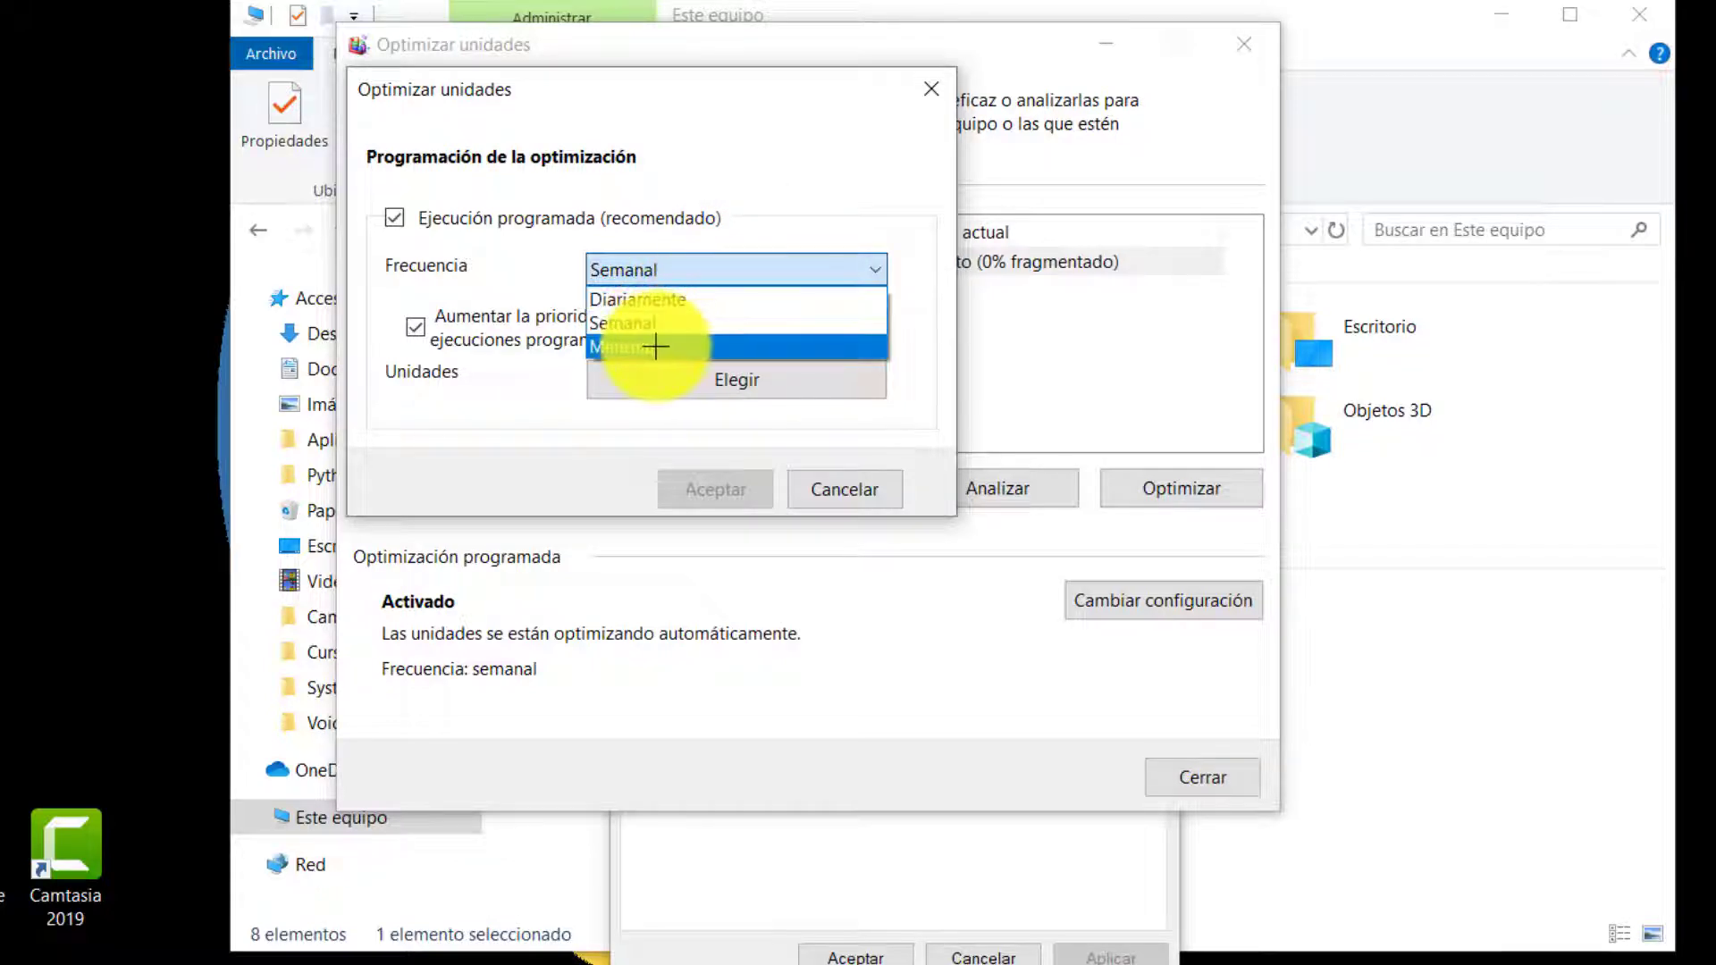
{"action": "left_click", "coordinate": [644, 322]}
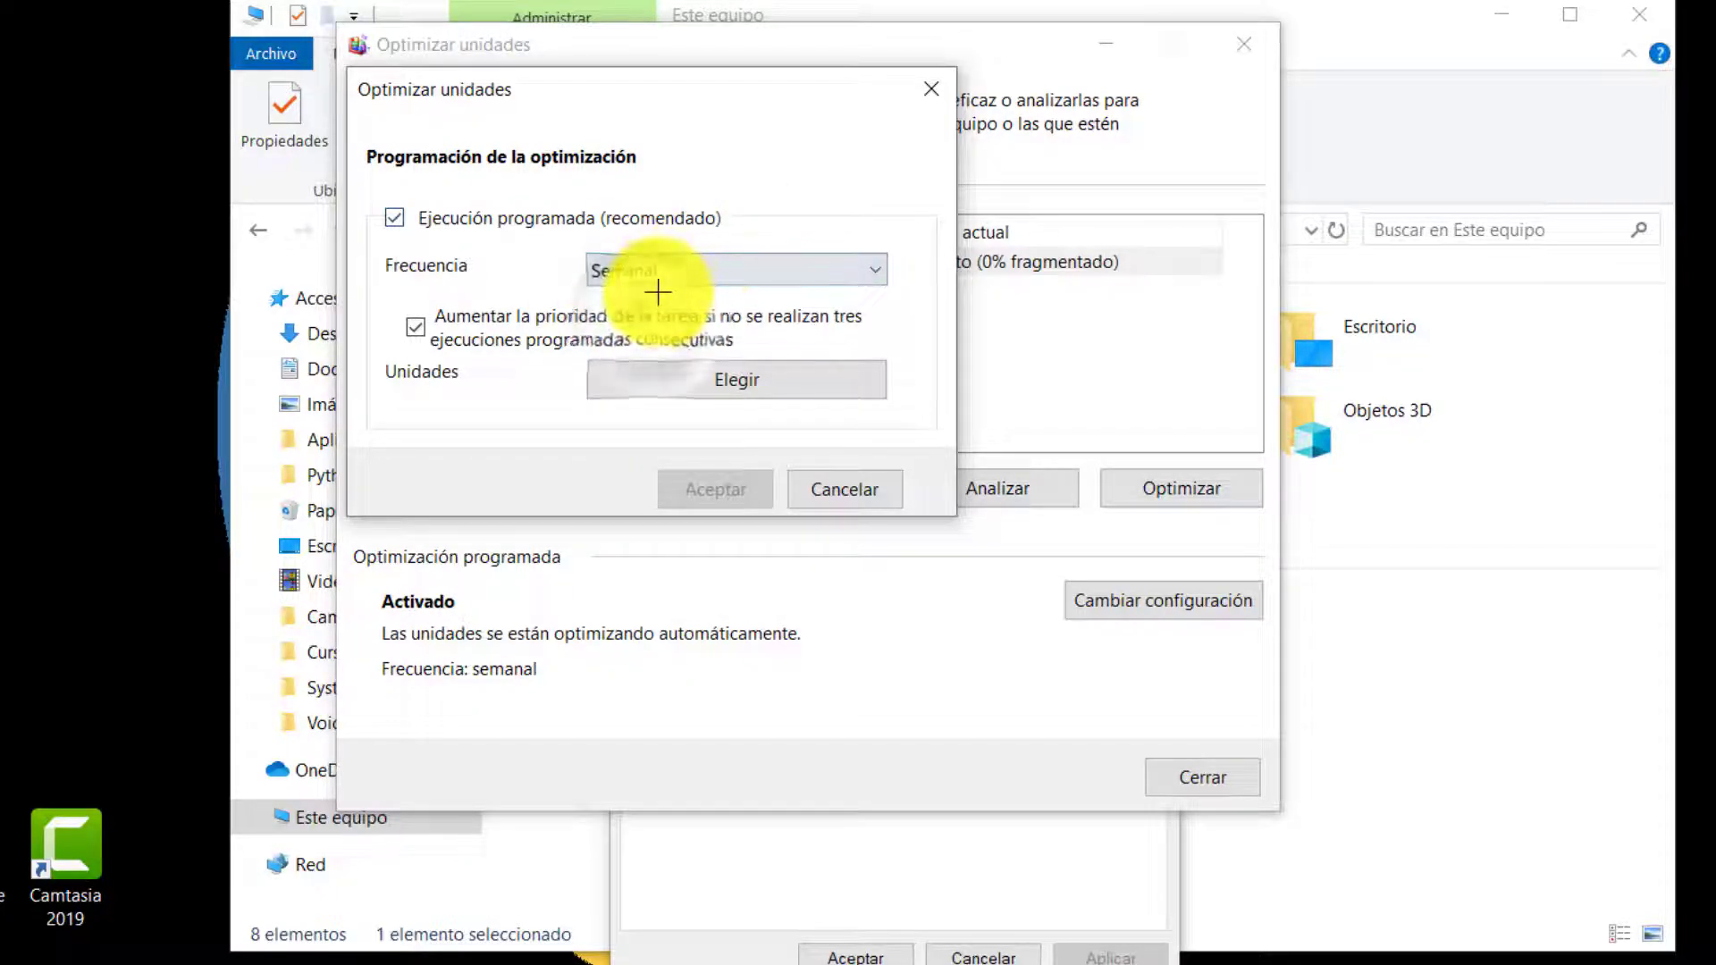
Include Windows (C:) in the periodic optimization, accept the schedule, and close the optimizer and the drive properties.
{"action": "left_click", "coordinate": [668, 379]}
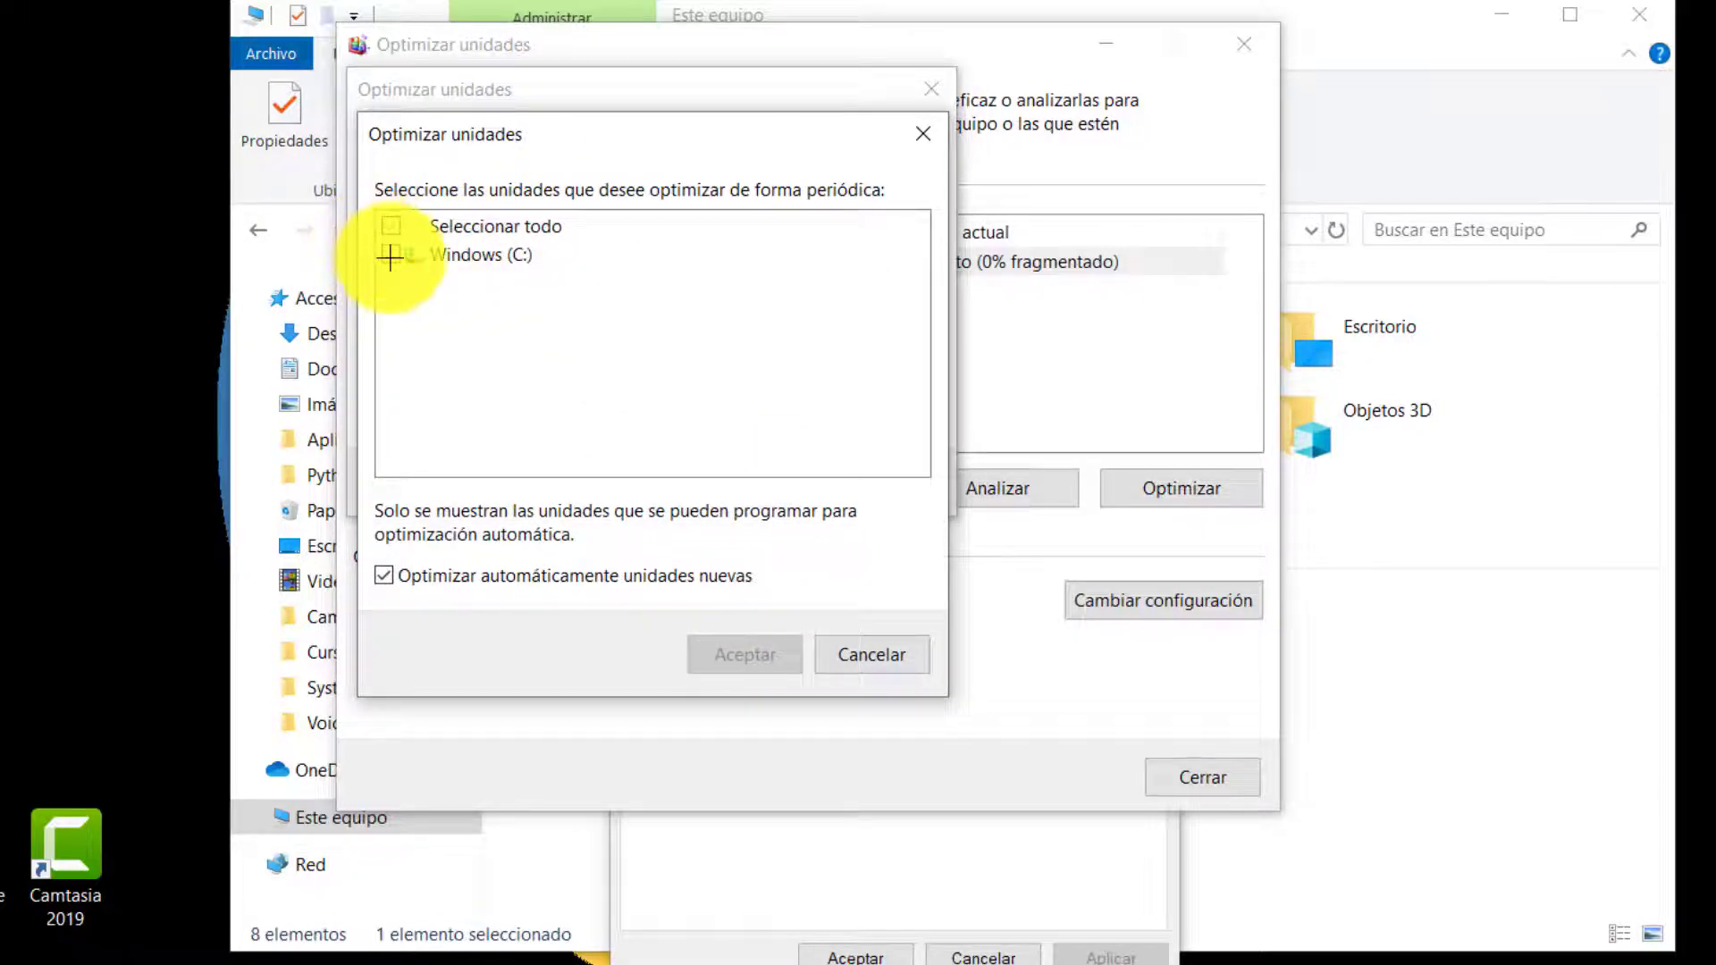
{"action": "left_click", "coordinate": [391, 254]}
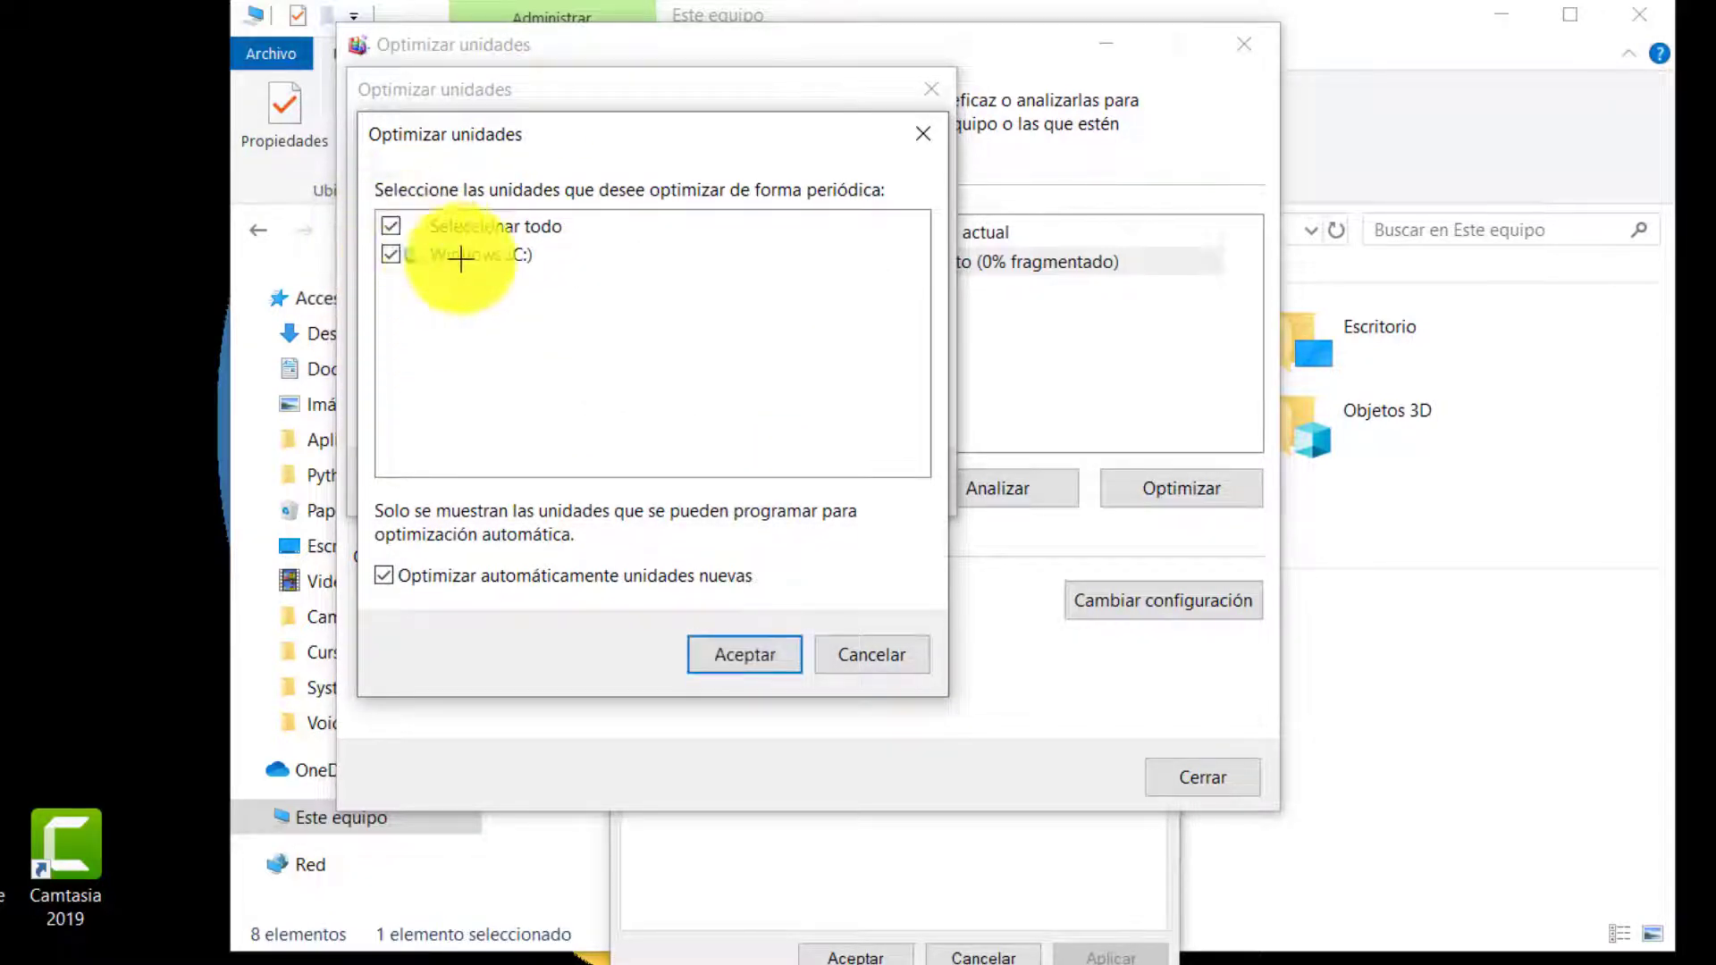
{"action": "left_click", "coordinate": [764, 654]}
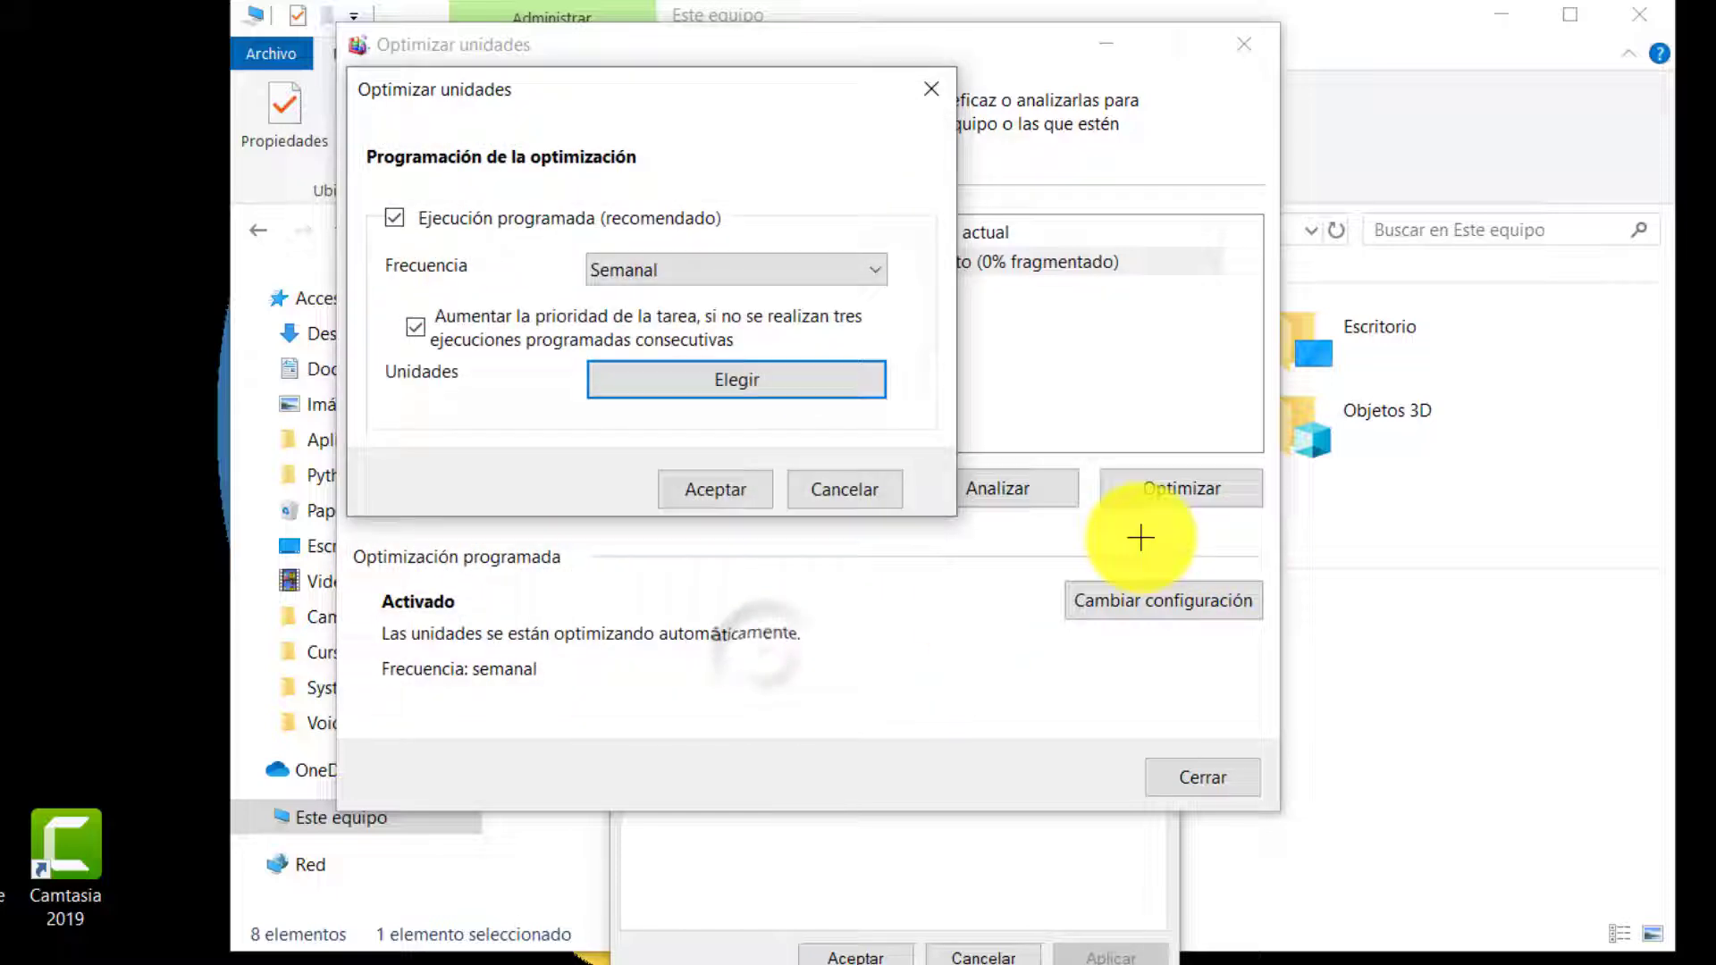
{"action": "left_click", "coordinate": [710, 487]}
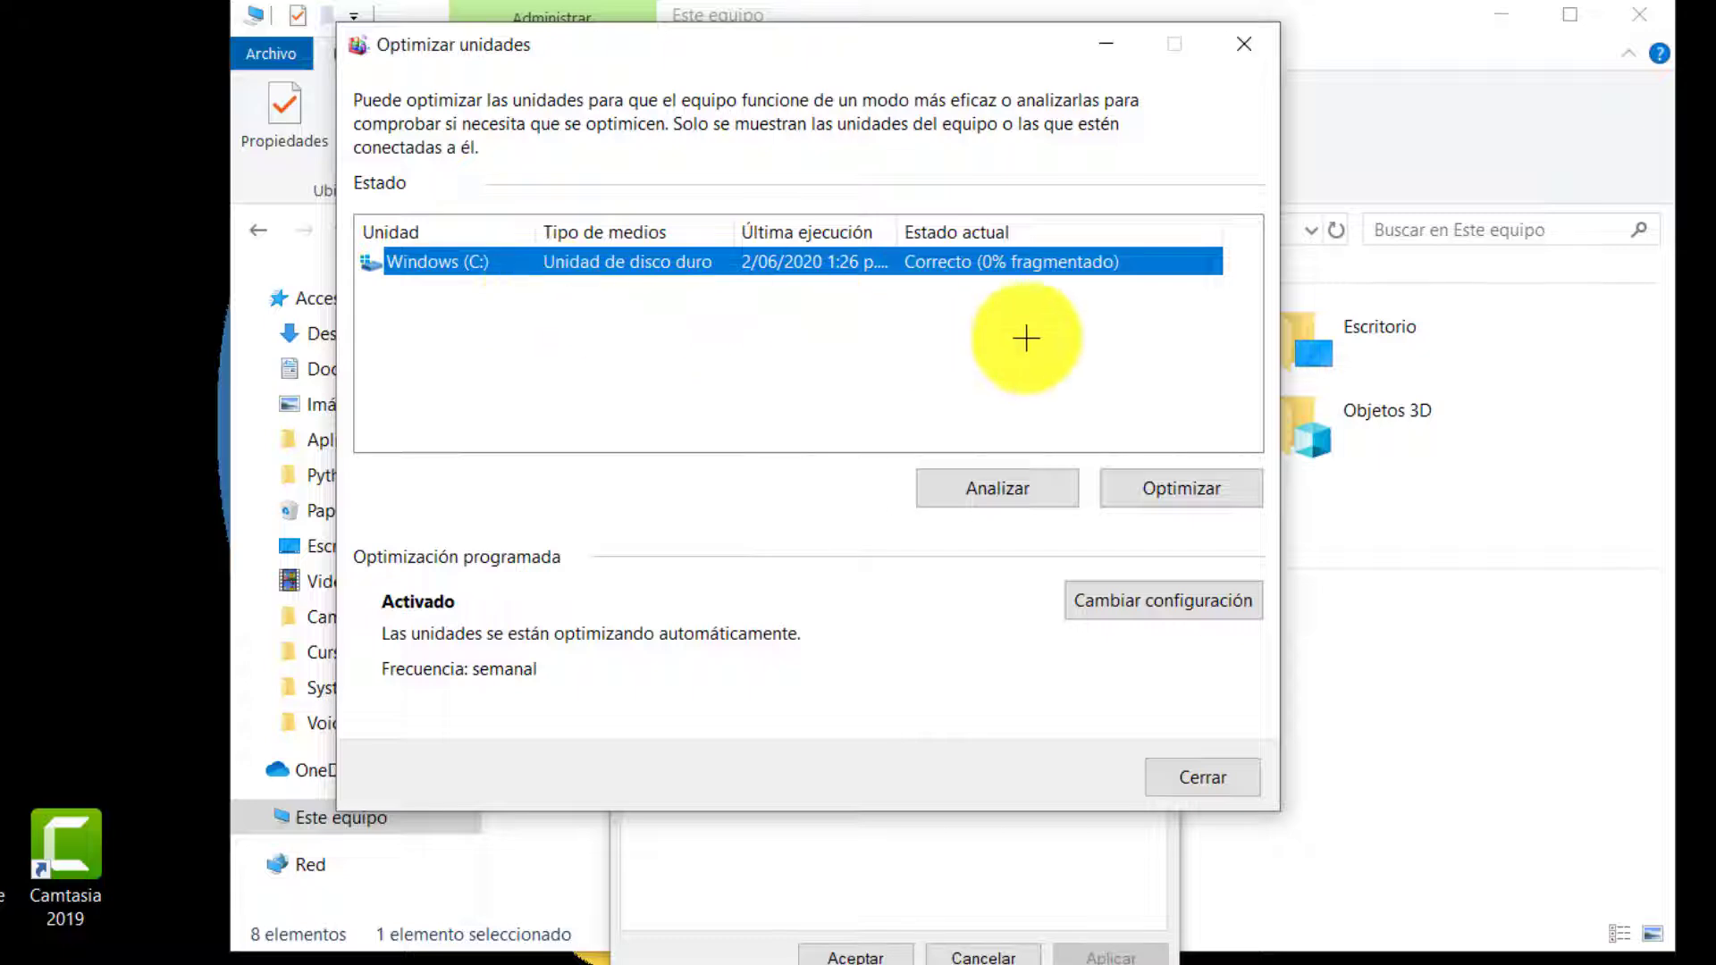
{"action": "left_click", "coordinate": [1191, 774]}
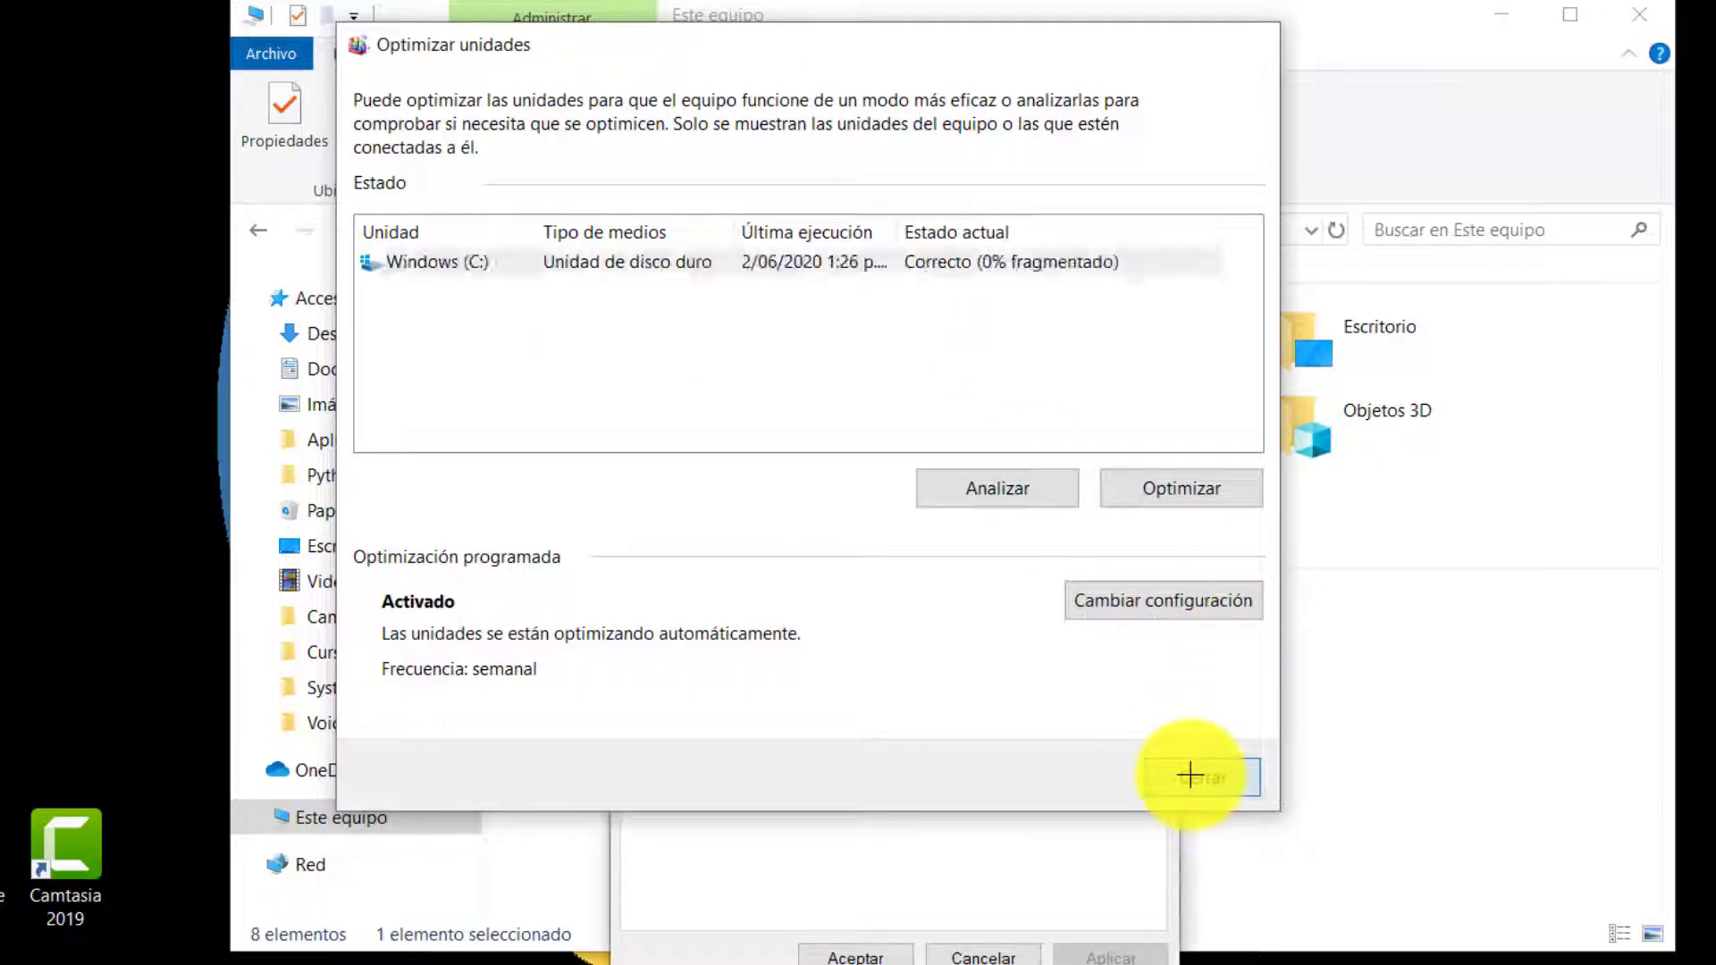
{"action": "left_click", "coordinate": [869, 940]}
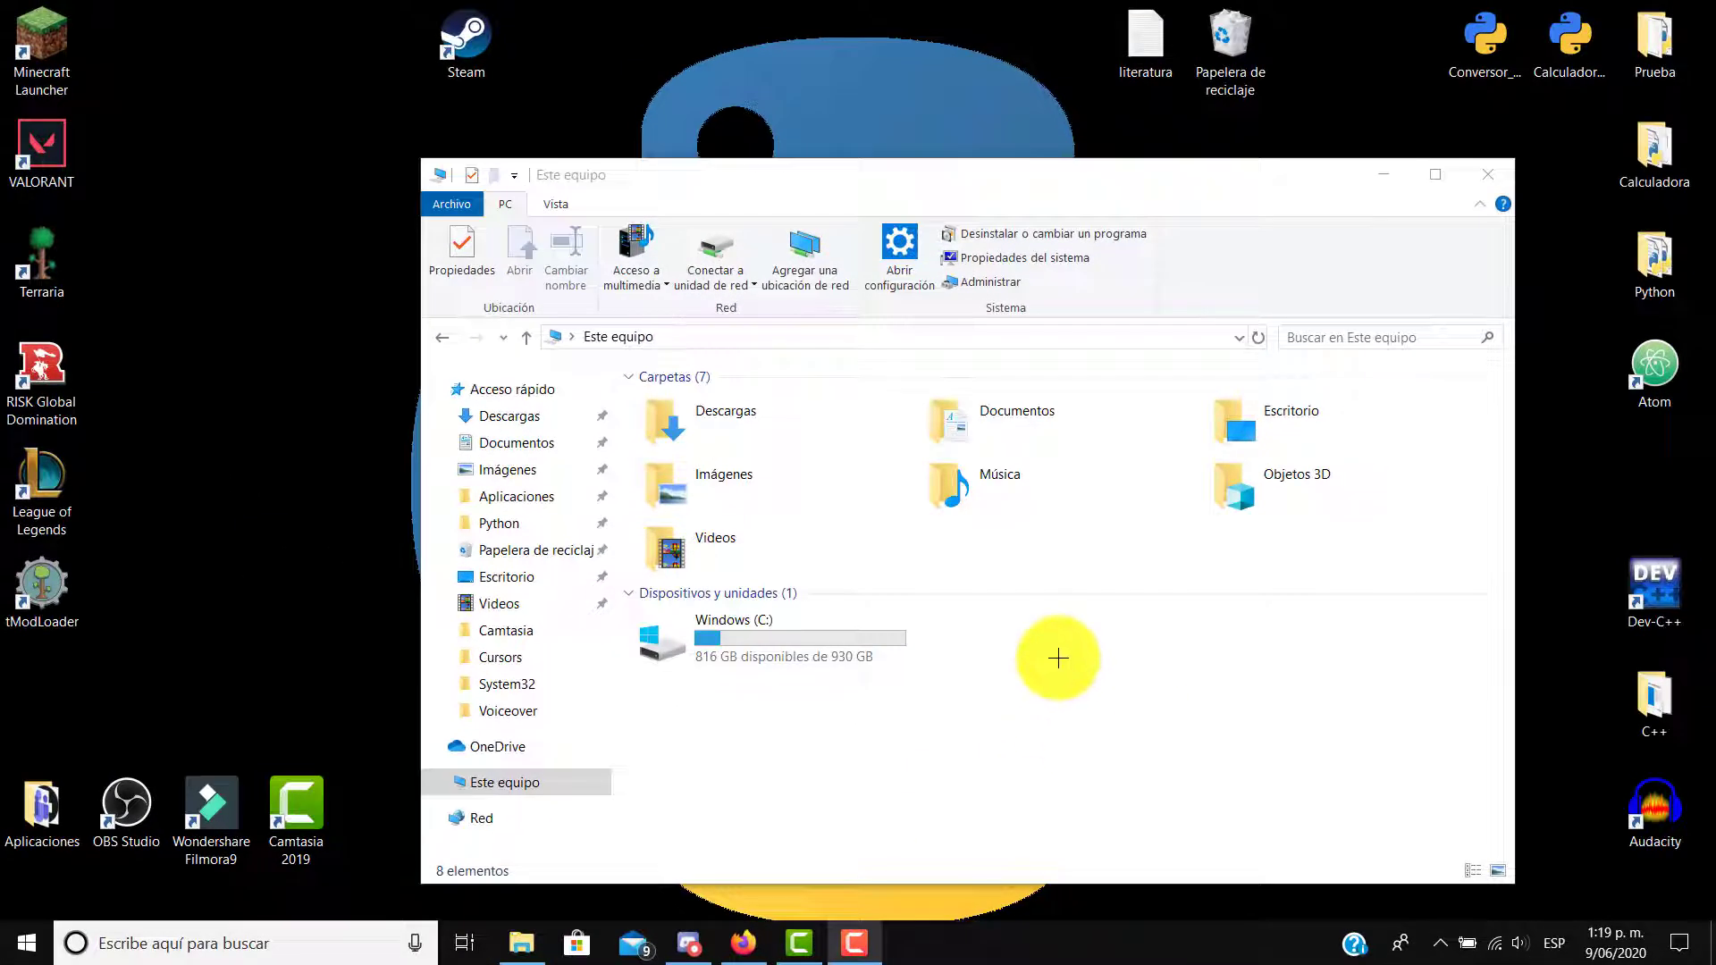
View the contents of the Windows (C:) drive and return to Este equipo, twice.
{"action": "double_click", "coordinate": [802, 634]}
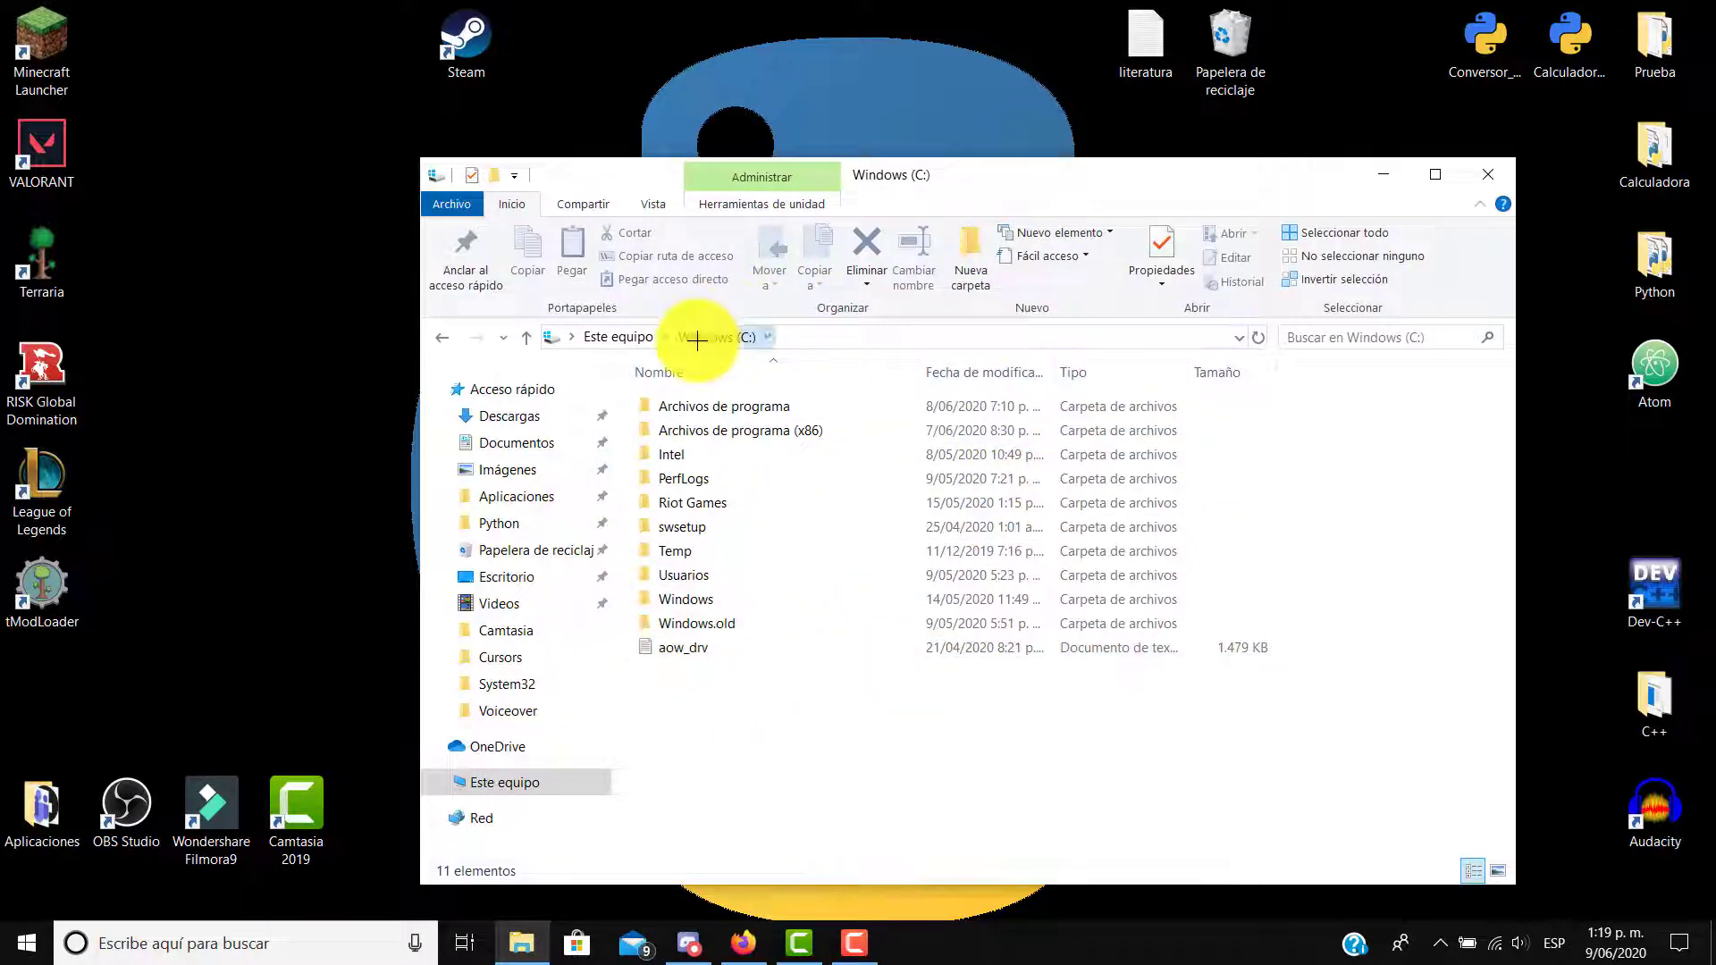
{"action": "left_click", "coordinate": [607, 337]}
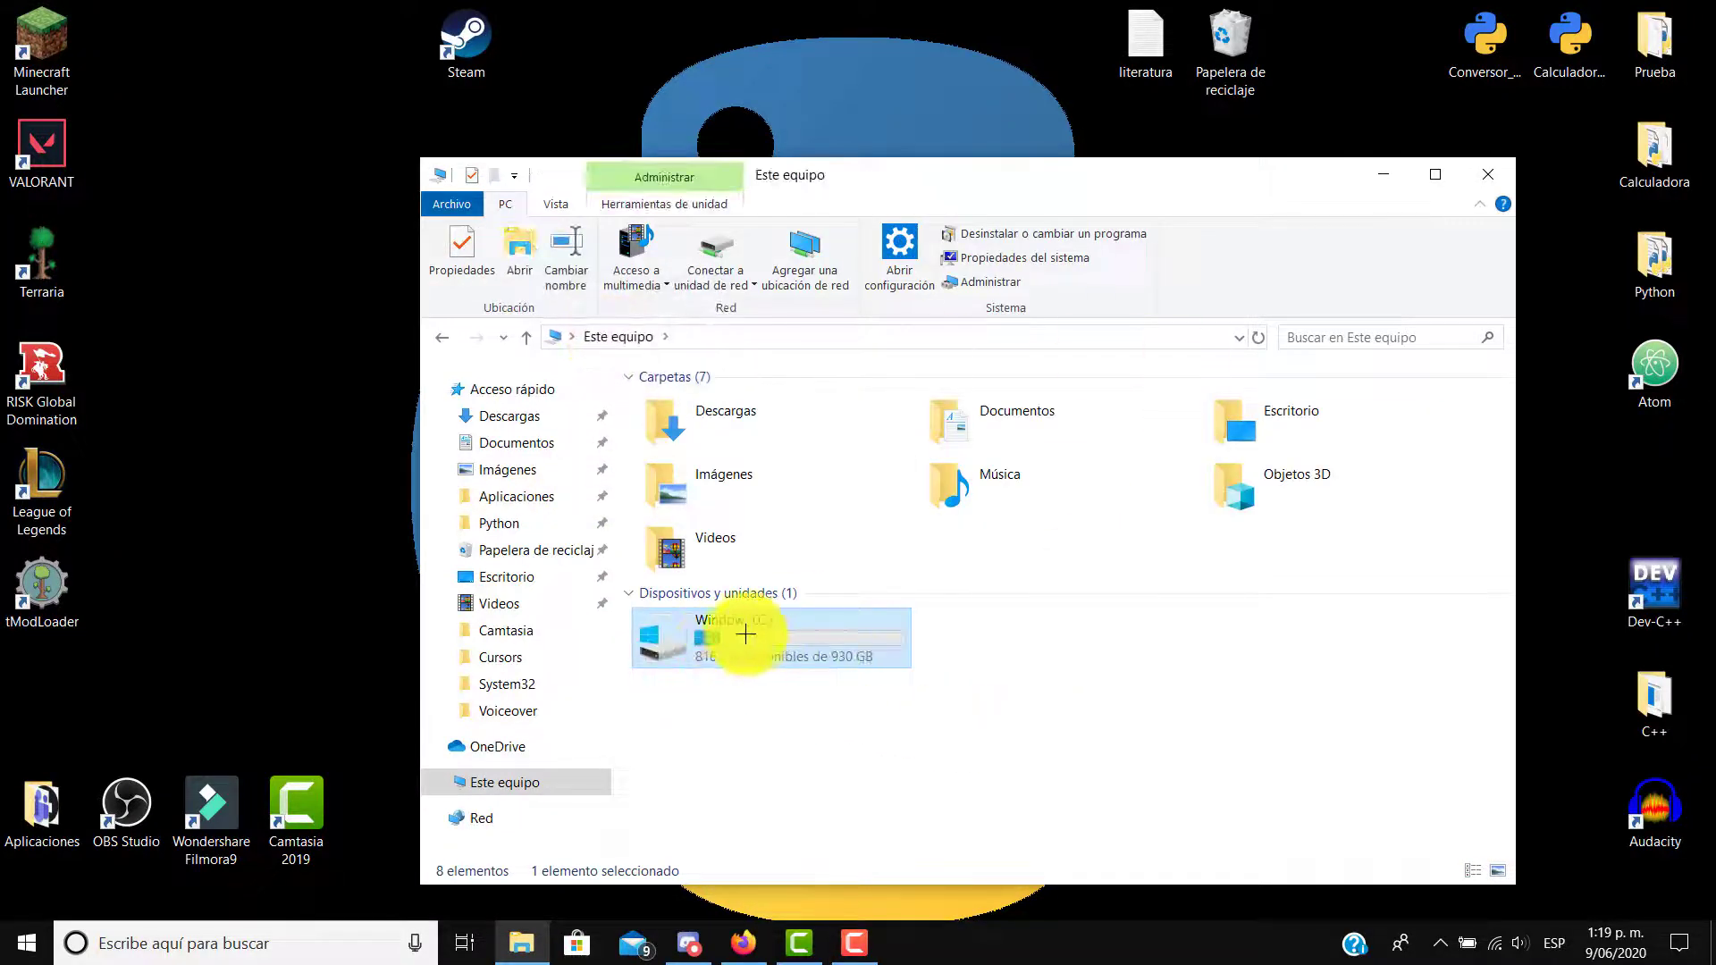
{"action": "double_click", "coordinate": [693, 654]}
{"action": "left_click", "coordinate": [615, 337]}
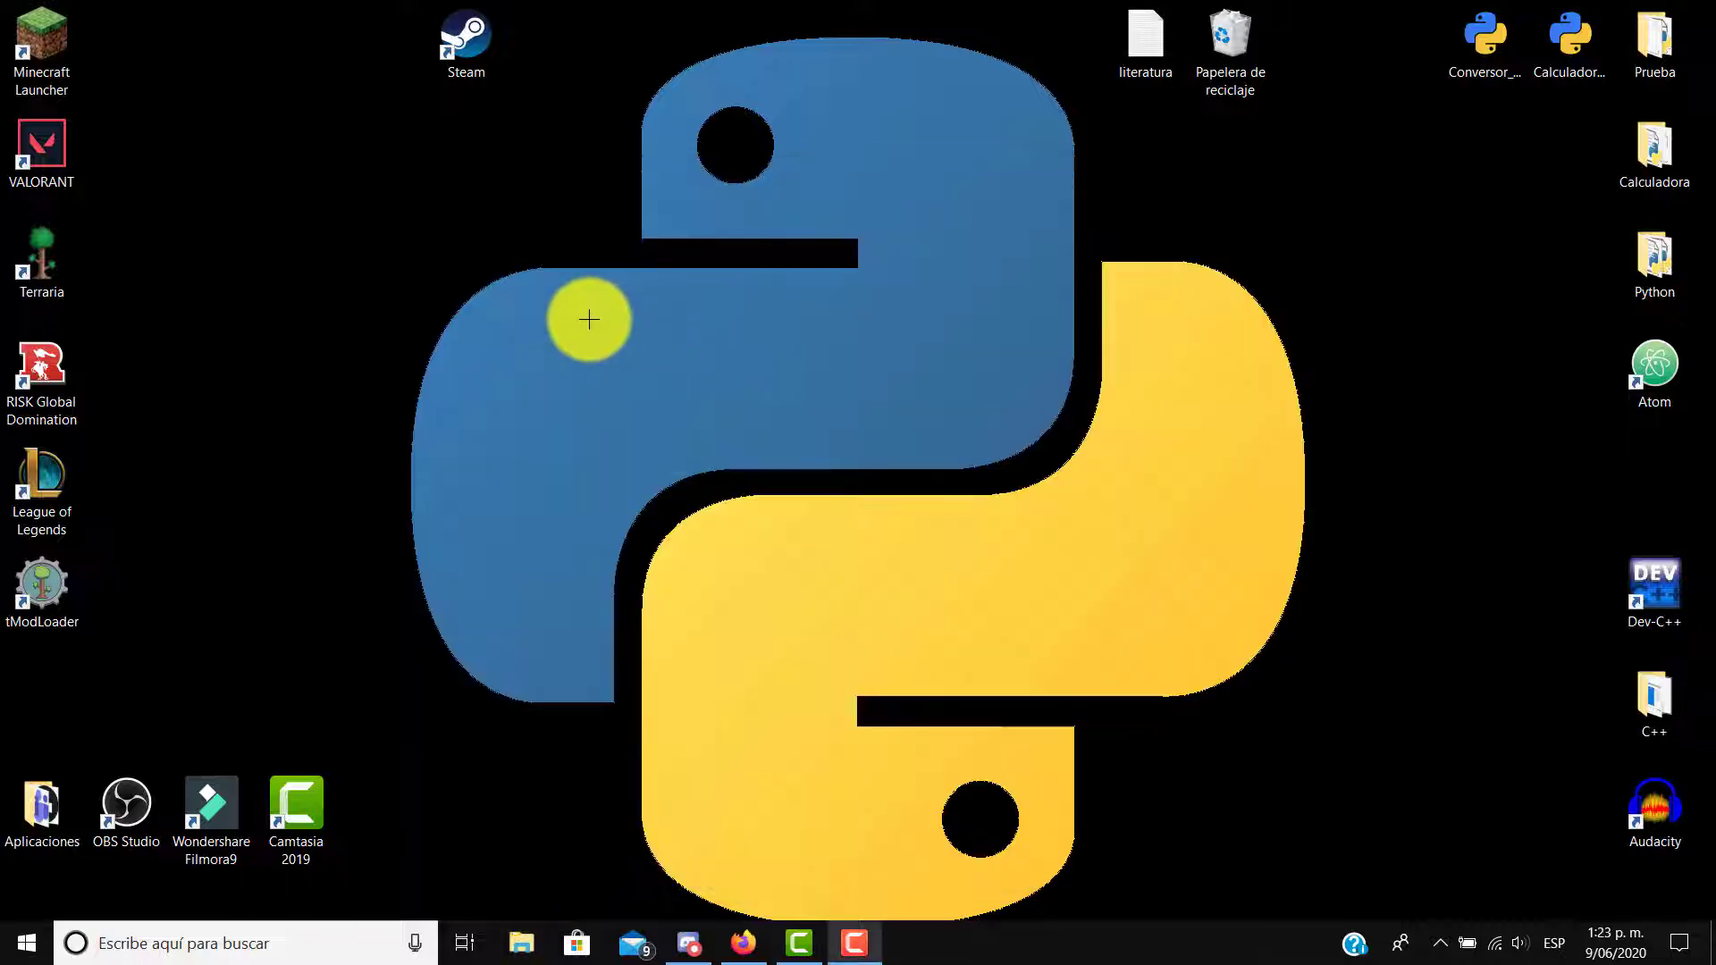
{"action": "left_click", "coordinate": [1063, 694]}
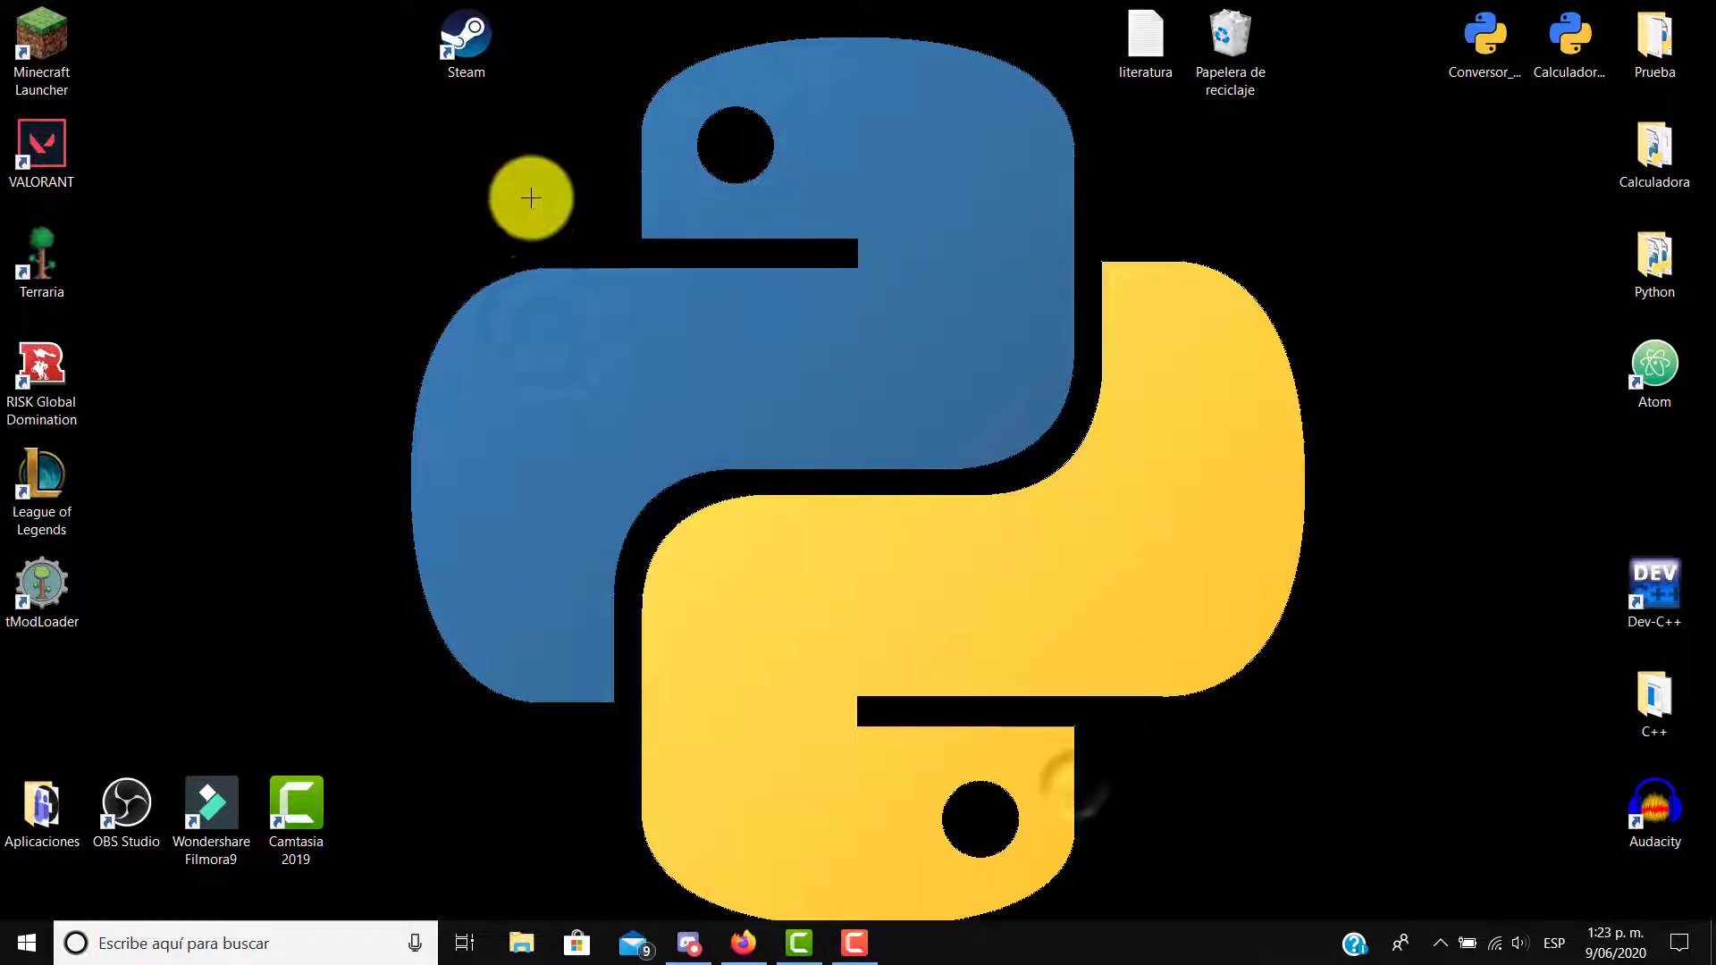
{"action": "left_click_drag", "start_coordinate": [555, 88], "coordinate": [844, 187]}
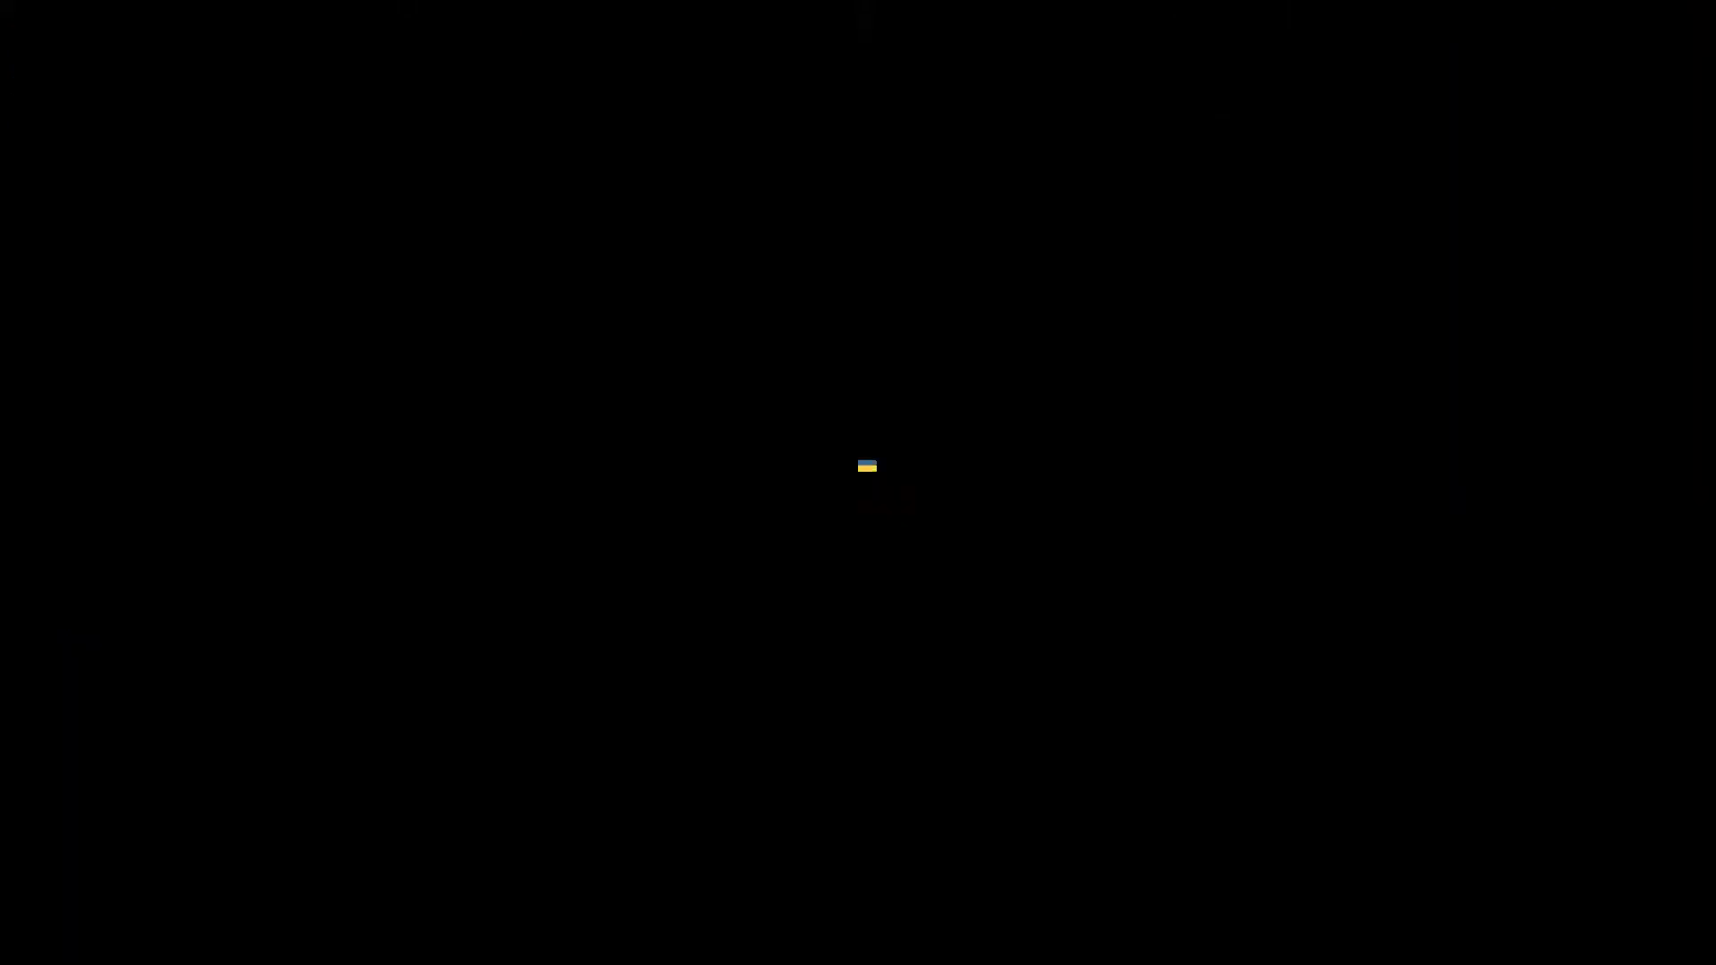